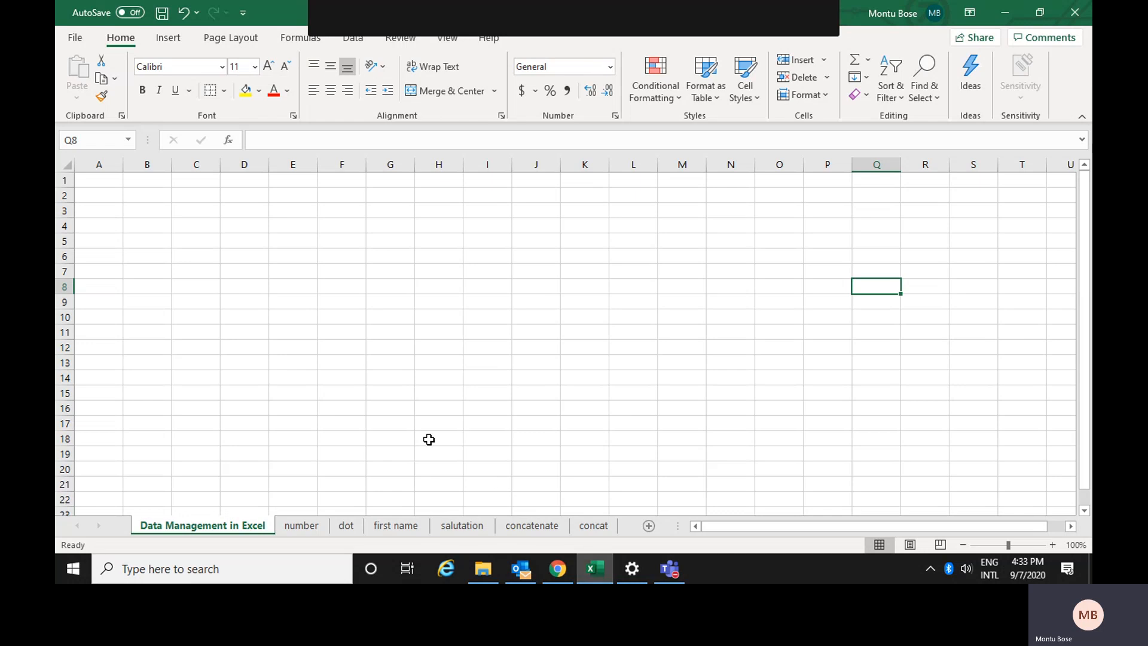
Step: Open the number sheet and look over the ID values in A2:A11 and the Code cells in B2:B11
{"action": "left_click", "coordinate": [300, 526]}
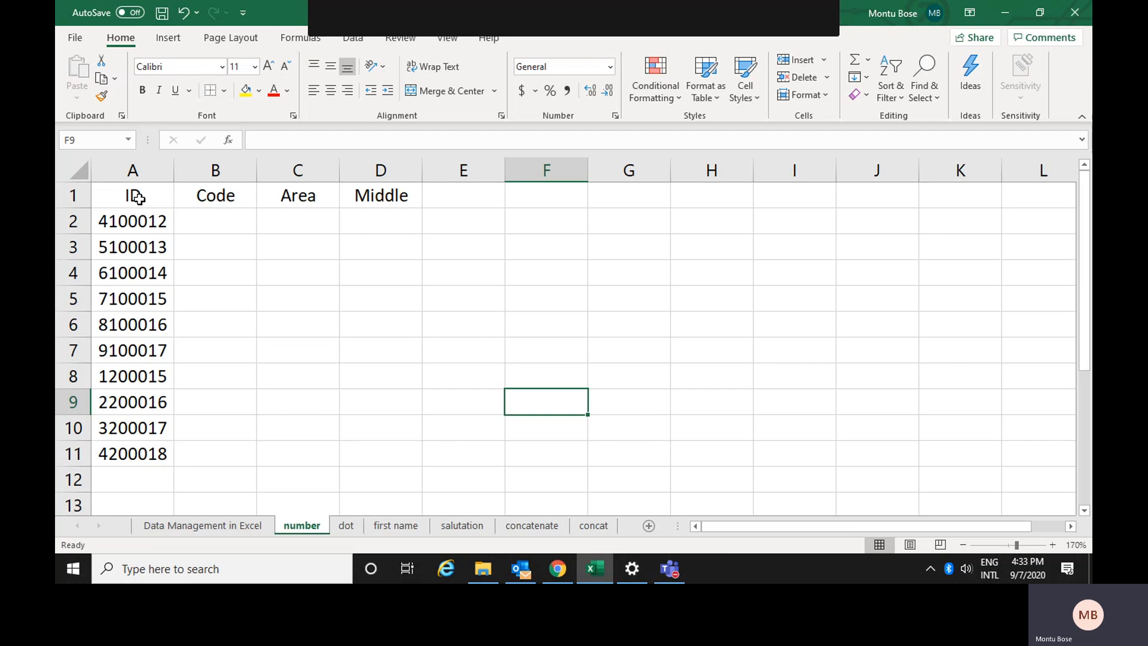
{"action": "left_click_drag", "start_coordinate": [135, 197], "coordinate": [132, 467]}
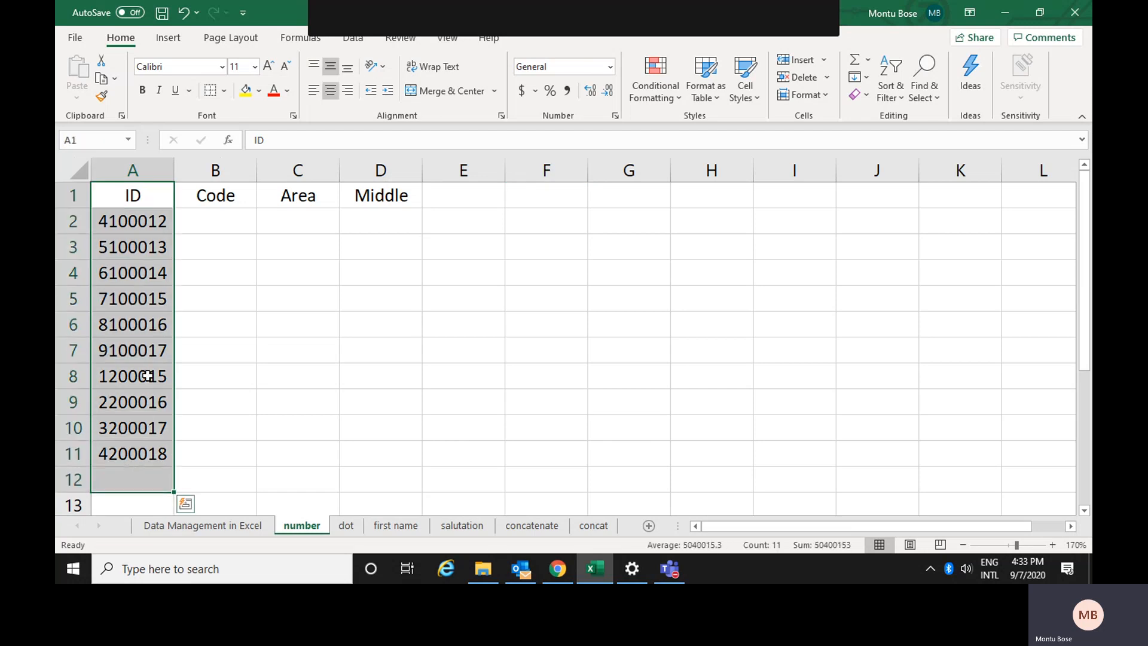
{"action": "left_click", "coordinate": [136, 227]}
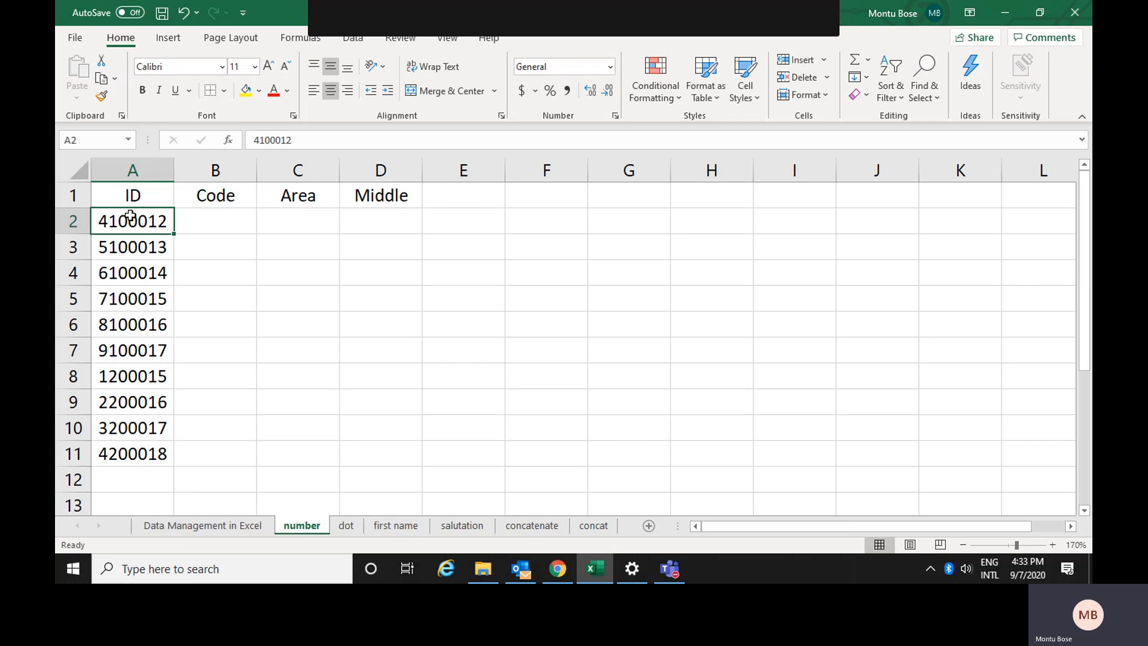
{"action": "left_click", "coordinate": [213, 218]}
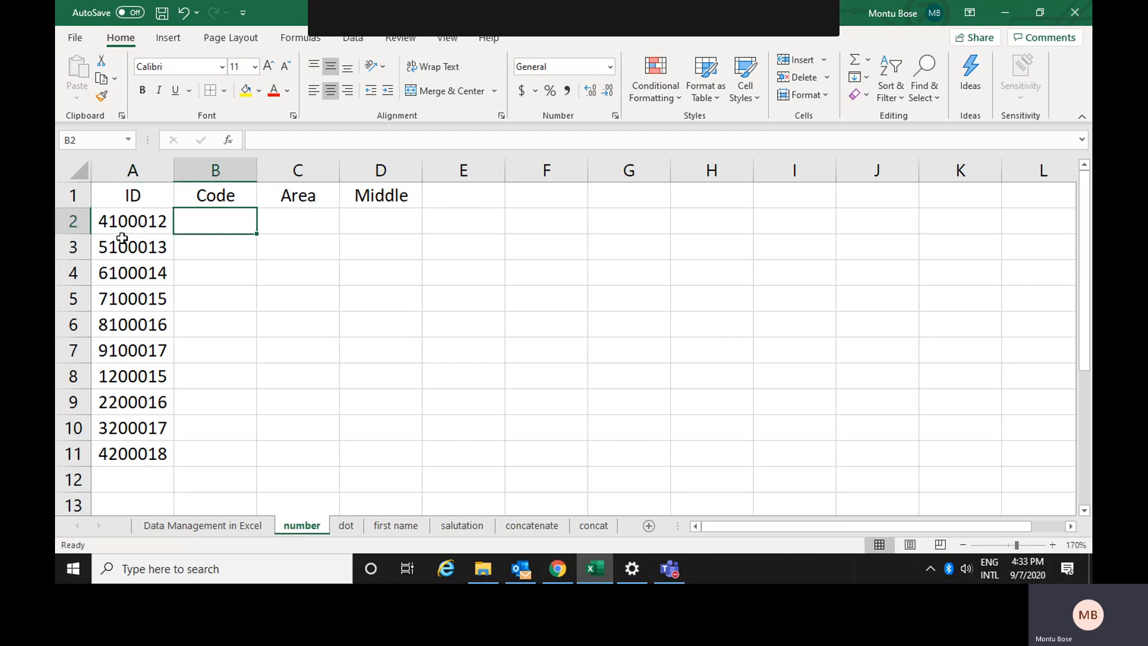
{"action": "left_click_drag", "start_coordinate": [119, 222], "coordinate": [147, 451]}
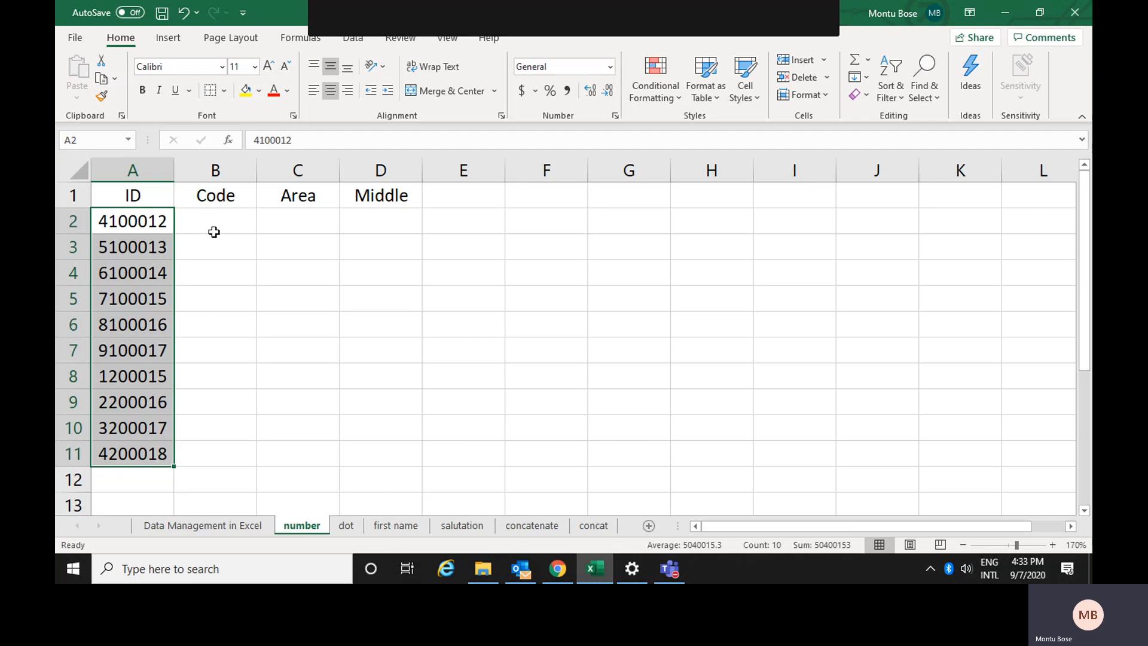
{"action": "left_click_drag", "start_coordinate": [213, 217], "coordinate": [214, 445]}
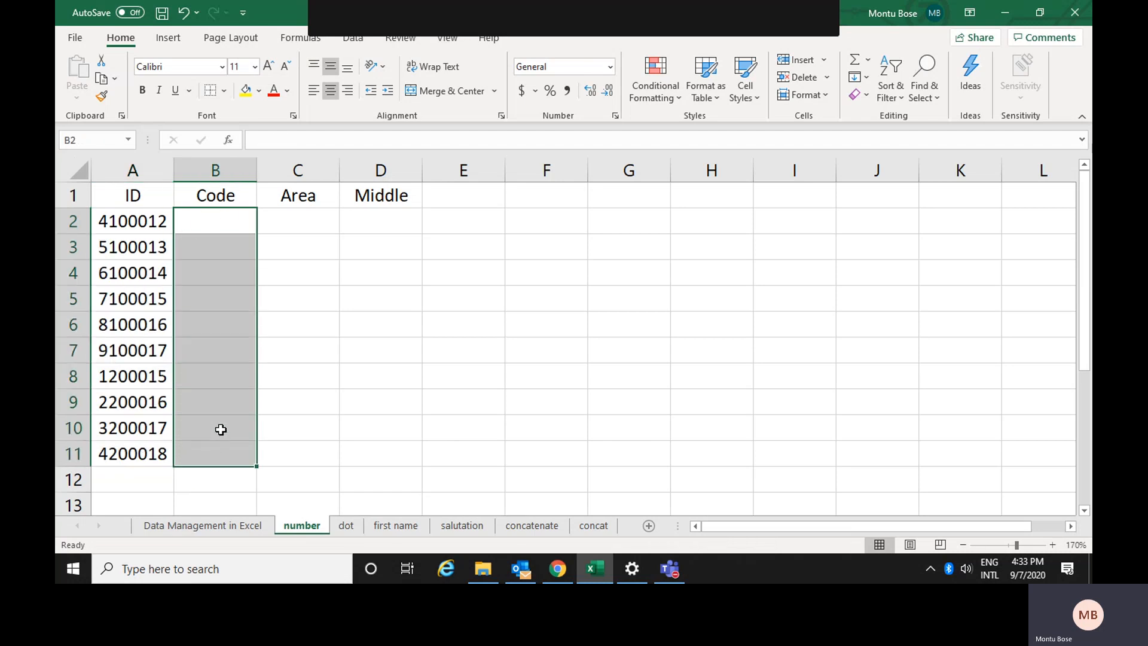
Step: Extract the first two characters of each ID into the Code column with =LEFT(A2,2) in B2, filled down to B11
{"action": "left_click", "coordinate": [231, 225]}
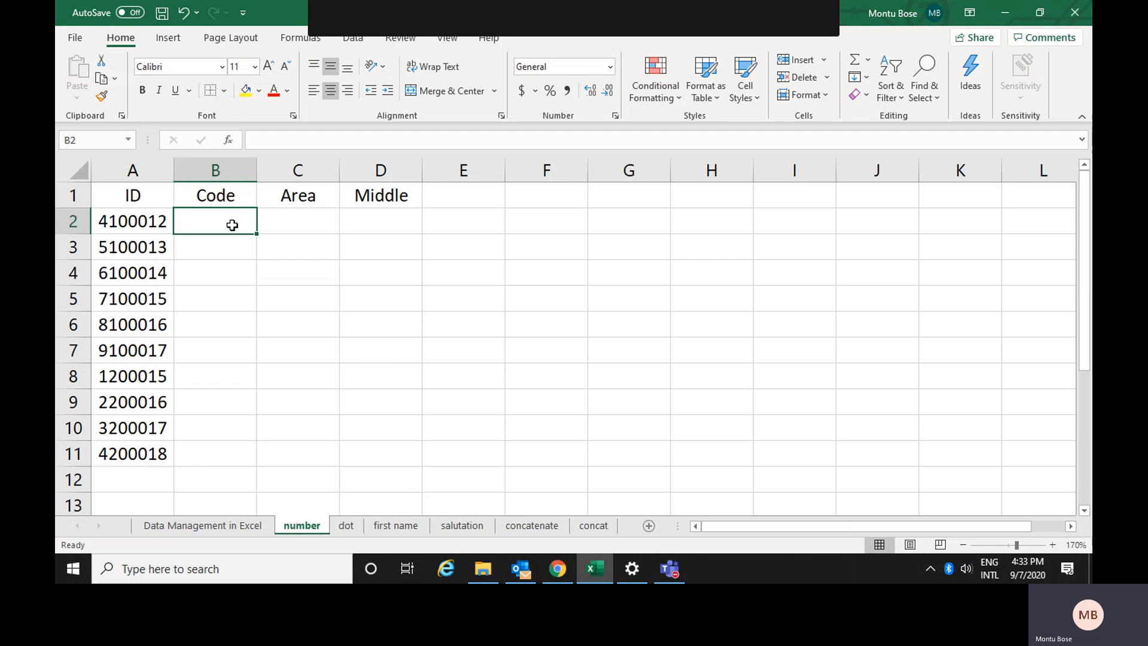
{"action": "type", "text": "=le"}
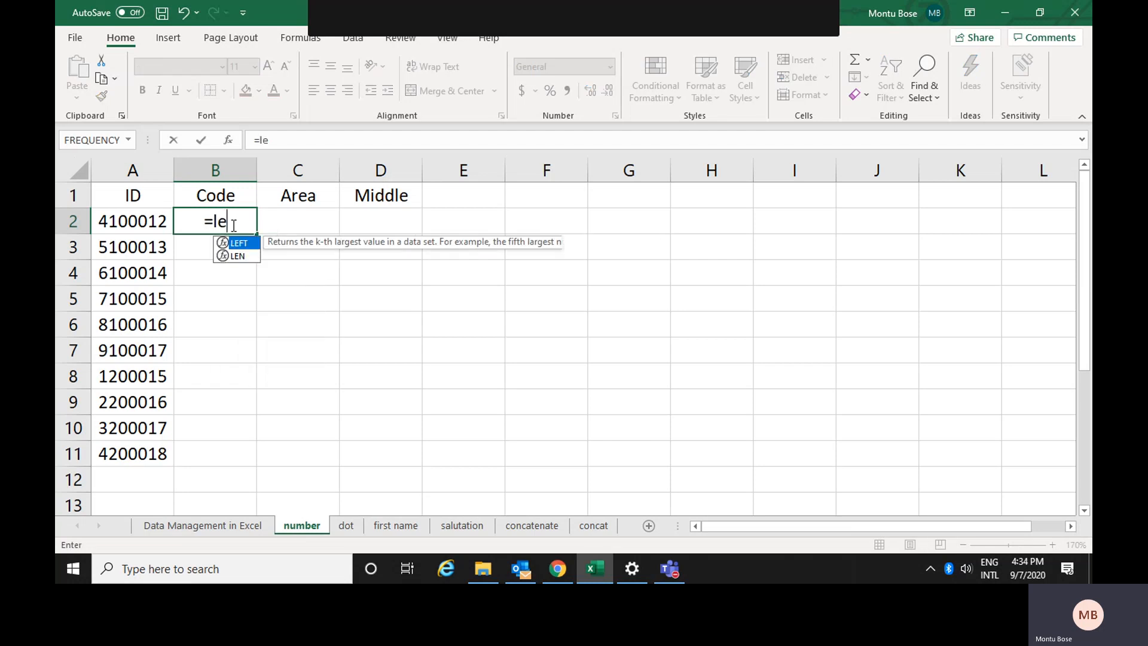
{"action": "type", "text": "ft"}
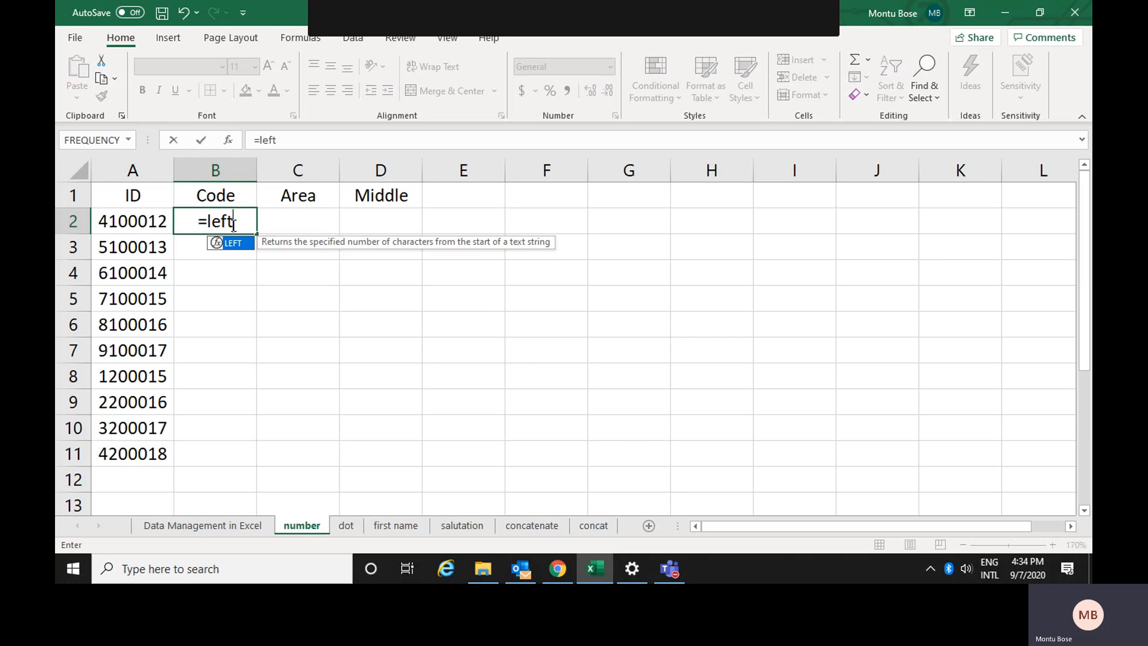
{"action": "type", "text": "("}
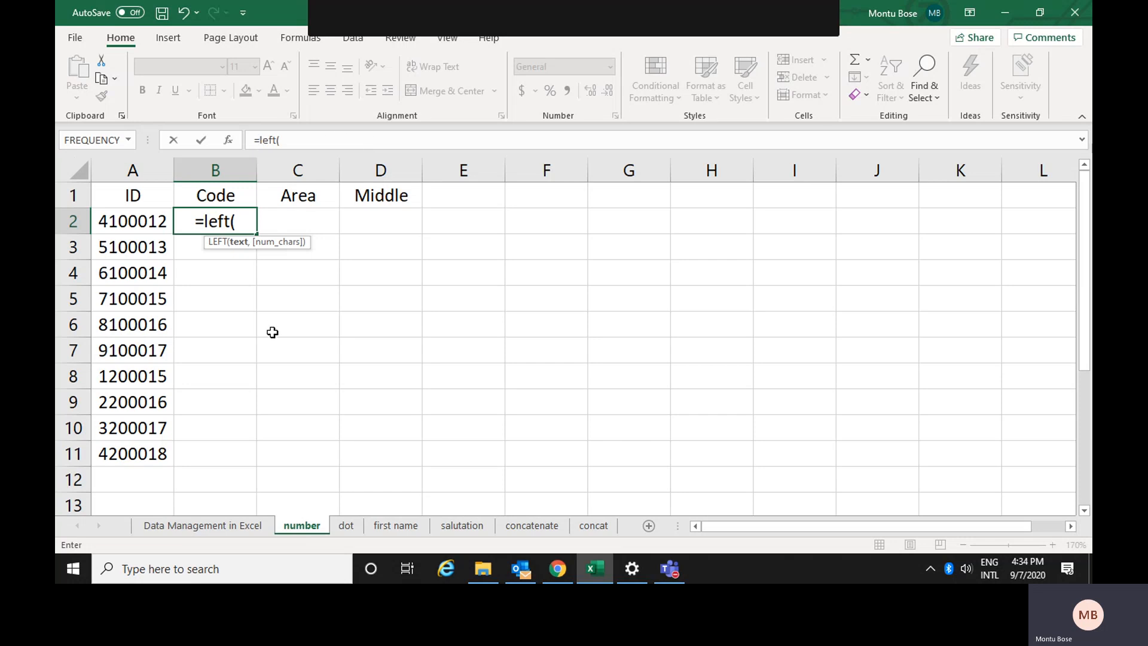
{"action": "left_click", "coordinate": [134, 224]}
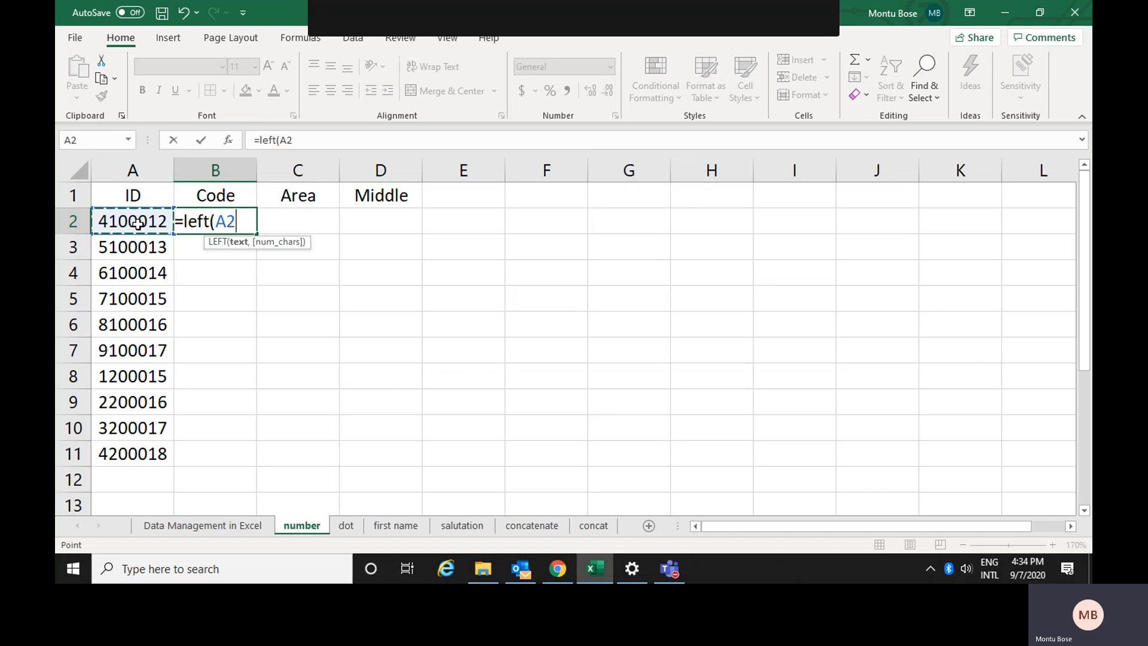
{"action": "type", "text": ","}
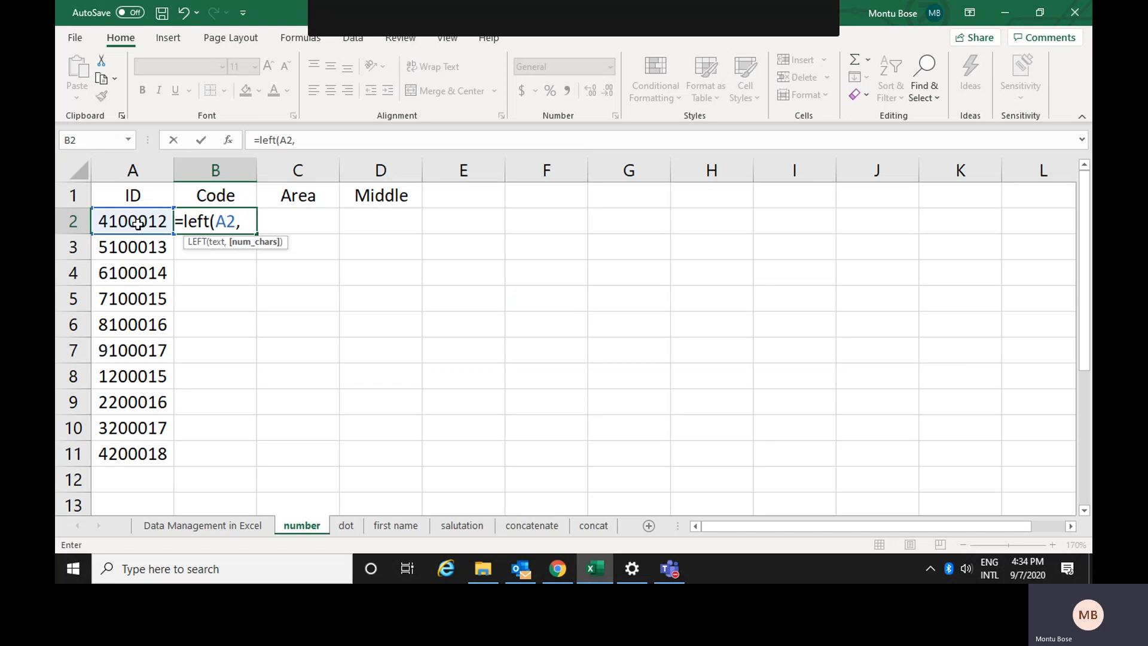
{"action": "type", "text": "2)"}
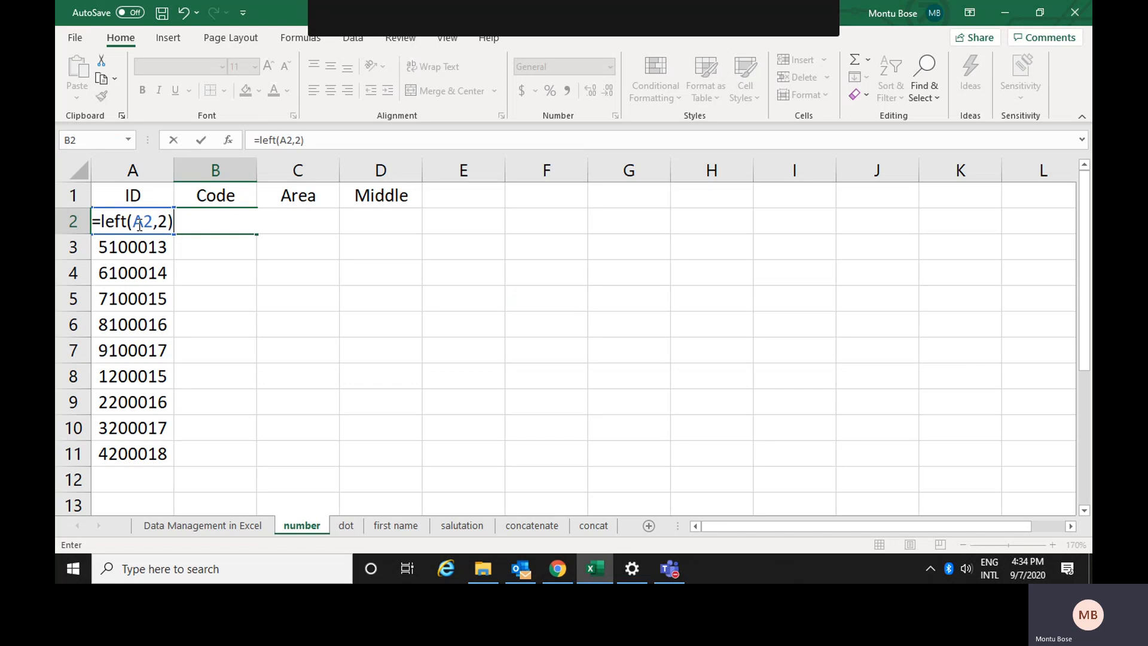
{"action": "key", "text": "Return"}
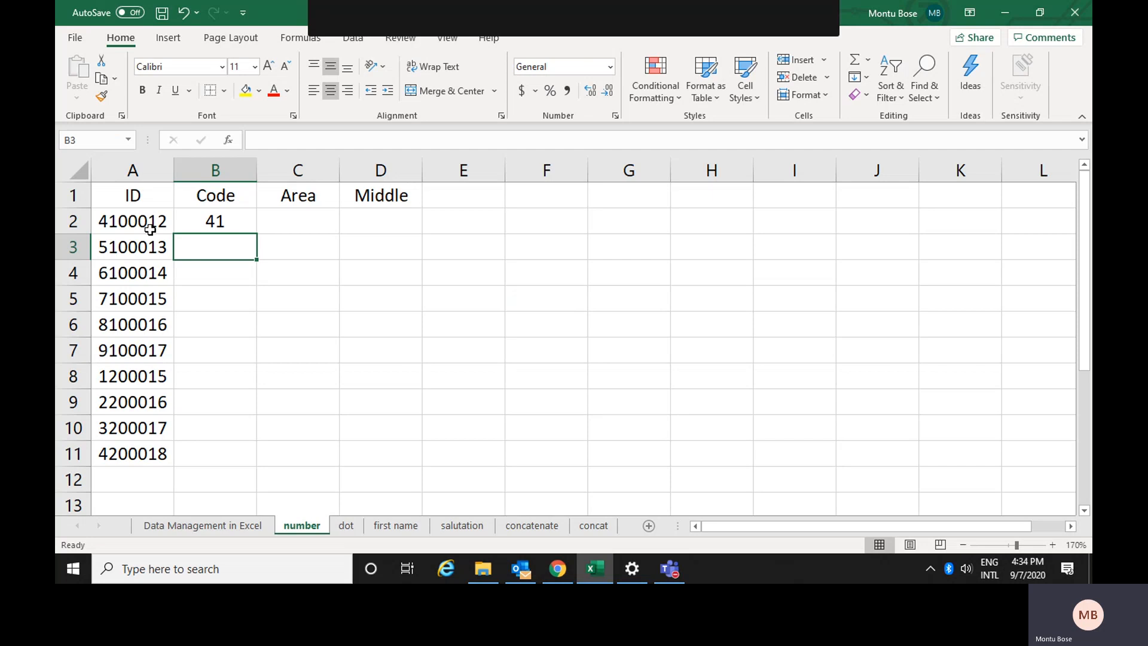
{"action": "left_click", "coordinate": [227, 228]}
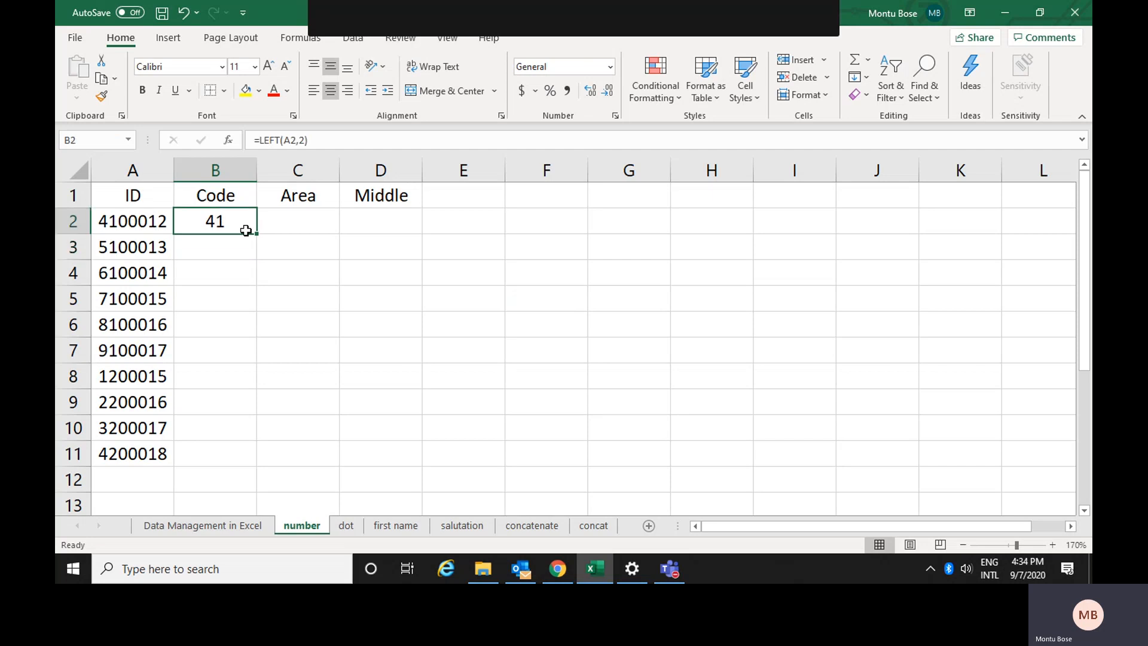
{"action": "left_click_drag", "start_coordinate": [257, 234], "coordinate": [261, 476]}
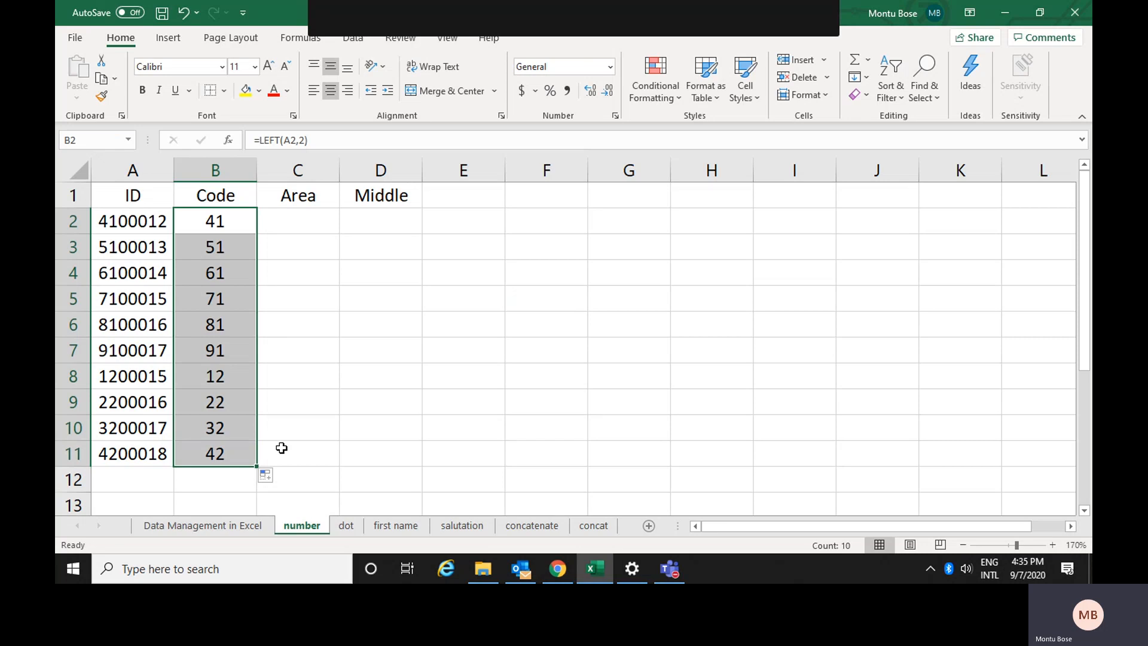
Step: Extract the last three characters of each ID into the Area column with =RIGHT(A2,3) in C2, filled down to C11
{"action": "left_click", "coordinate": [304, 217]}
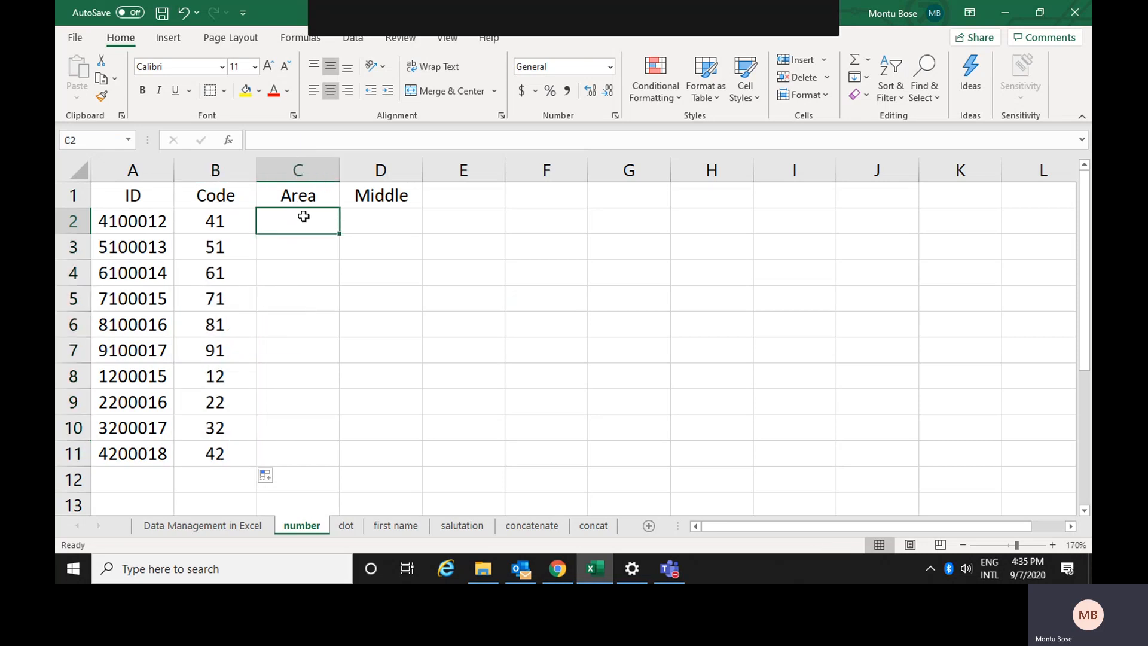
{"action": "type", "text": "="}
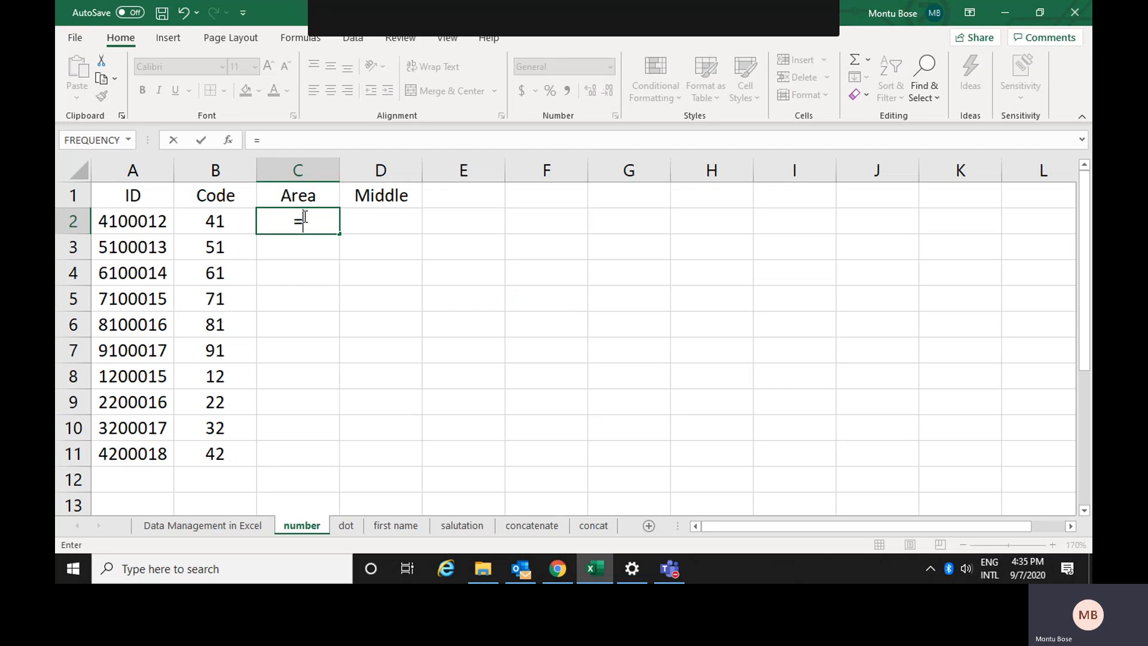
{"action": "type", "text": "ri"}
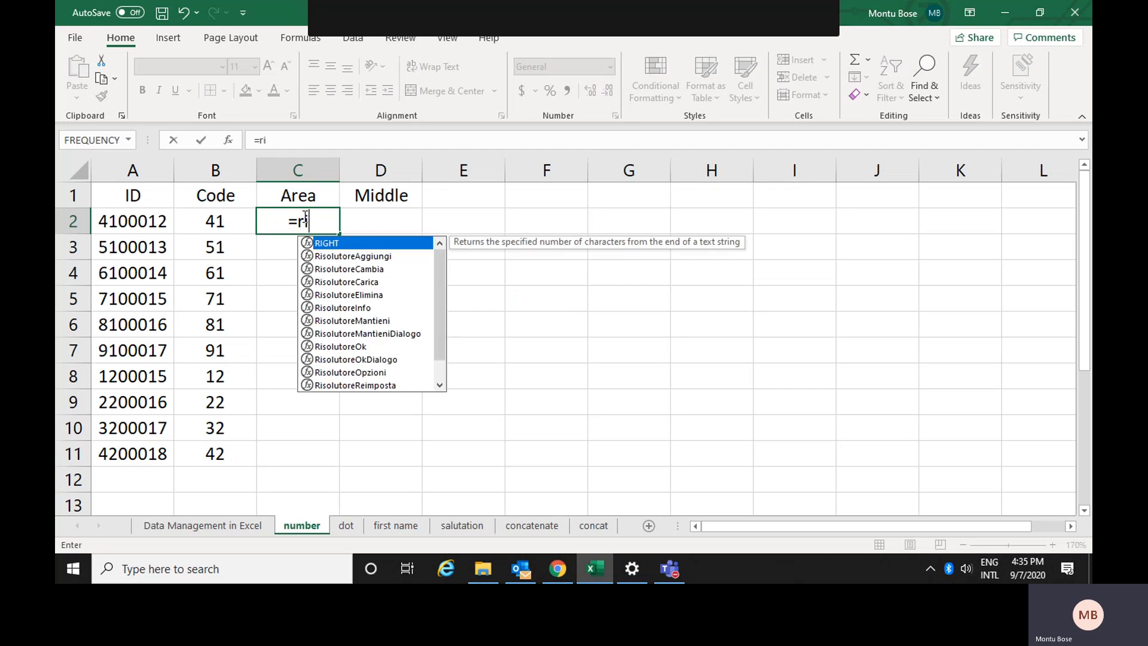
{"action": "type", "text": "ght("}
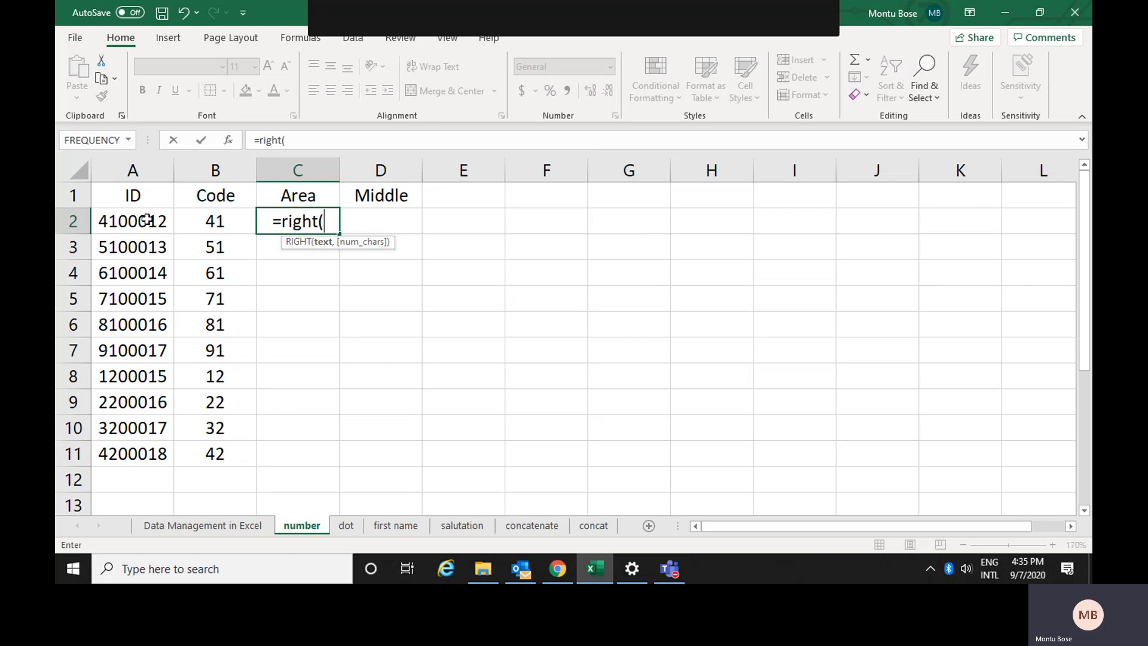
{"action": "left_click", "coordinate": [147, 219]}
{"action": "type", "text": ","}
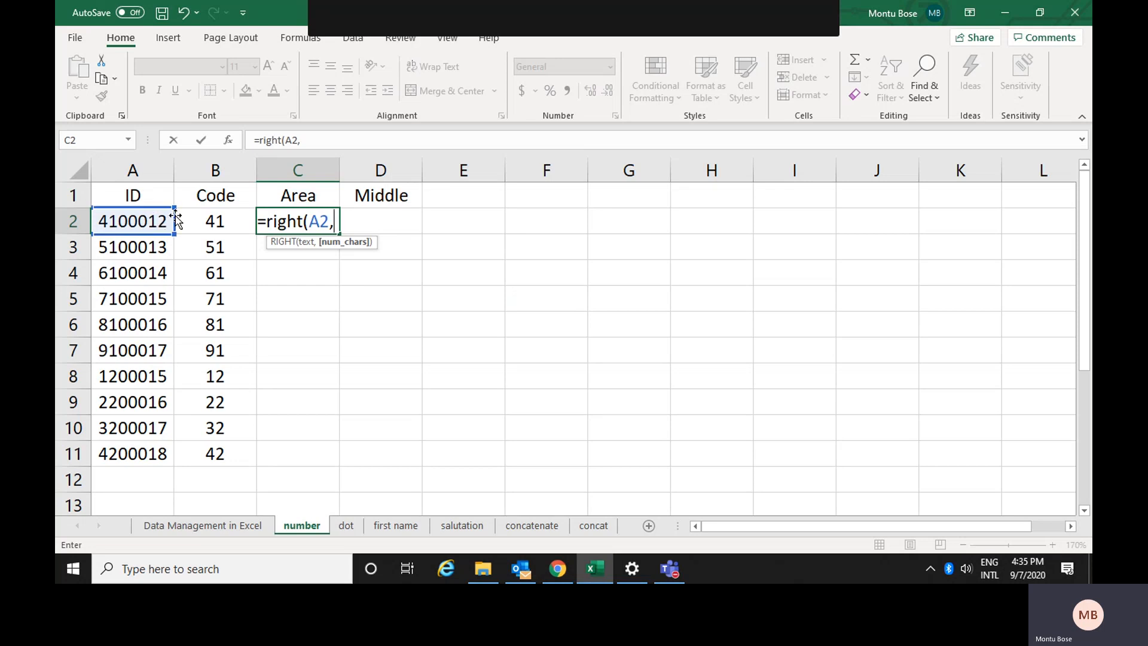
{"action": "type", "text": "3)"}
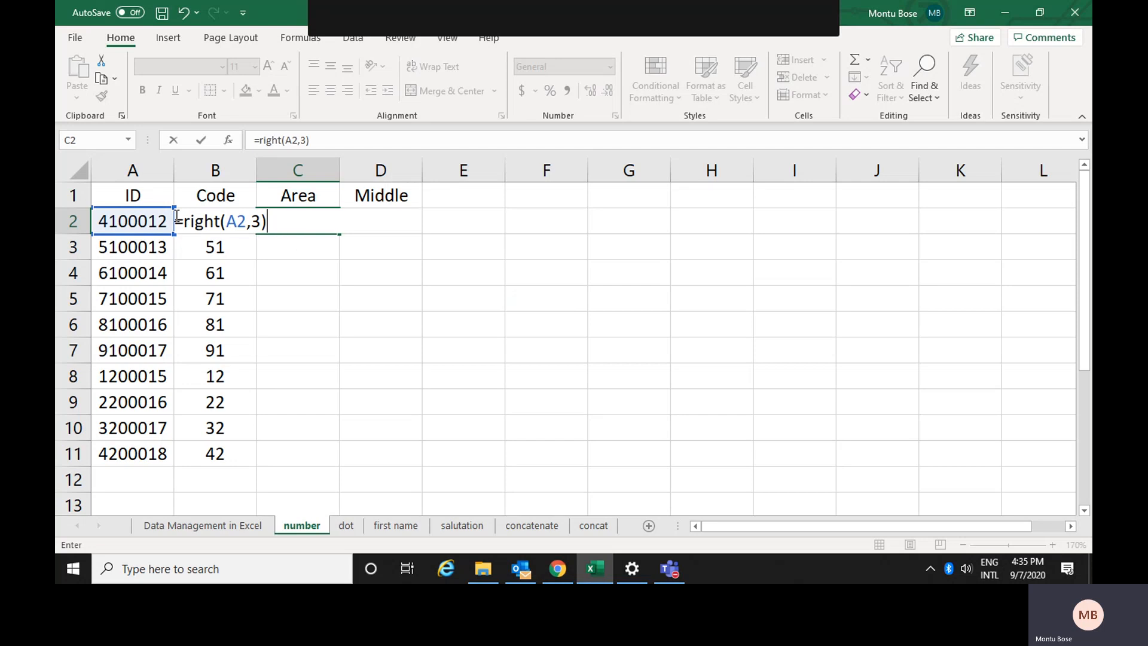
{"action": "key", "text": "Return"}
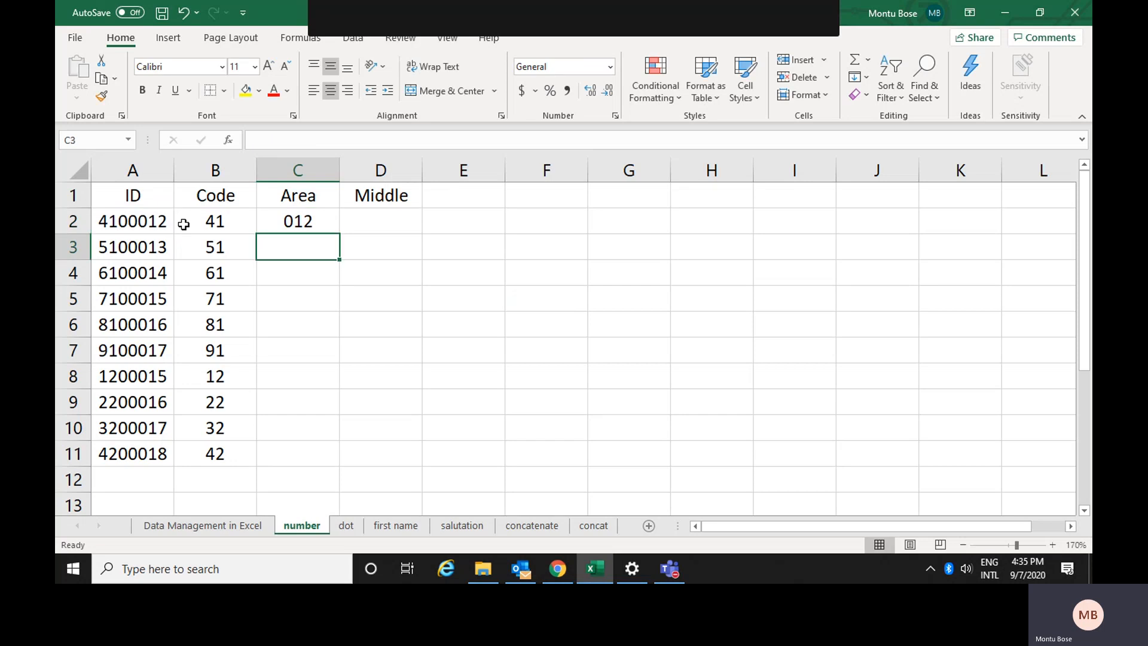
{"action": "left_click", "coordinate": [302, 226]}
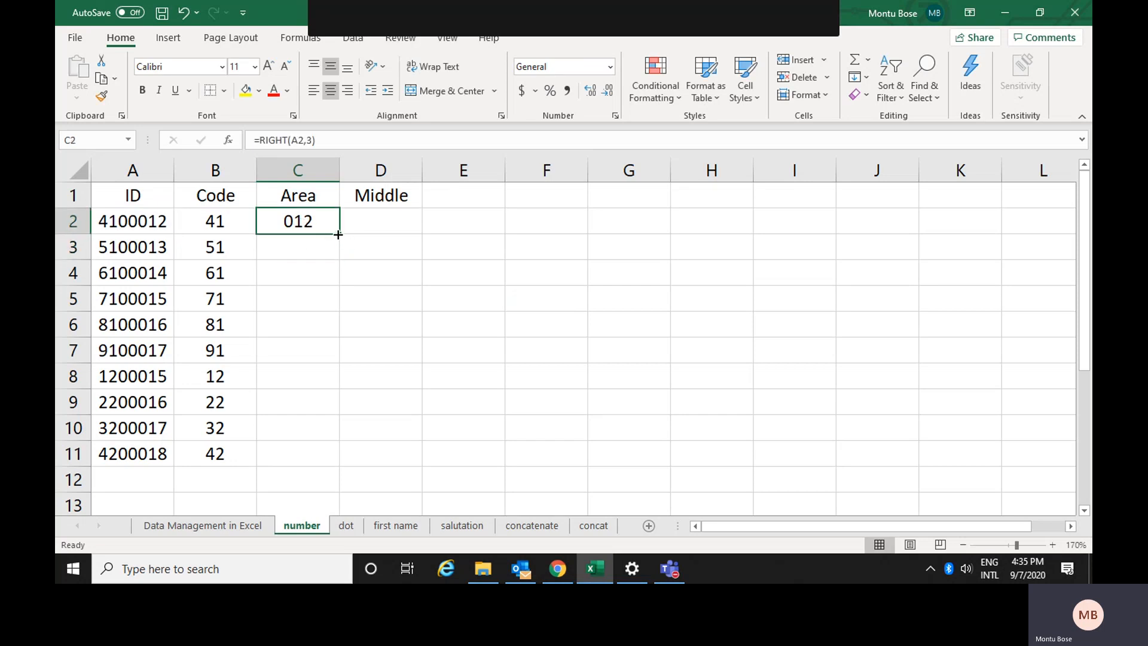
{"action": "left_click_drag", "start_coordinate": [339, 238], "coordinate": [358, 464]}
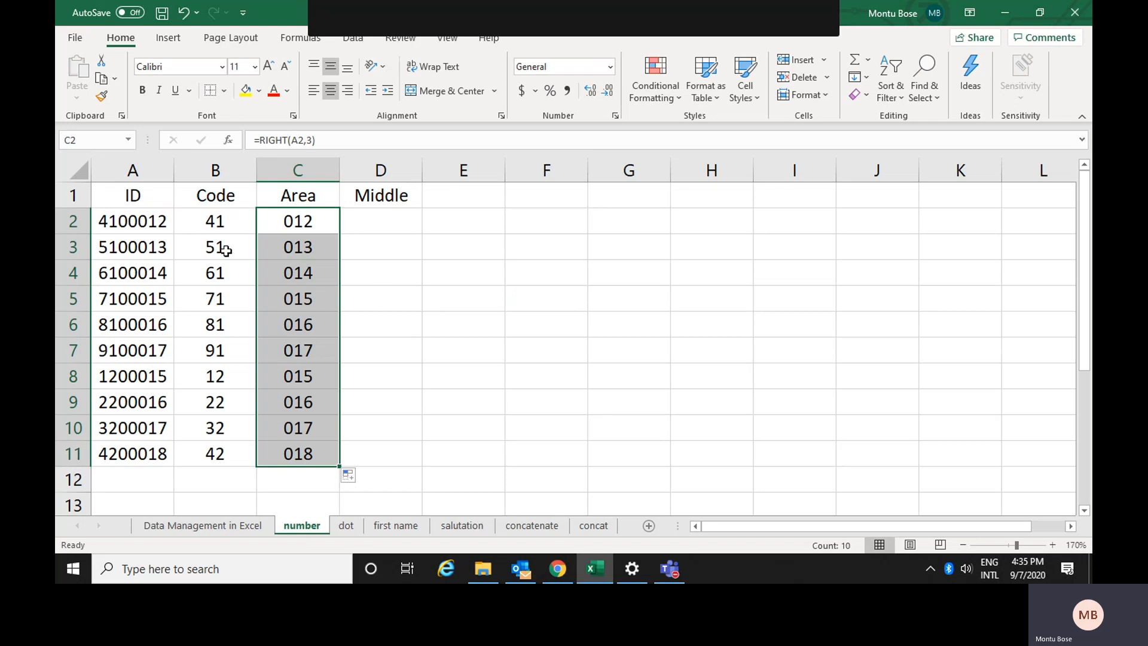
Step: Review the formulas in B2 and C2, and highlight the second and third digits of the ID in A2
{"action": "left_click", "coordinate": [222, 223]}
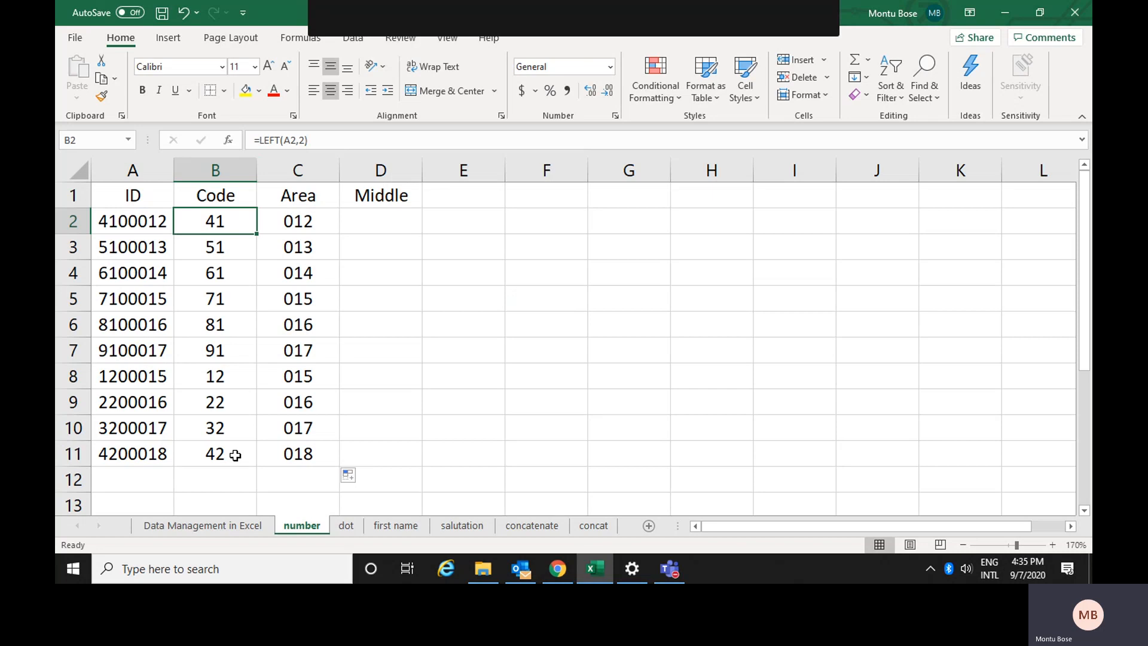
{"action": "left_click", "coordinate": [320, 221]}
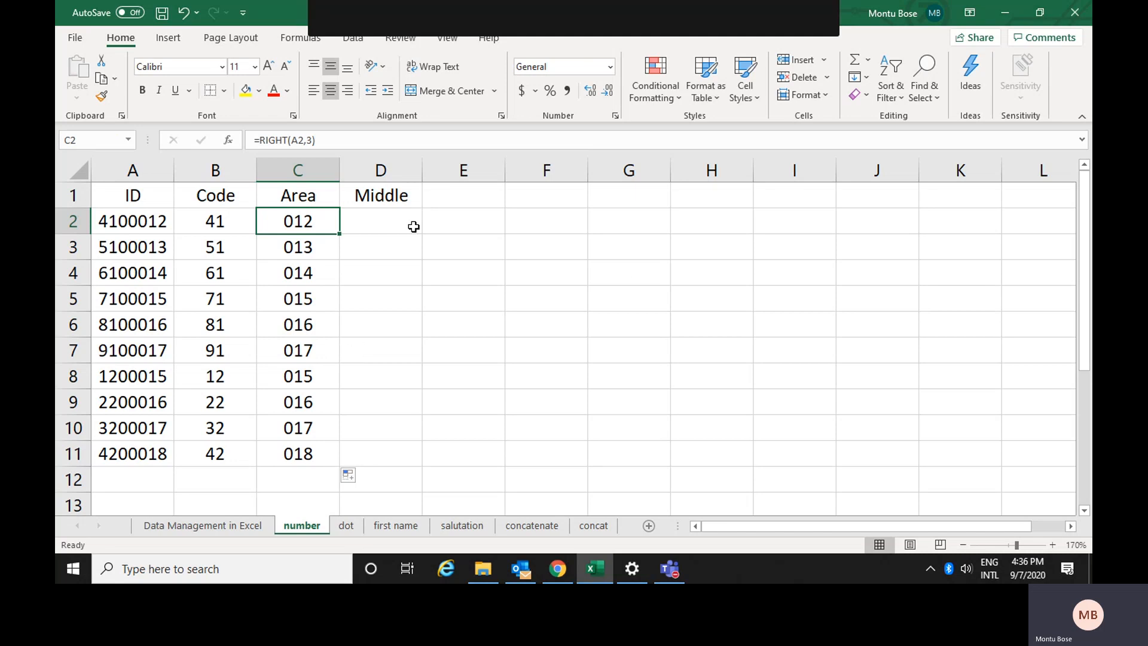
{"action": "left_click", "coordinate": [392, 223]}
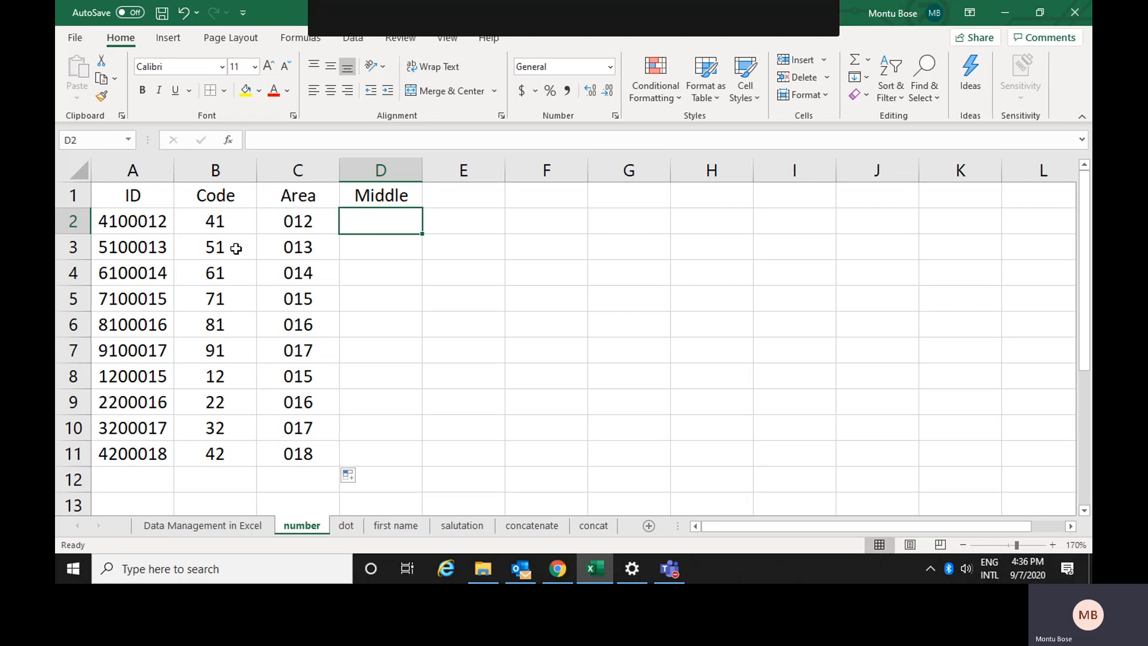
{"action": "left_click", "coordinate": [104, 219]}
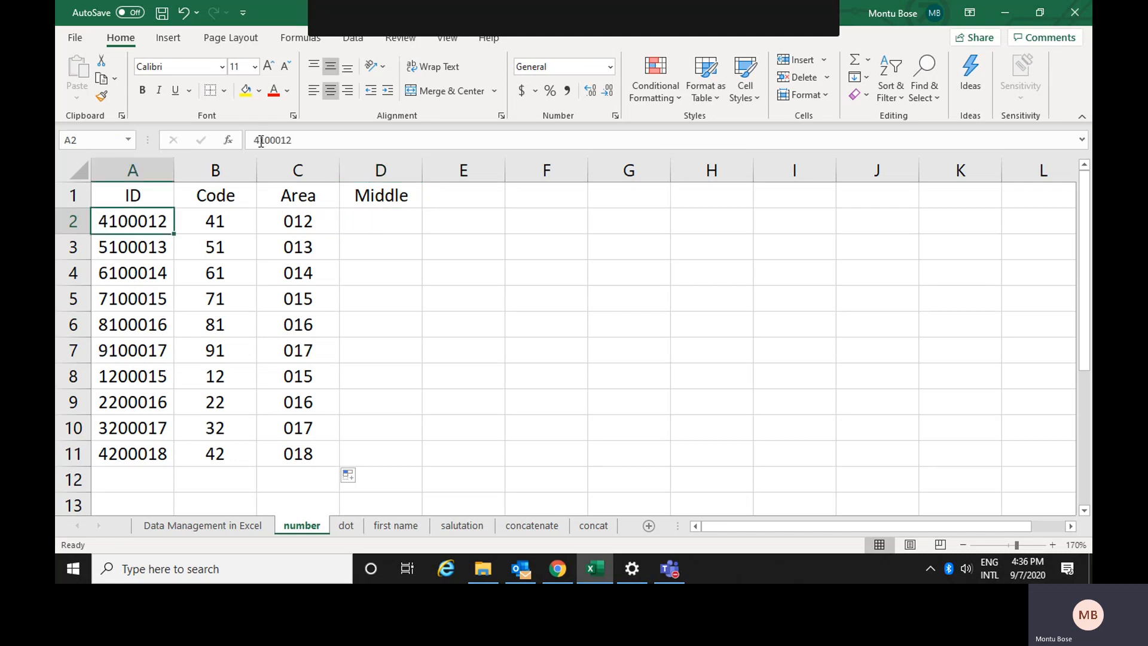
{"action": "left_click_drag", "start_coordinate": [260, 141], "coordinate": [270, 141]}
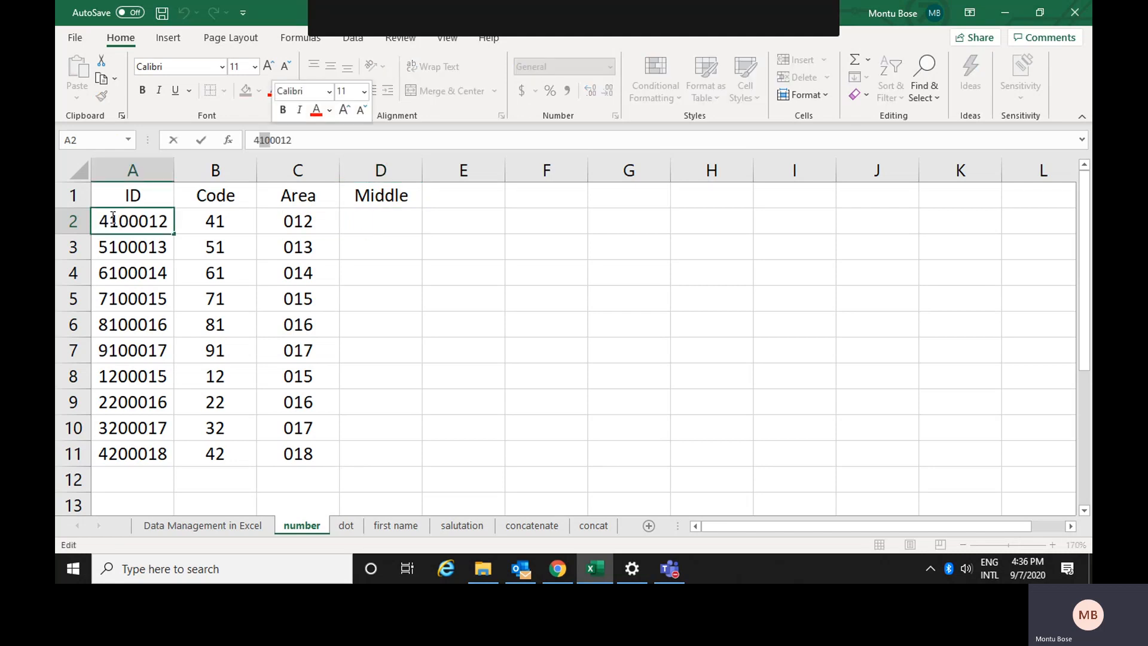
{"action": "left_click_drag", "start_coordinate": [109, 220], "coordinate": [128, 220]}
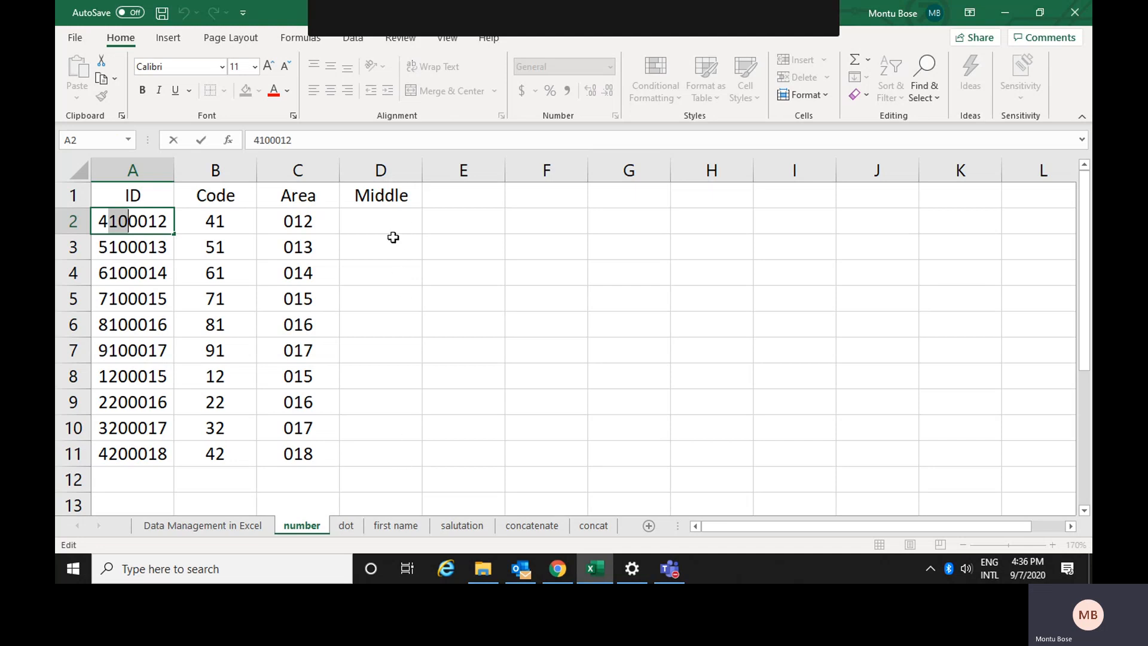
Step: Draft a nested formula for the Middle column in D2, written as =RIGHT((LEFT(A2,3),2))
{"action": "left_click", "coordinate": [391, 225]}
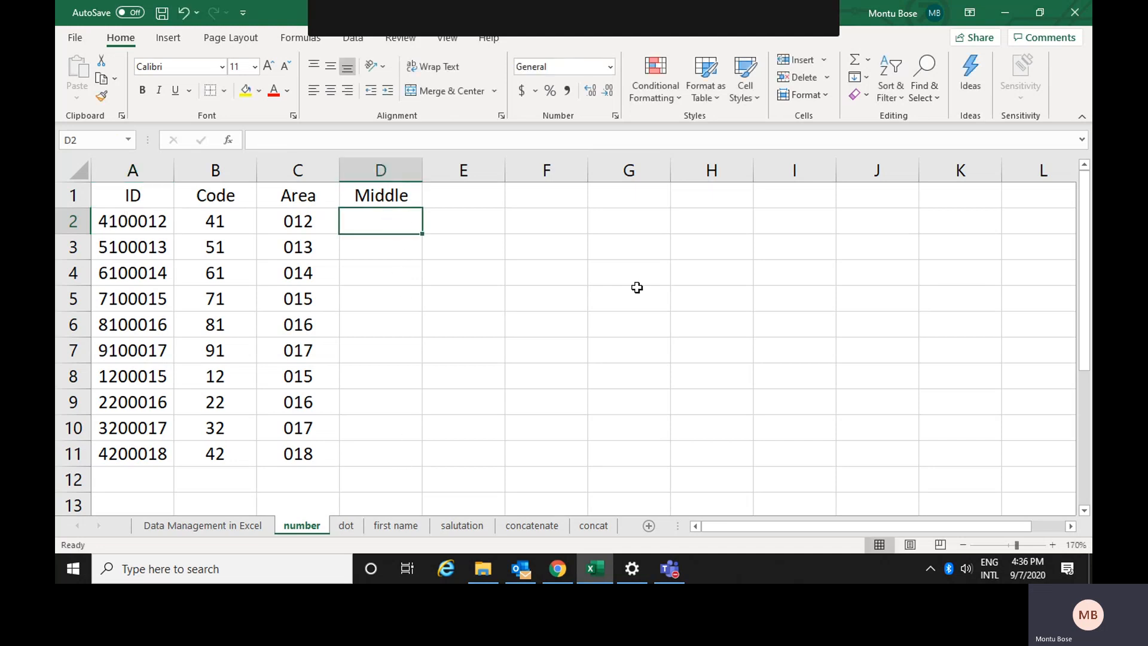
{"action": "type", "text": "="}
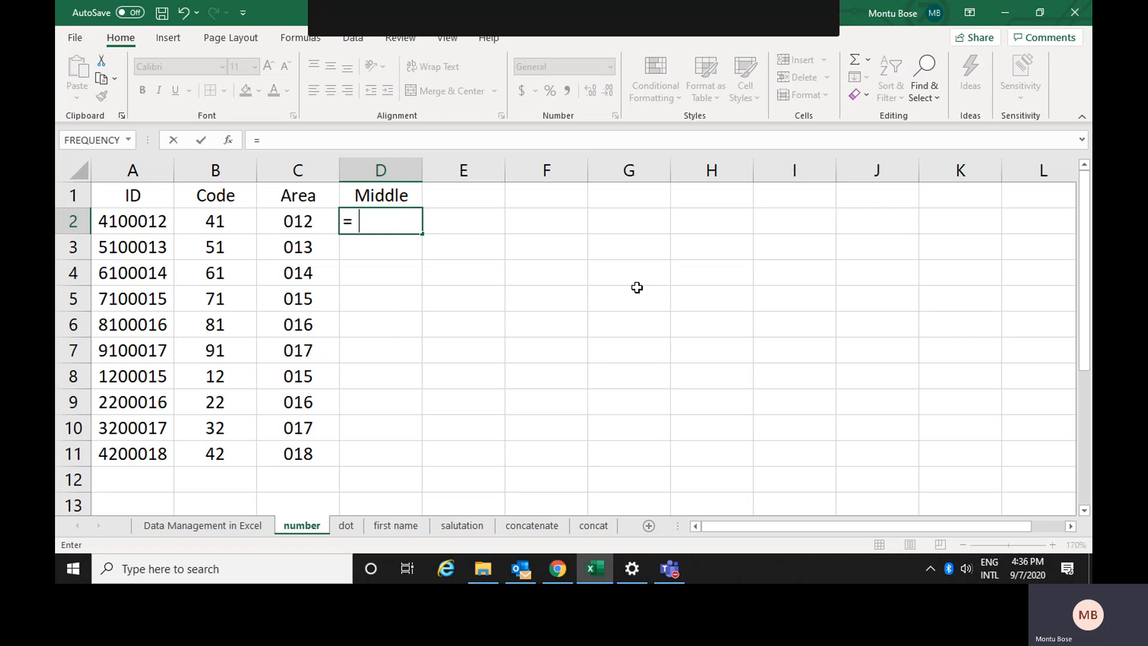
{"action": "type", "text": "right"}
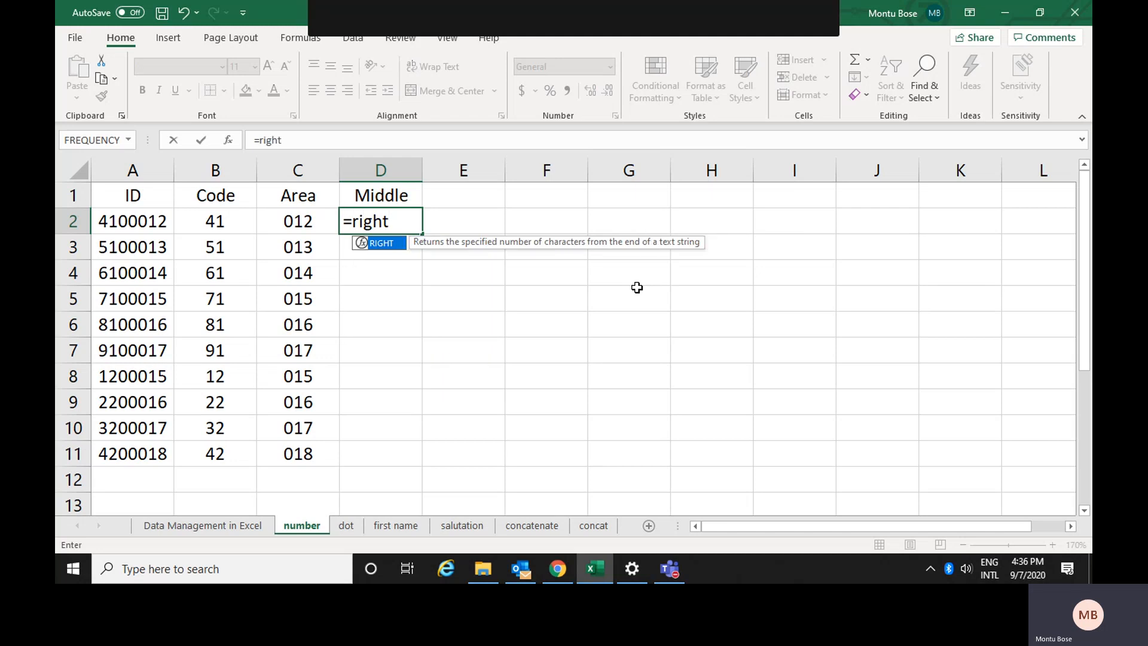
{"action": "type", "text": "("}
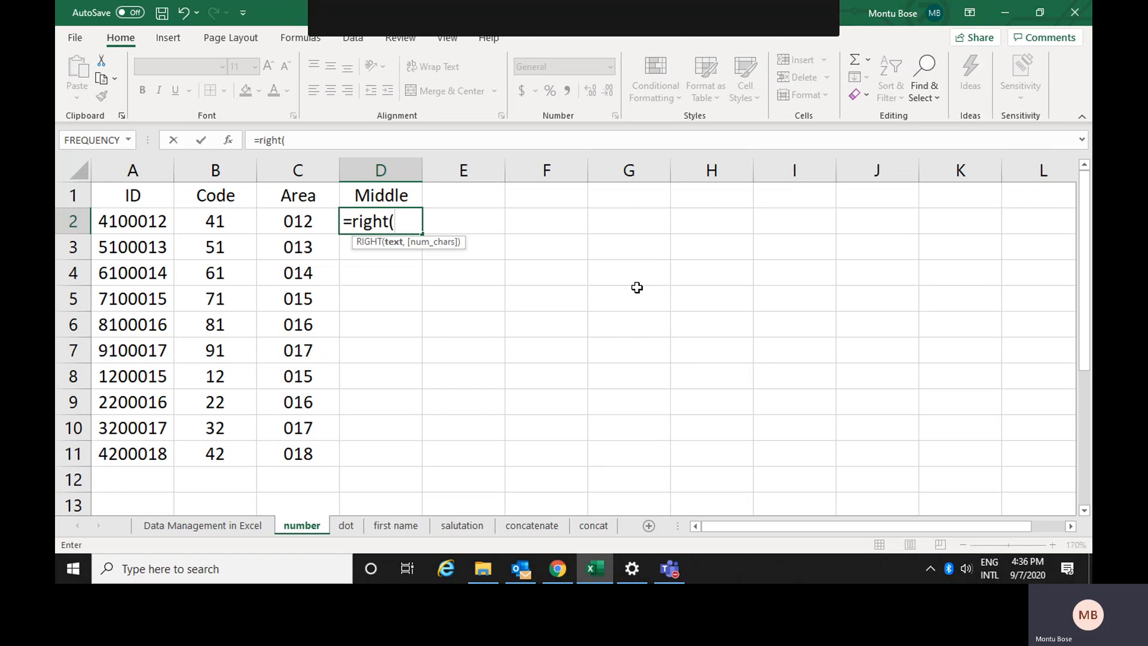
{"action": "type", "text": "(left"}
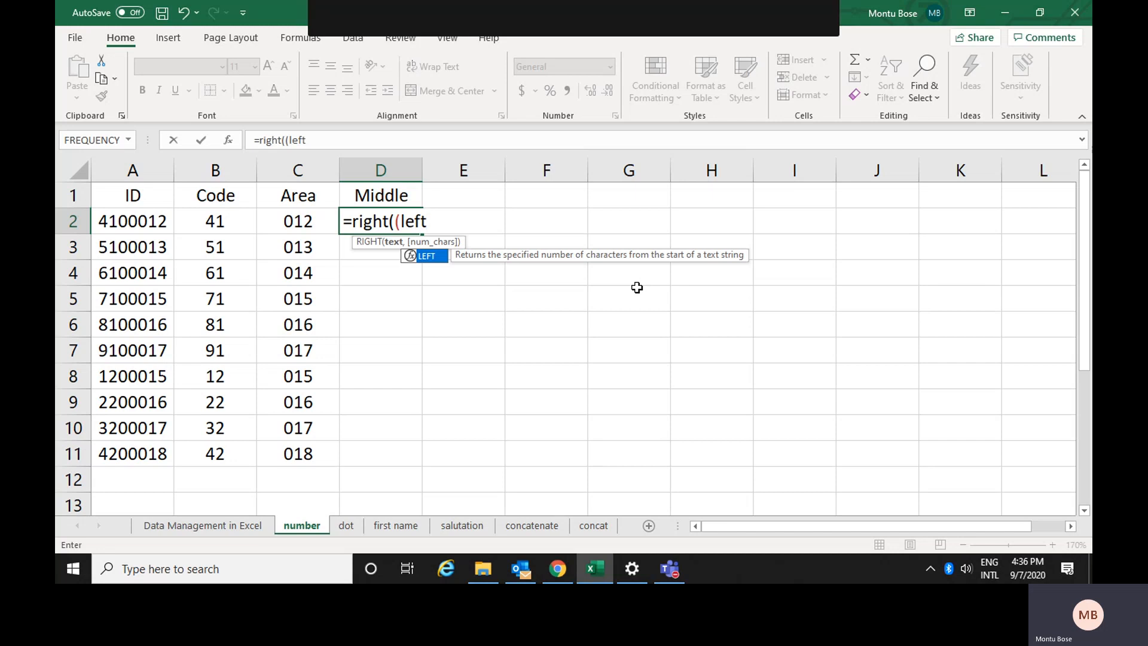
{"action": "type", "text": "("}
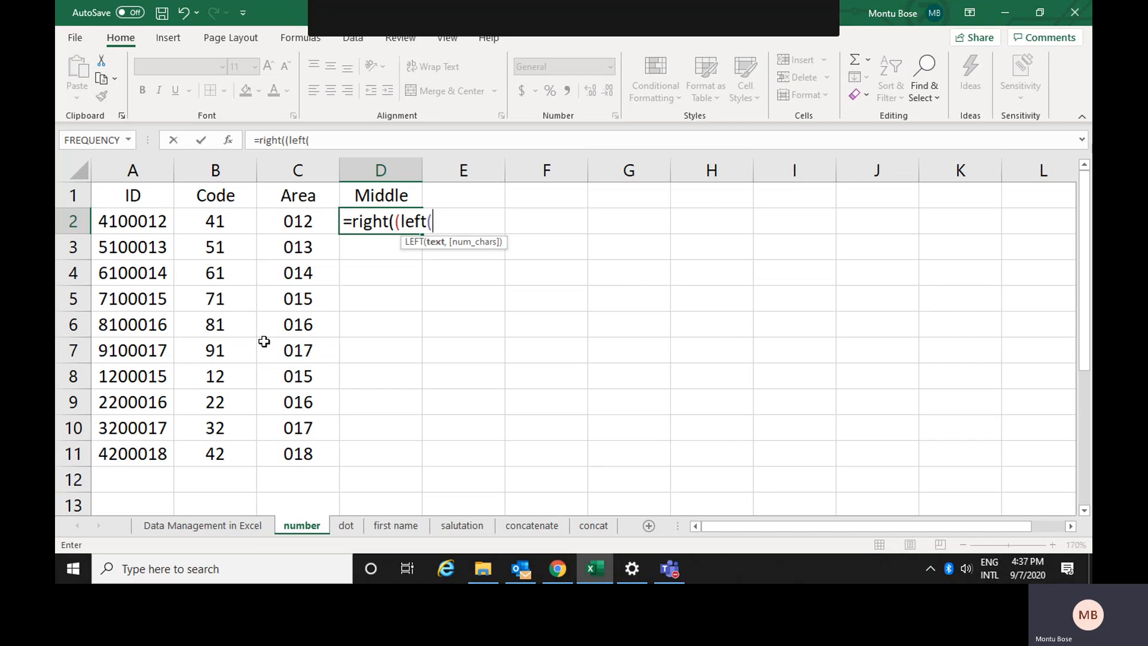
{"action": "left_click", "coordinate": [143, 223]}
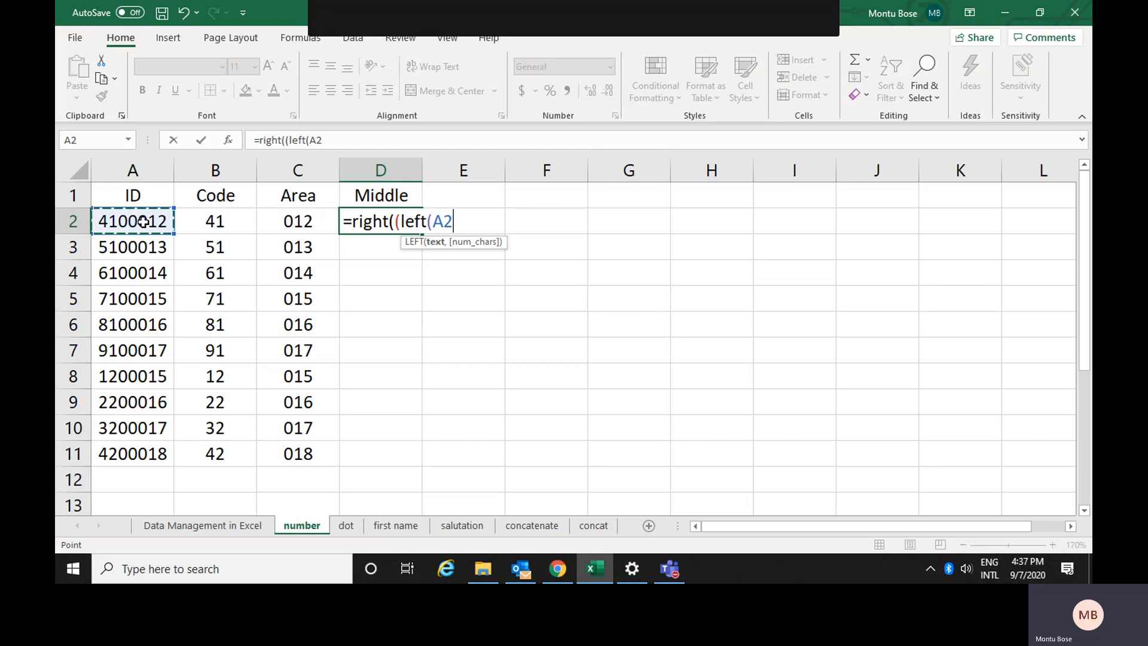
{"action": "type", "text": ","}
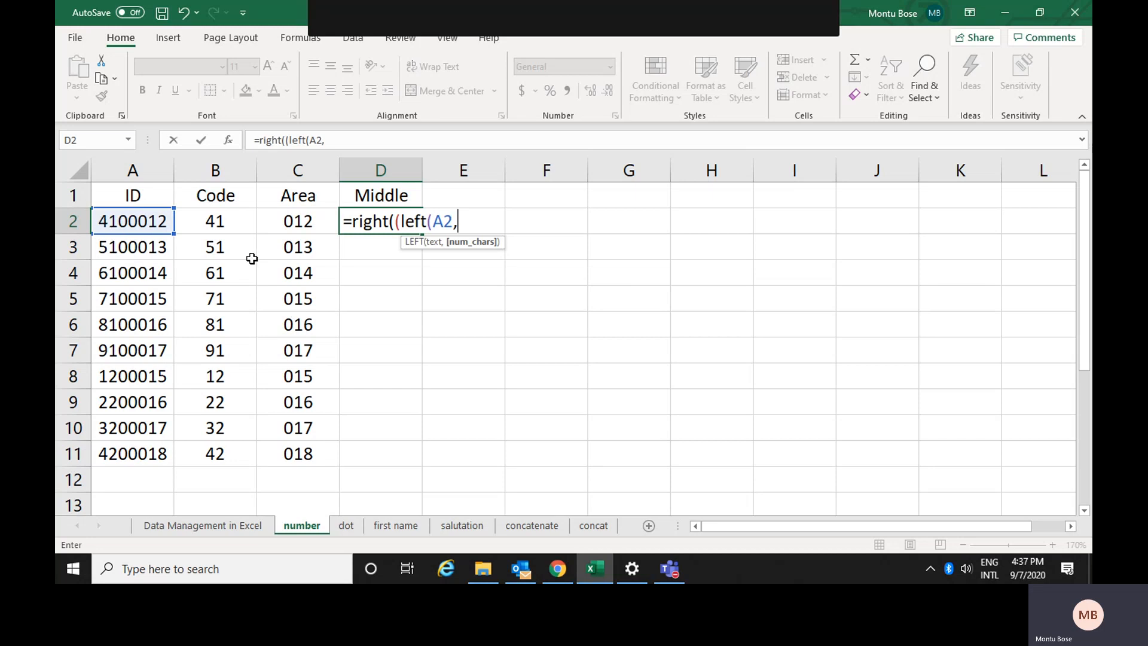
{"action": "type", "text": "3)"}
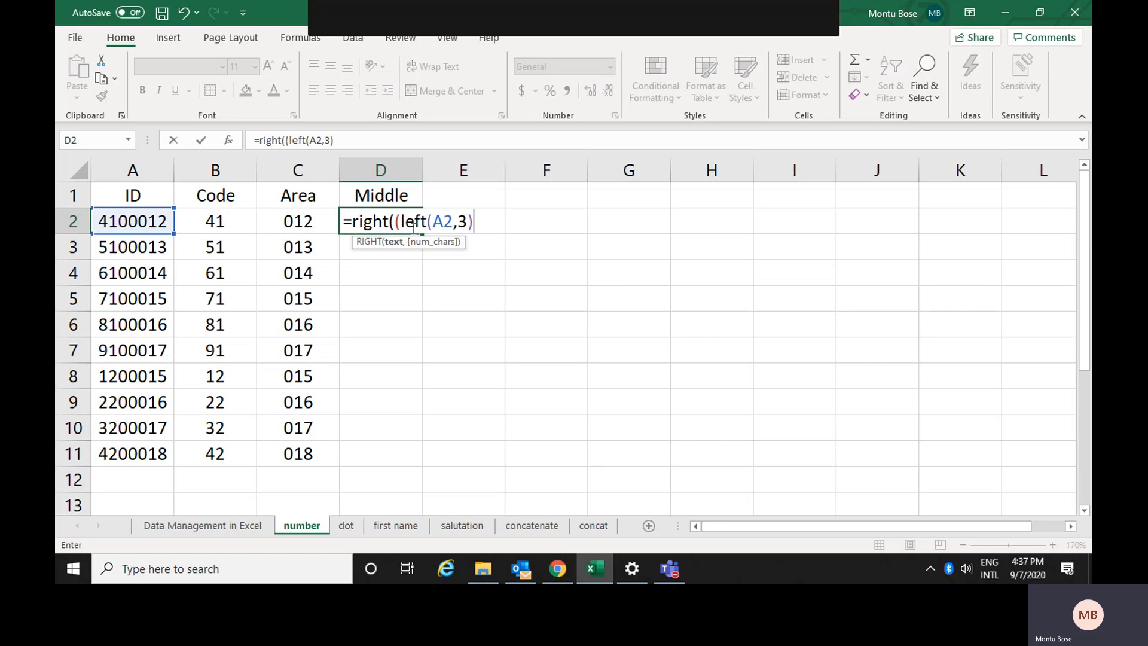
{"action": "type", "text": ",2))"}
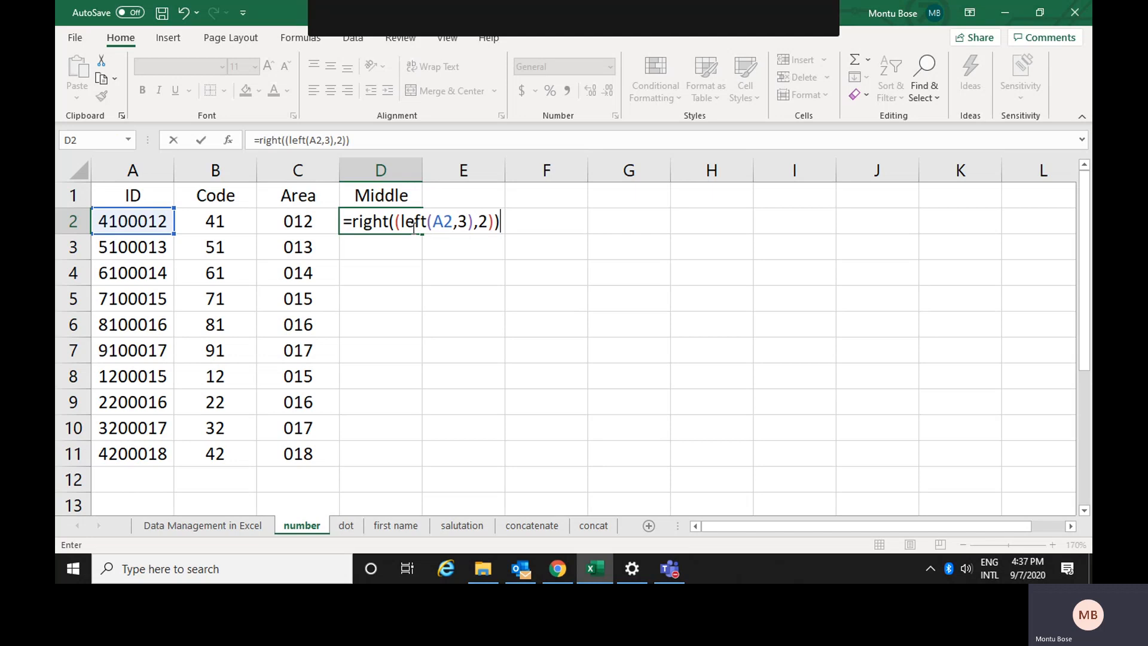
Step: Correct the parentheses in D2 so the formula is =RIGHT((LEFT(A2,3)),2), and fill it down to D11
{"action": "left_click", "coordinate": [475, 224]}
{"action": "type", "text": ")"}
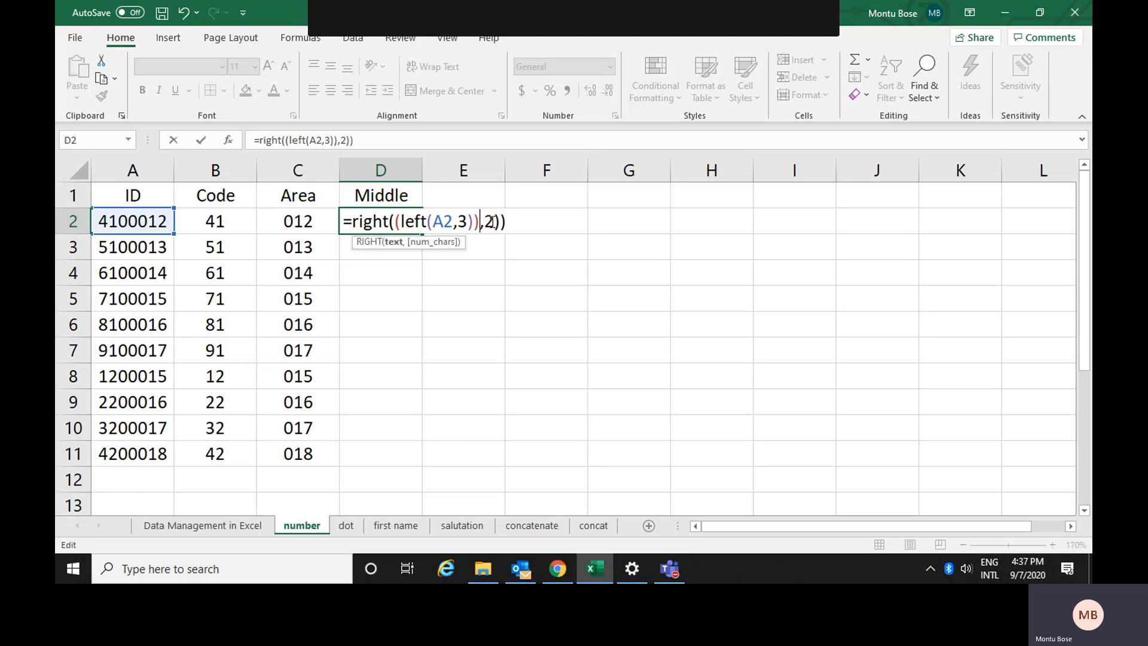
{"action": "left_click", "coordinate": [502, 222]}
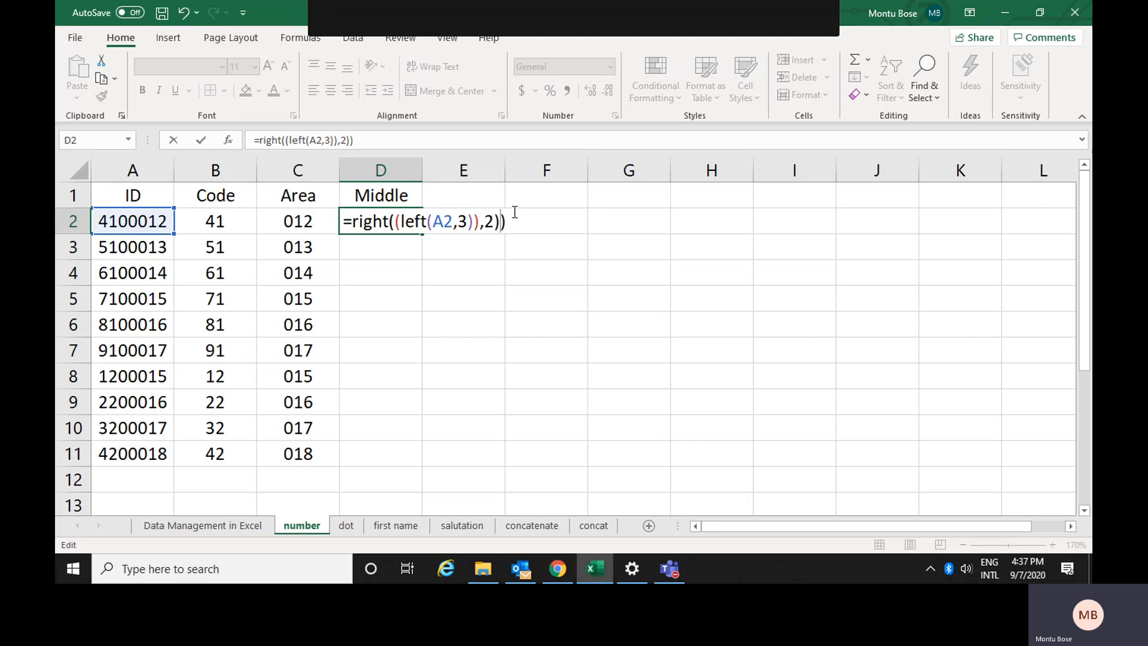
{"action": "key", "text": "BackSpace"}
{"action": "key", "text": "Return"}
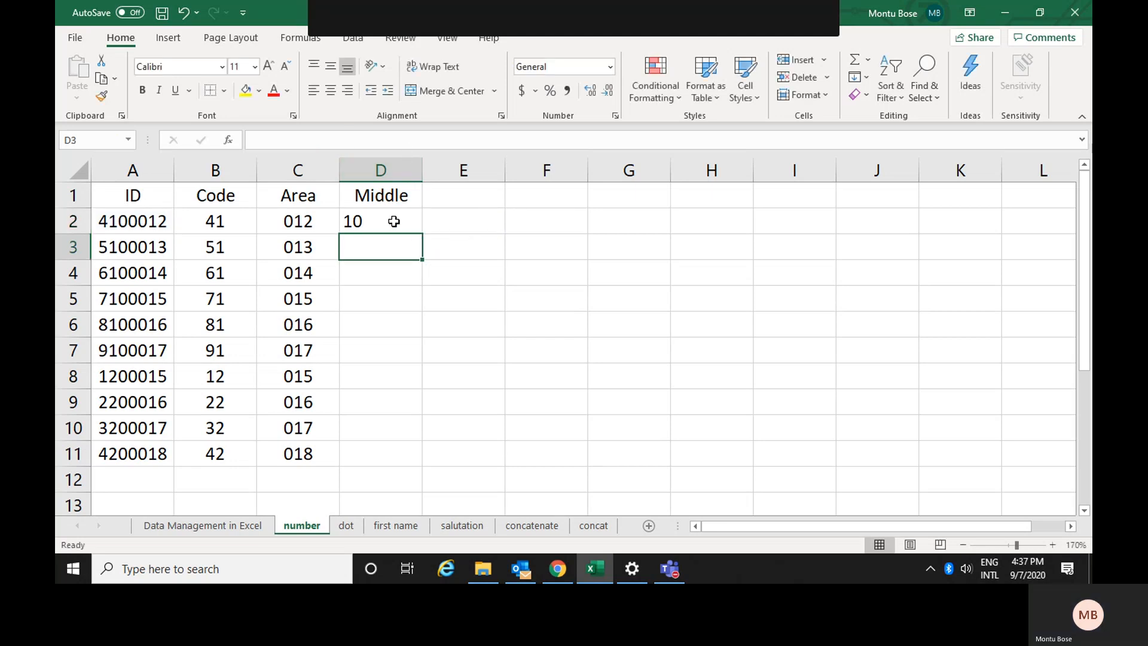
{"action": "left_click", "coordinate": [396, 221]}
{"action": "left_click_drag", "start_coordinate": [425, 236], "coordinate": [429, 467]}
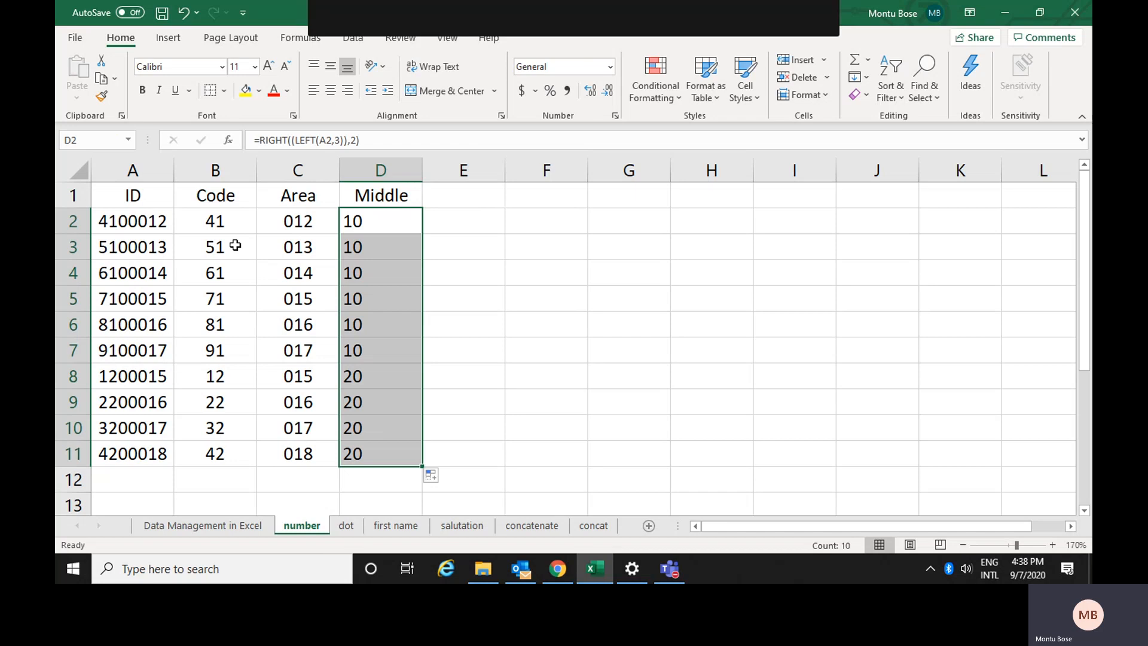
Step: Review the extracted Code, Area and Middle values in B2:D11 and the formulas in B2 and C2
{"action": "left_click", "coordinate": [234, 223]}
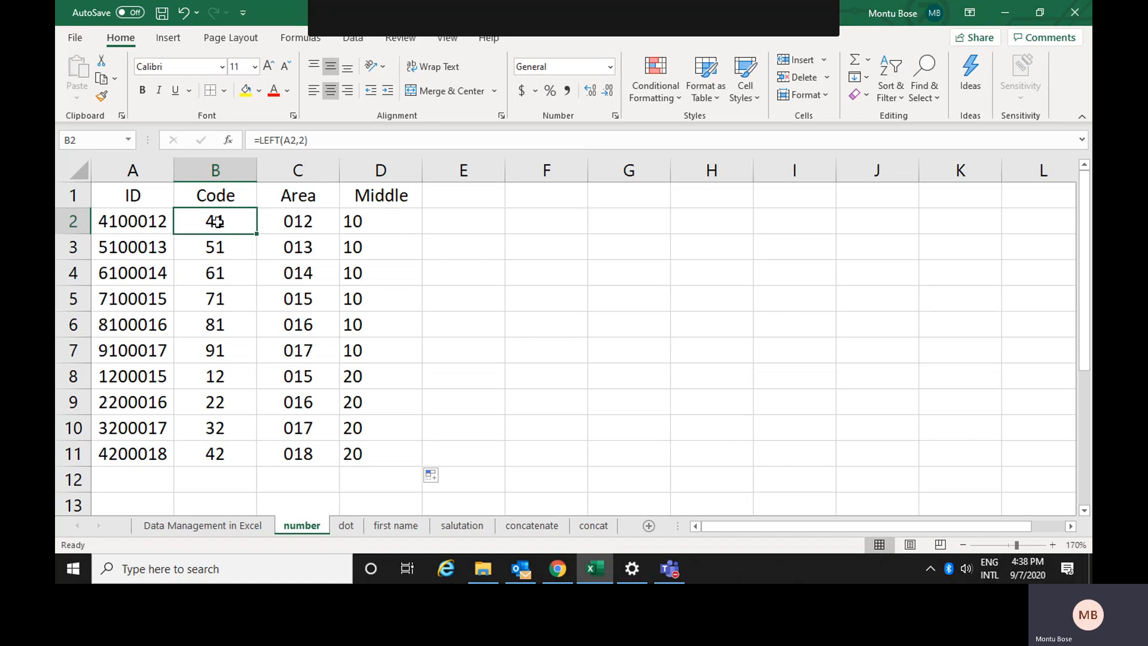
{"action": "left_click_drag", "start_coordinate": [217, 221], "coordinate": [375, 453]}
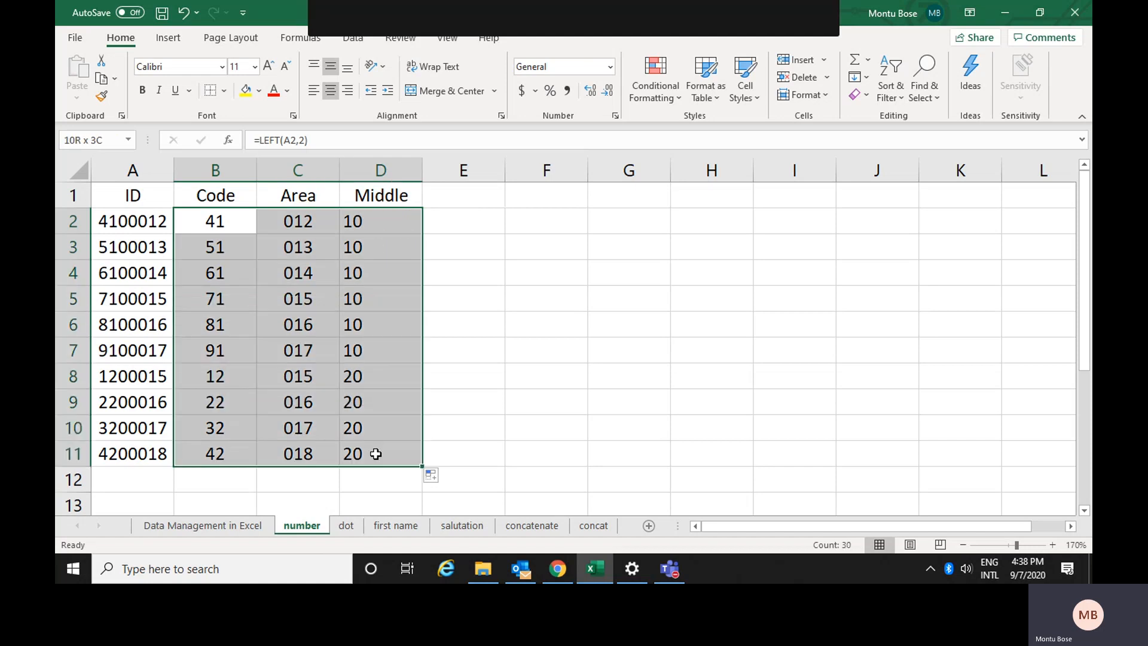
{"action": "left_click", "coordinate": [302, 223]}
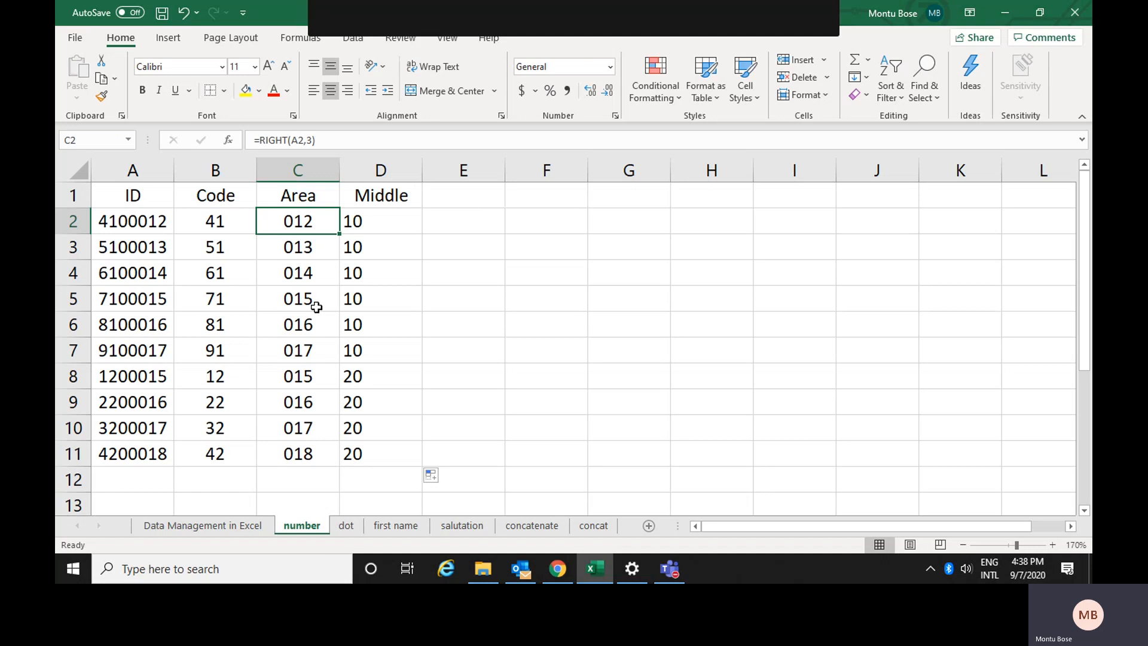
Step: Open the dot sheet and look over the webpage entries in A2:A6 and the empty Name column
{"action": "left_click", "coordinate": [347, 526]}
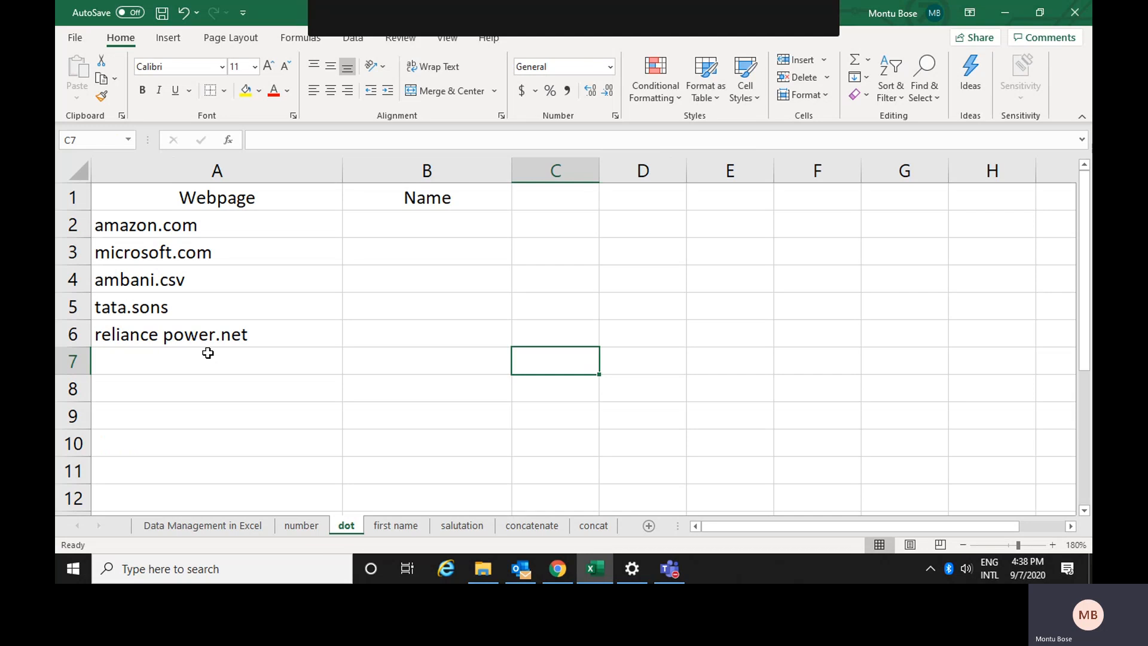
{"action": "left_click", "coordinate": [412, 222]}
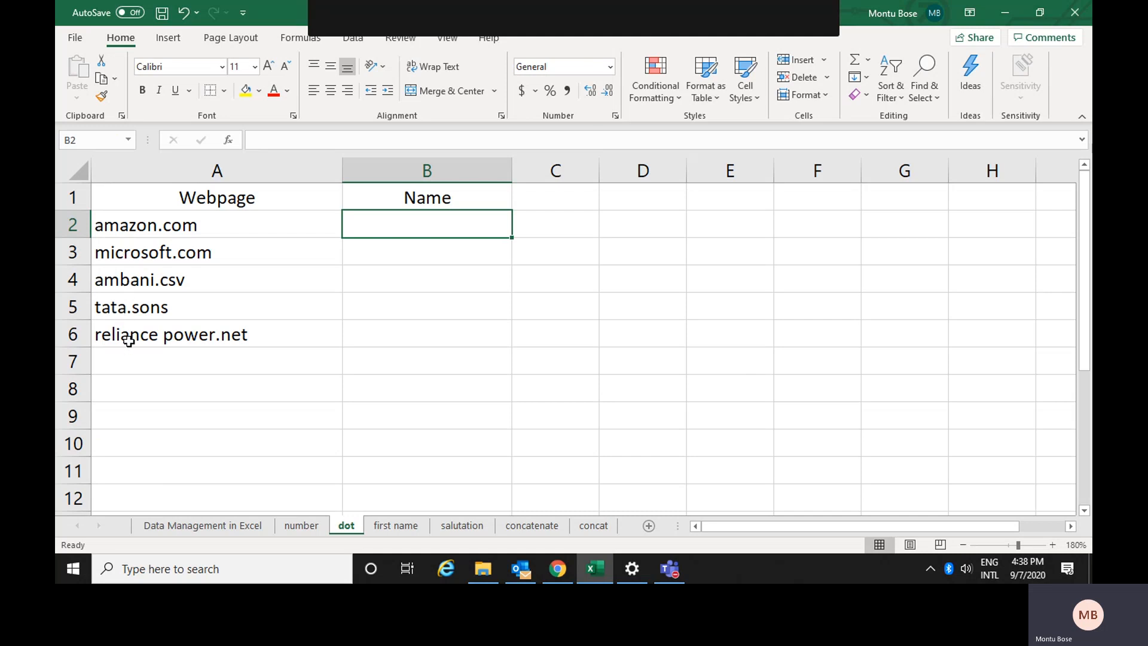
{"action": "left_click", "coordinate": [167, 336]}
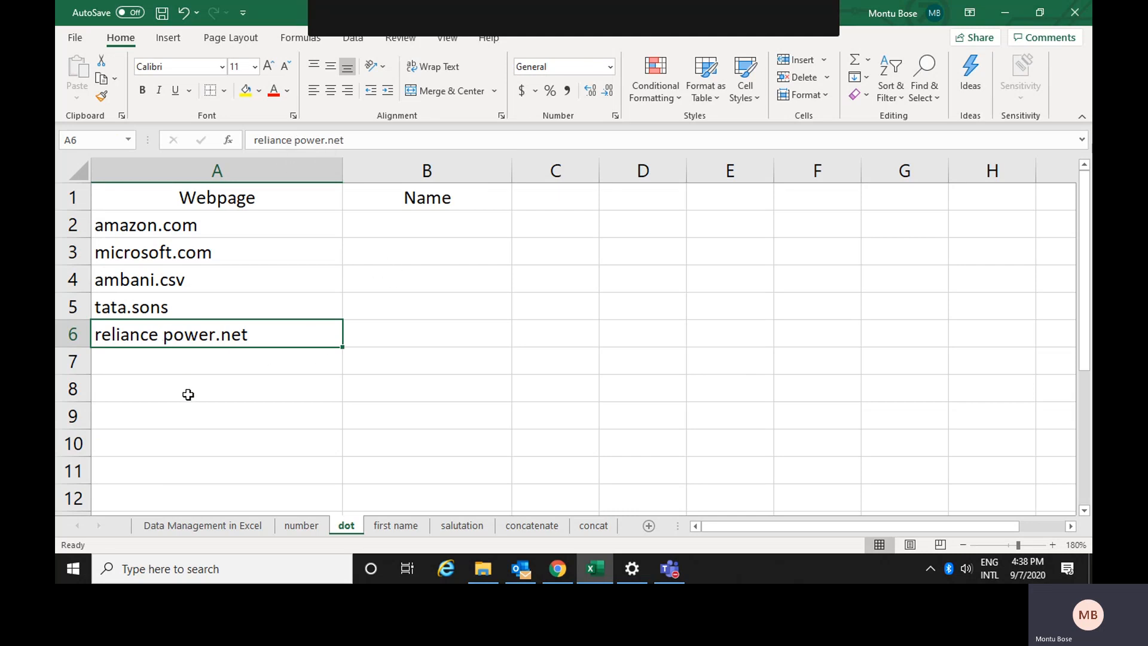
{"action": "left_click", "coordinate": [441, 217]}
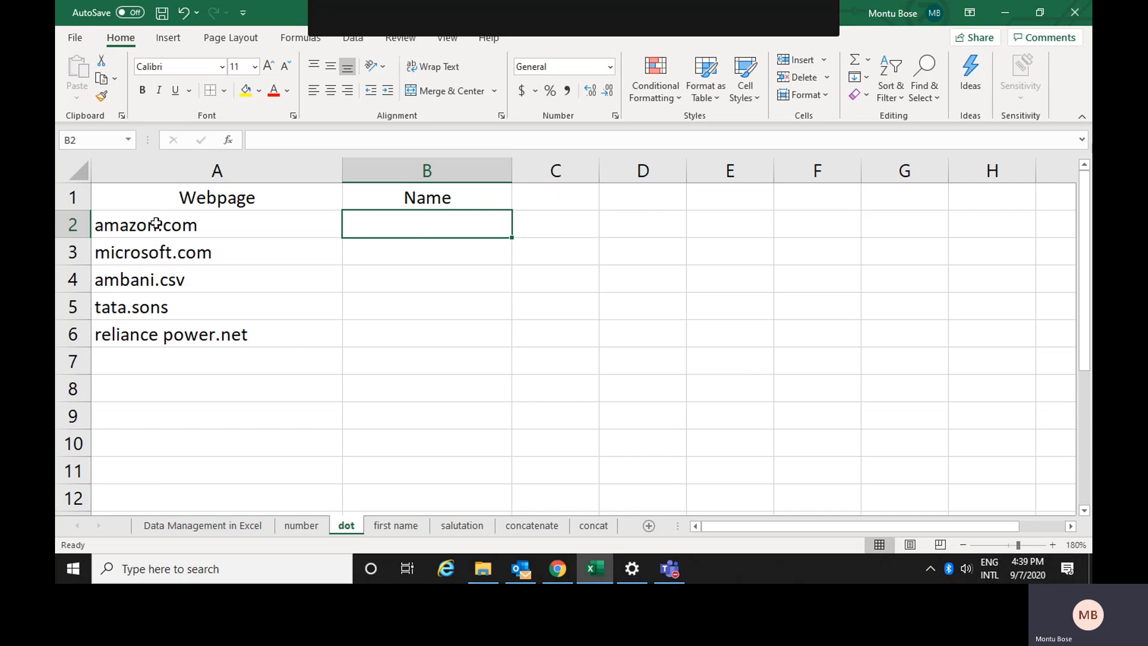
{"action": "left_click", "coordinate": [163, 225]}
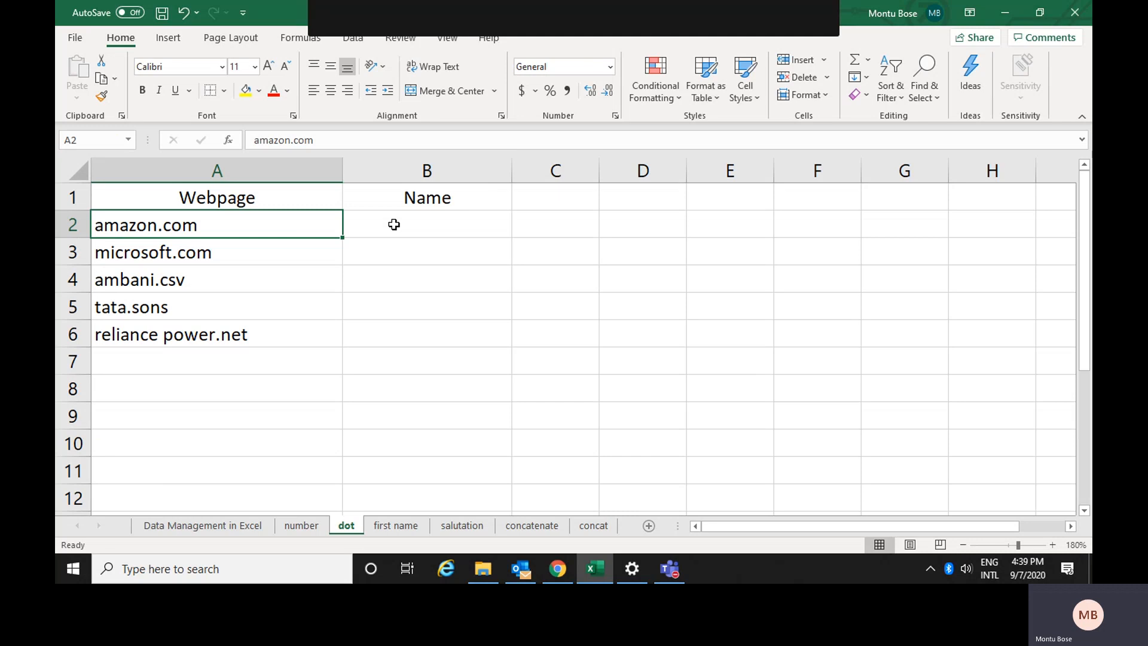
Step: Extract the text before the dot in A2 into the Name column with =LEFT(A2,FIND(".",A2)-1) in B2
{"action": "left_click", "coordinate": [394, 224]}
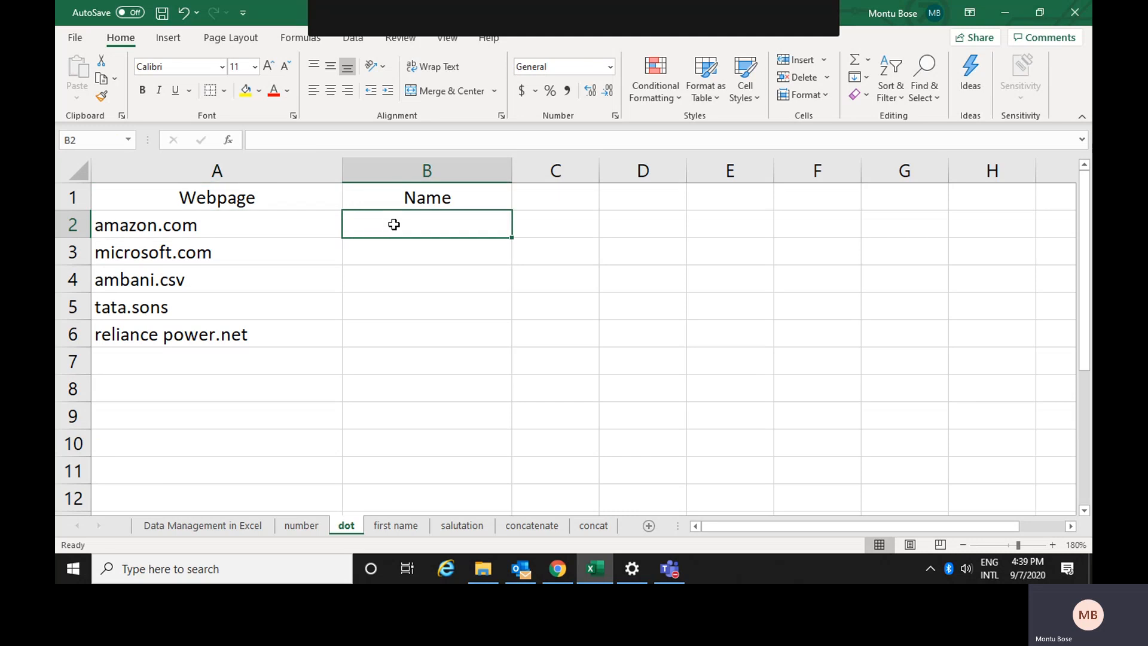
{"action": "type", "text": "="}
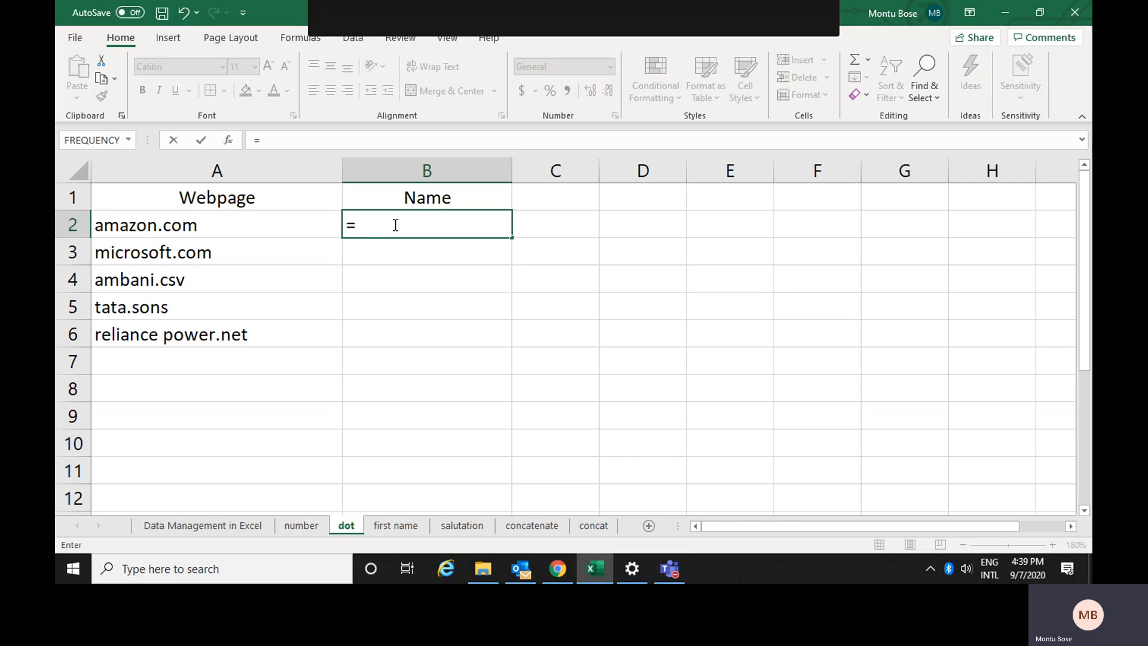
{"action": "type", "text": "left"}
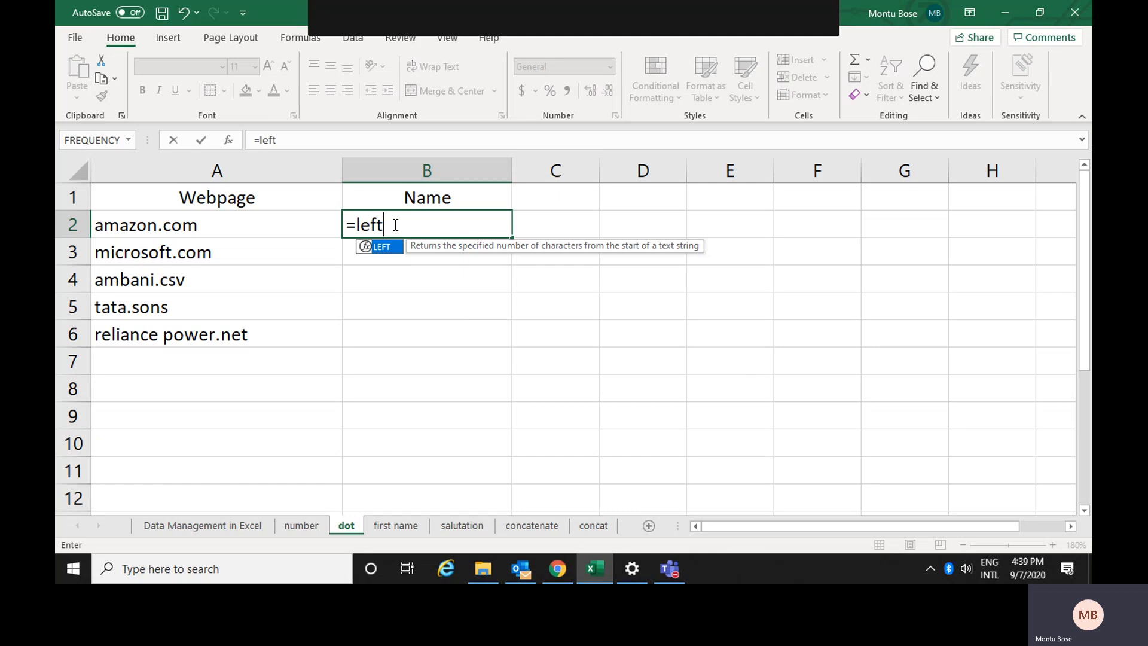
{"action": "type", "text": "("}
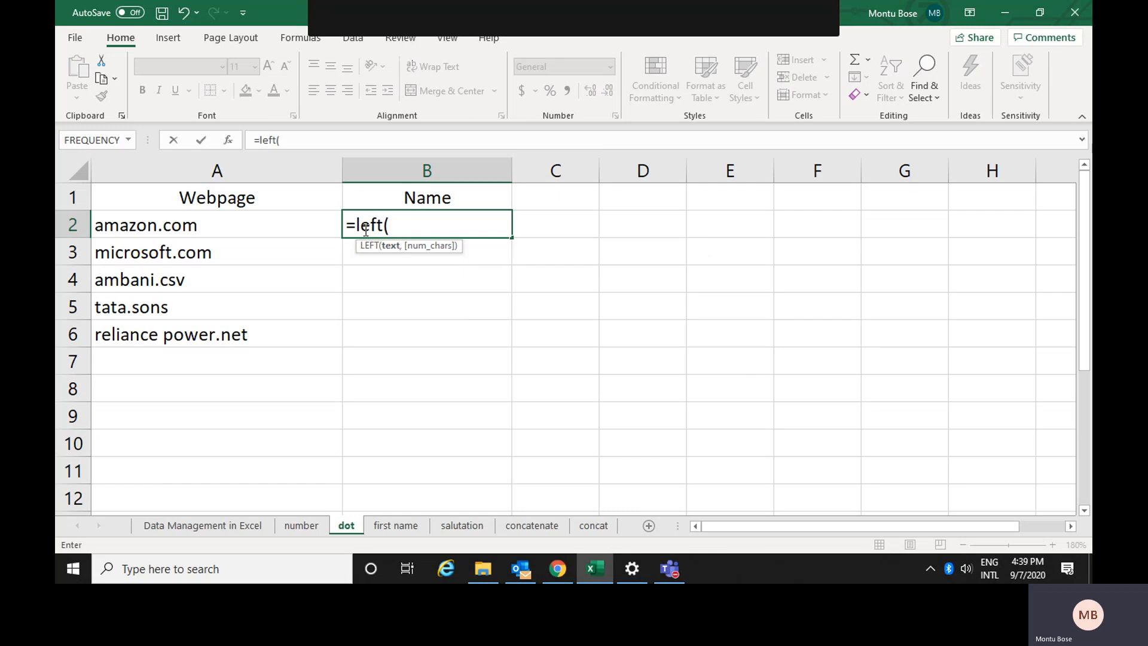
{"action": "left_click", "coordinate": [158, 225]}
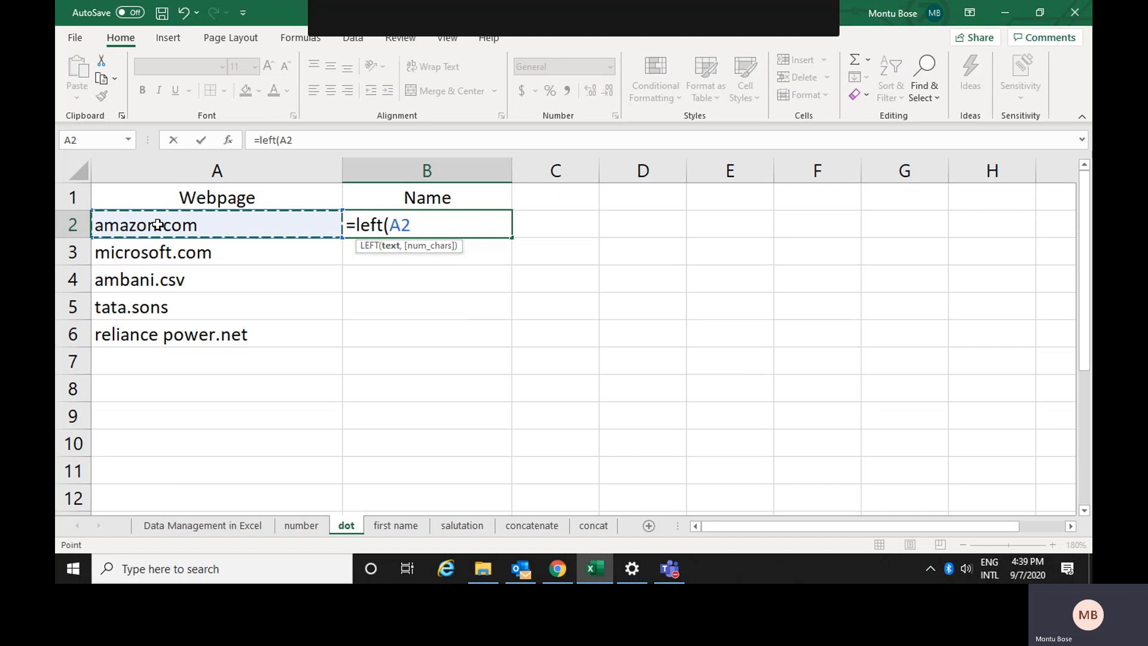
{"action": "type", "text": ","}
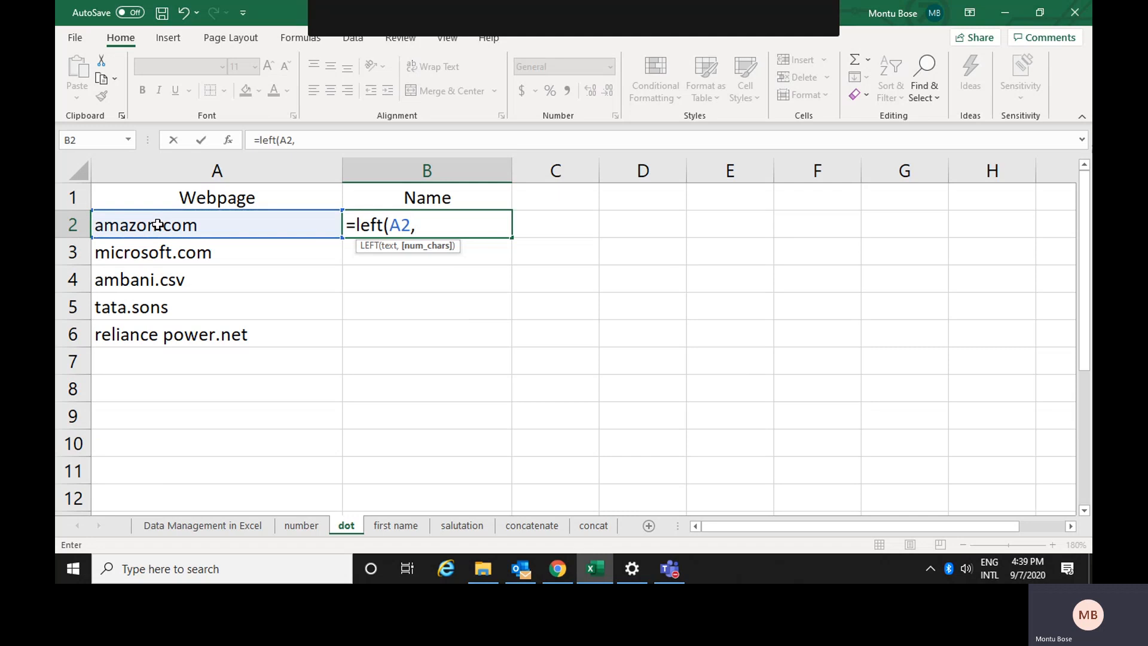
{"action": "type", "text": "find"}
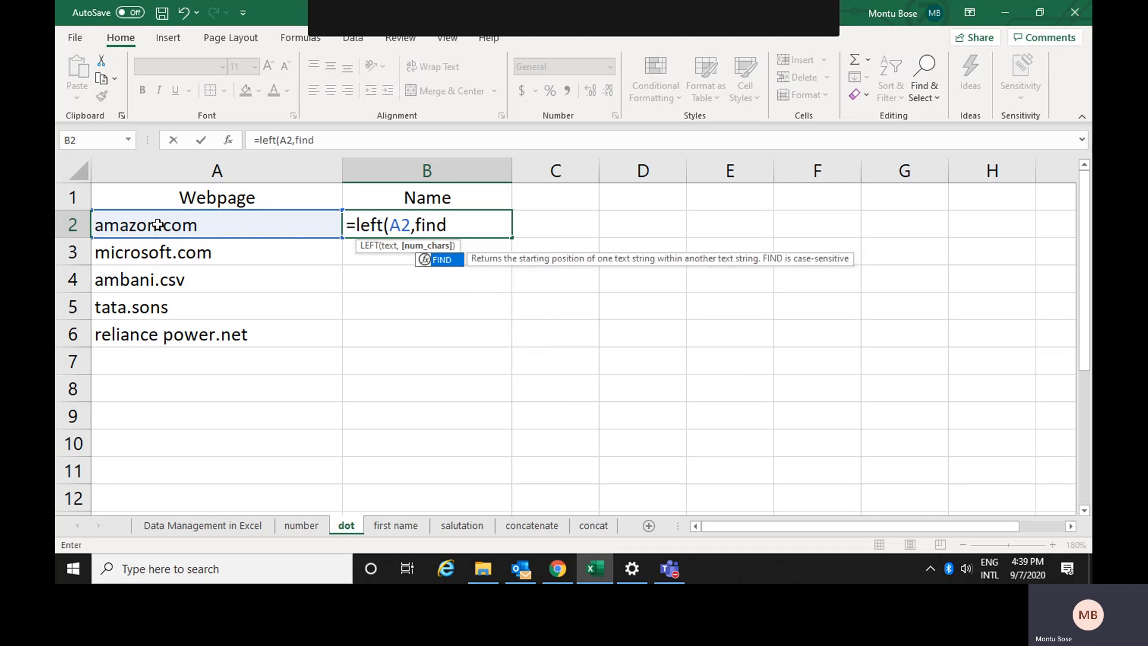
{"action": "type", "text": "("}
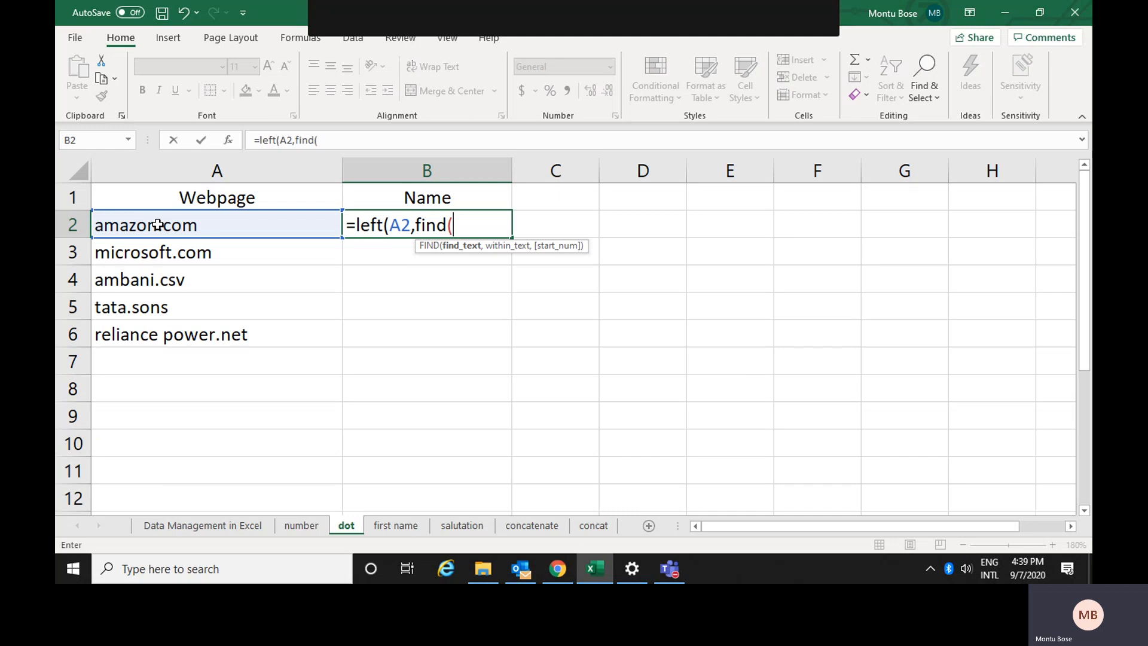
{"action": "type", "text": "\".\""}
{"action": "type", "text": ","}
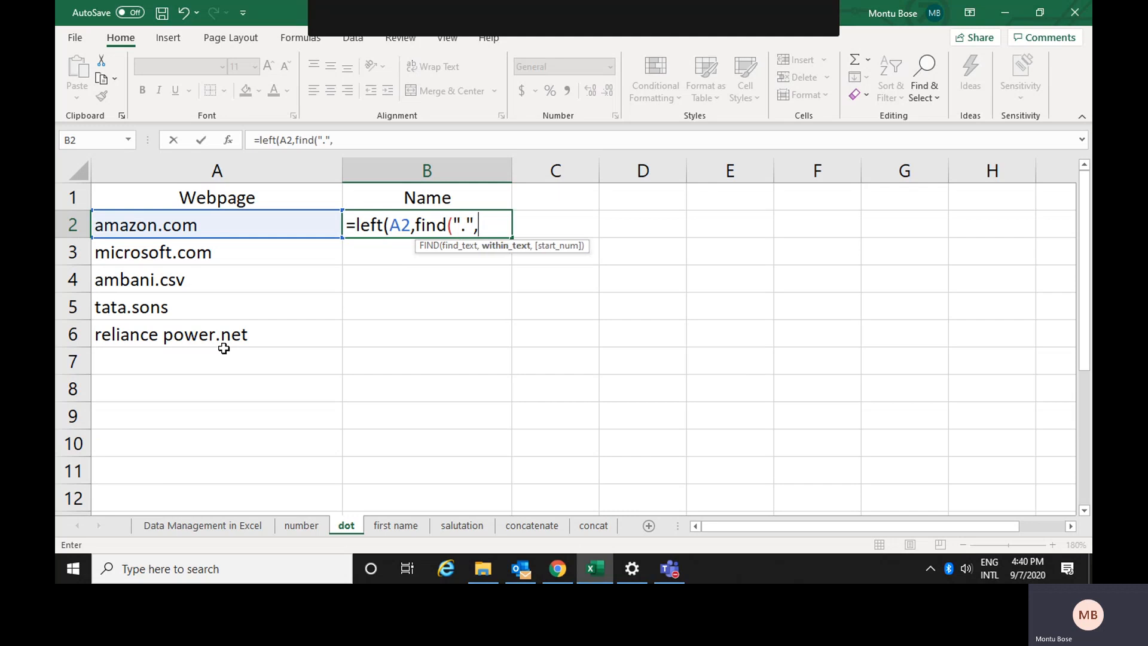
{"action": "left_click", "coordinate": [195, 228]}
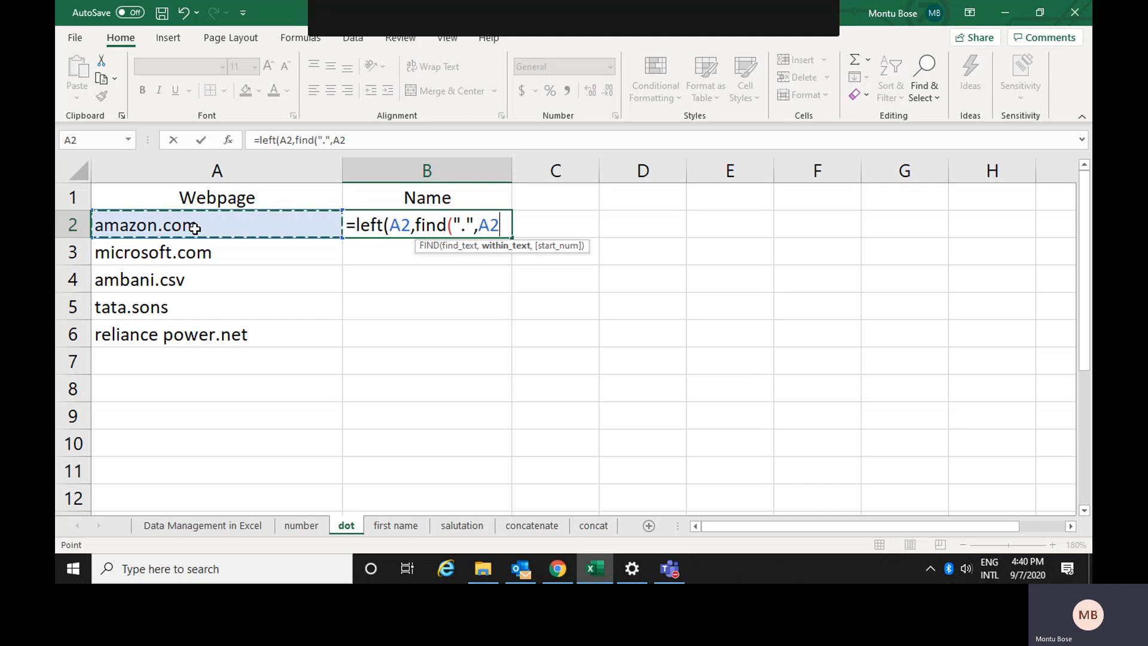
{"action": "type", "text": ")"}
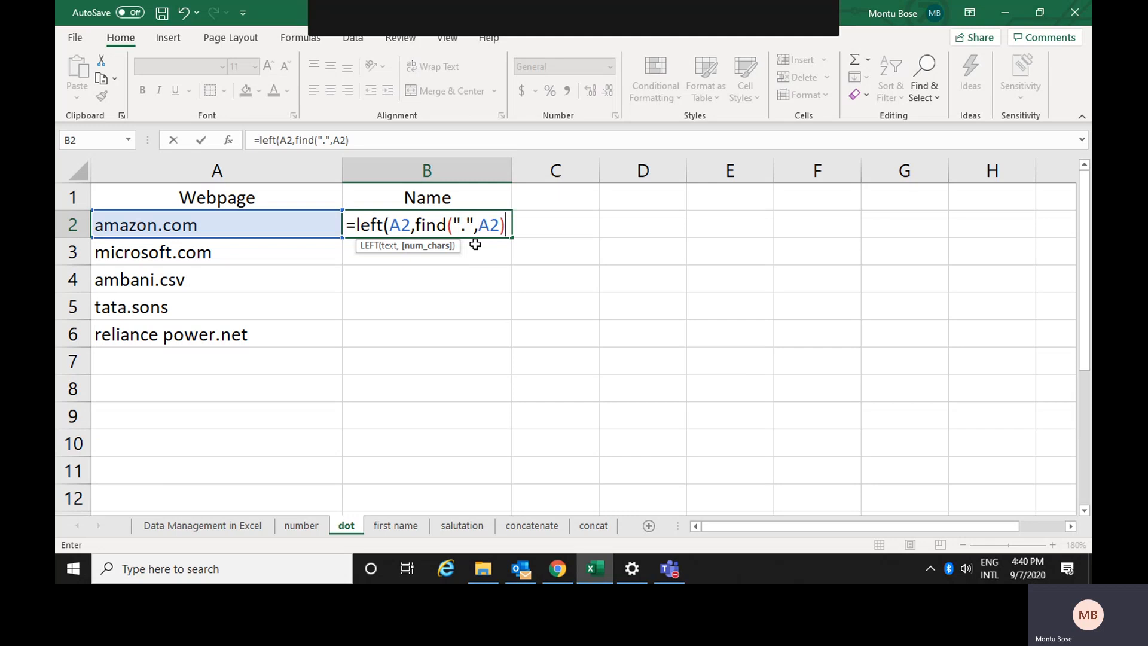
{"action": "type", "text": "-1)"}
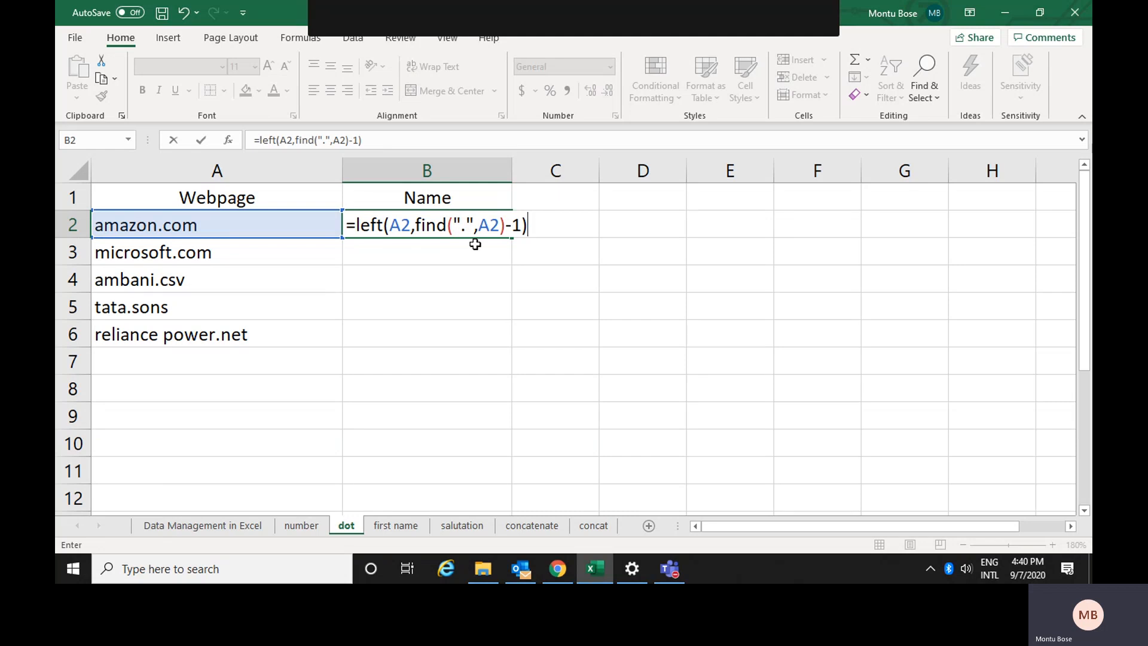
{"action": "key", "text": "Return"}
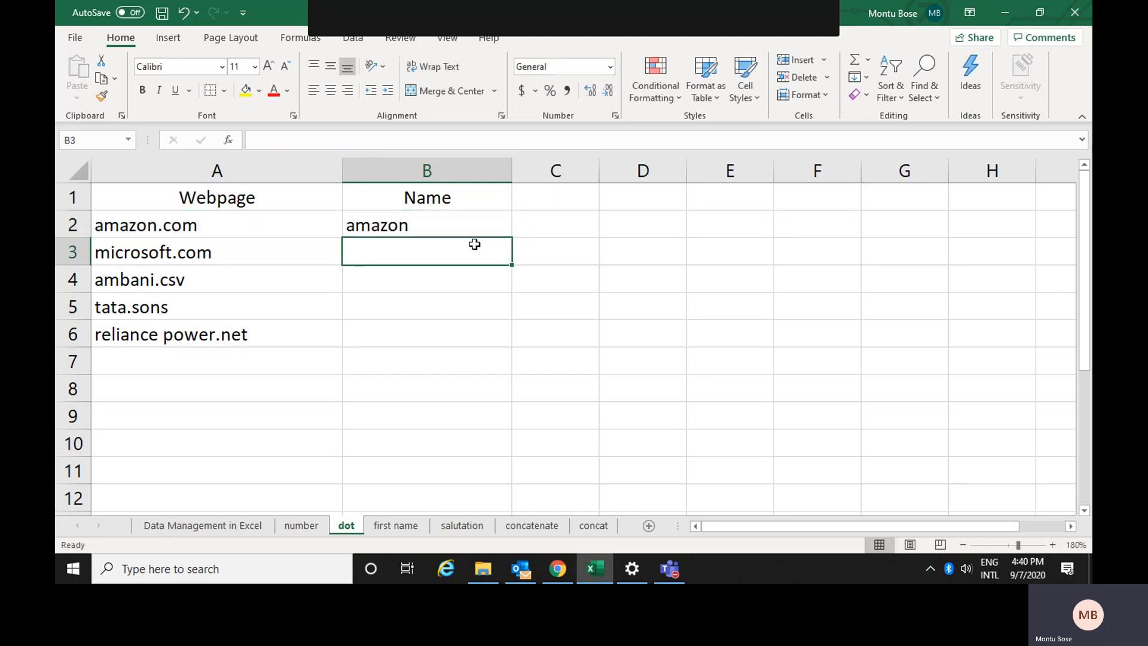
Step: Fill the name formula in B2 down through B6
{"action": "left_click", "coordinate": [444, 224]}
{"action": "left_click_drag", "start_coordinate": [509, 237], "coordinate": [496, 342]}
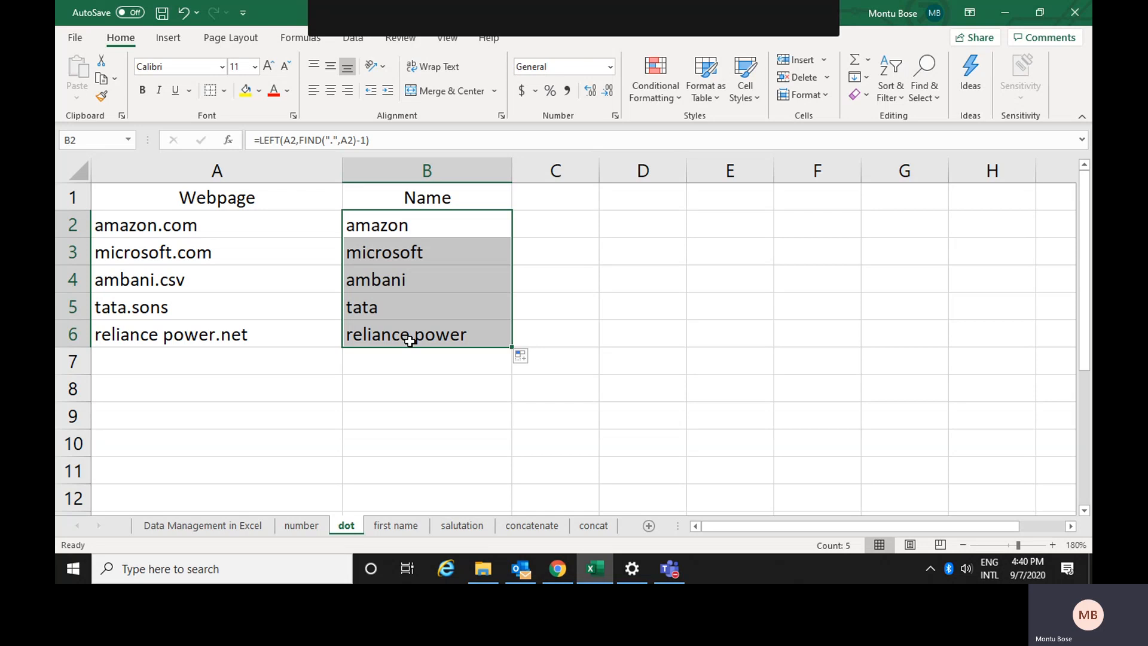
{"action": "left_click", "coordinate": [573, 306]}
Step: Remove the -1 from the B2 formula, making it =LEFT(A2,FIND(".",A2)), and fill it down to B6
{"action": "left_click", "coordinate": [441, 229]}
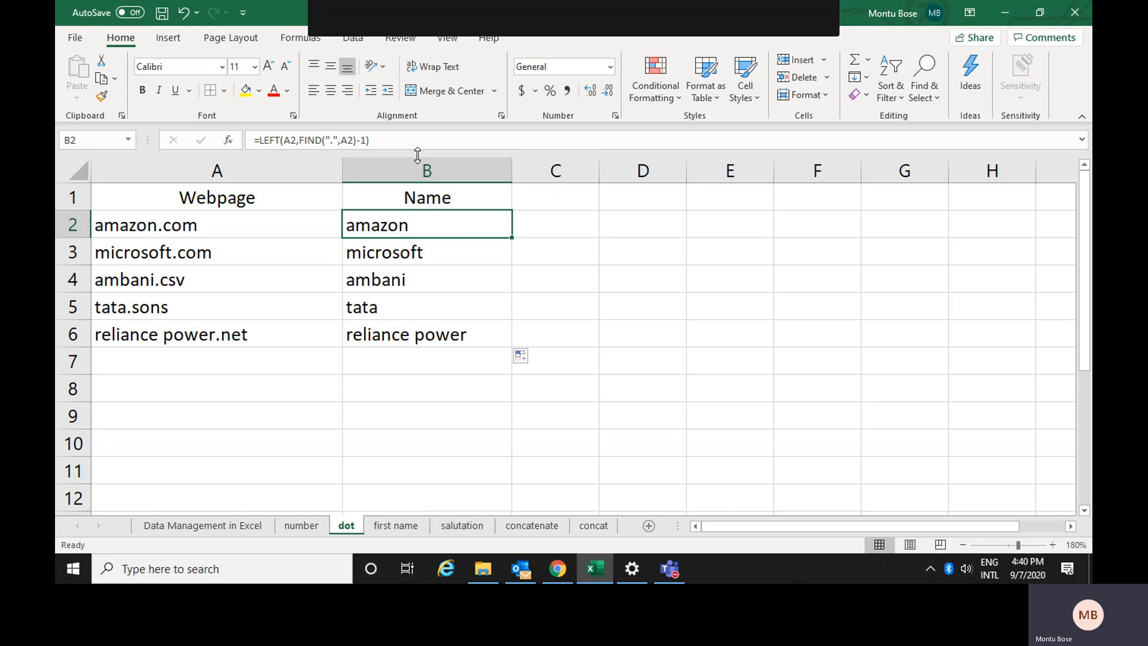
{"action": "left_click", "coordinate": [359, 140]}
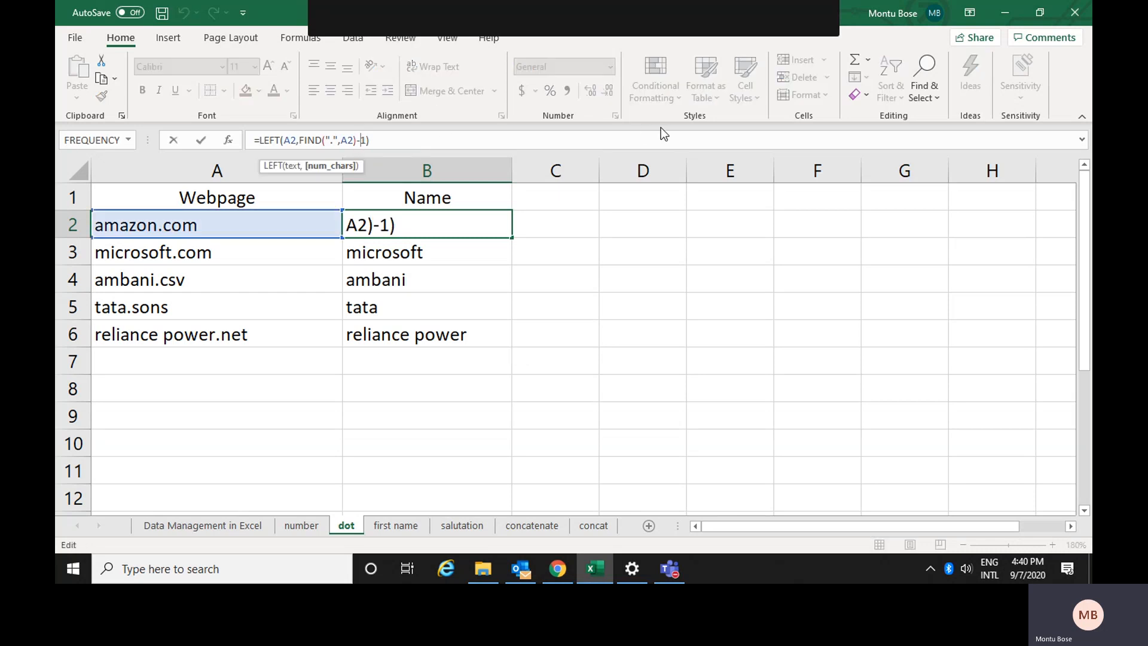
{"action": "key", "text": "Delete"}
{"action": "key", "text": "BackSpace"}
{"action": "key", "text": "Return"}
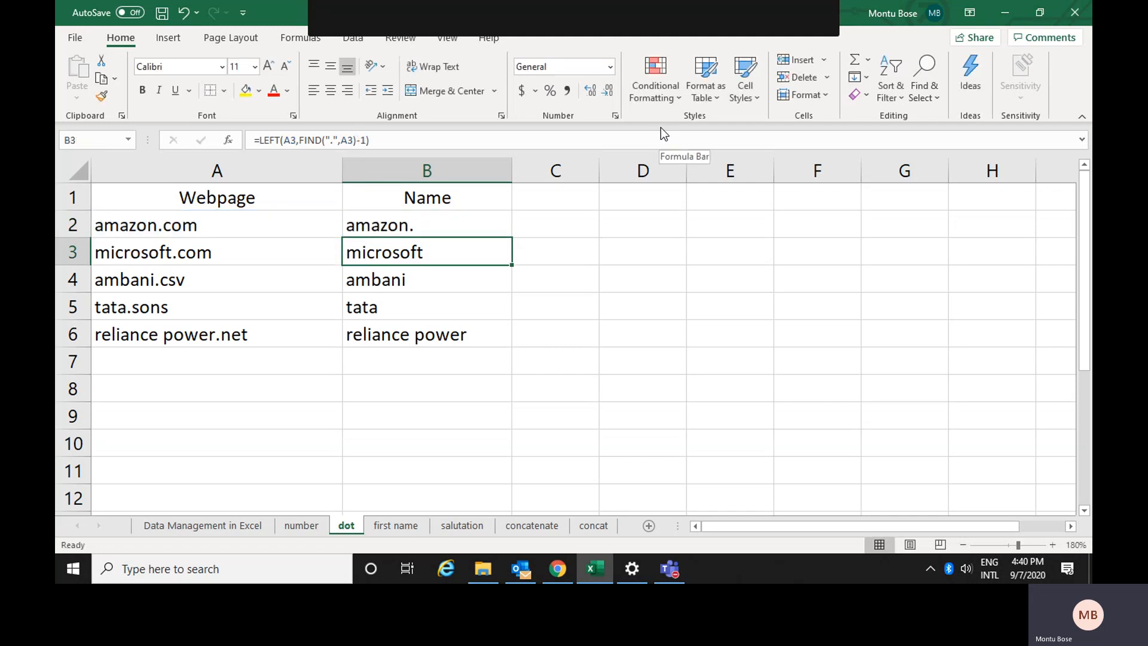
{"action": "left_click", "coordinate": [426, 229]}
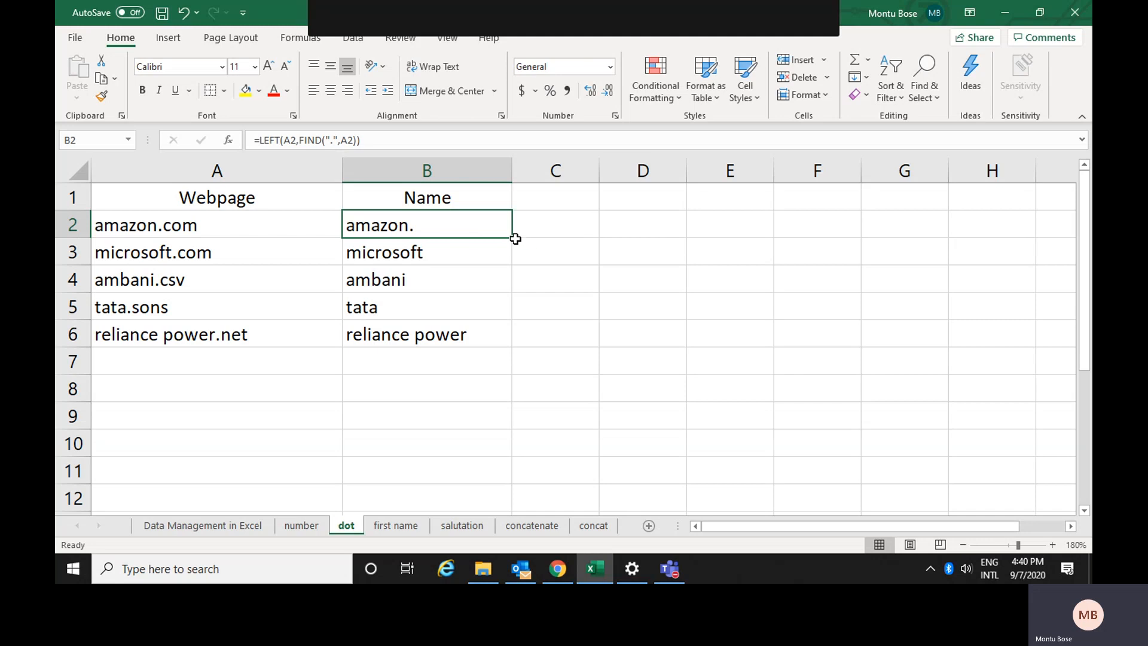
{"action": "left_click_drag", "start_coordinate": [514, 239], "coordinate": [513, 346]}
{"action": "left_click", "coordinate": [530, 273]}
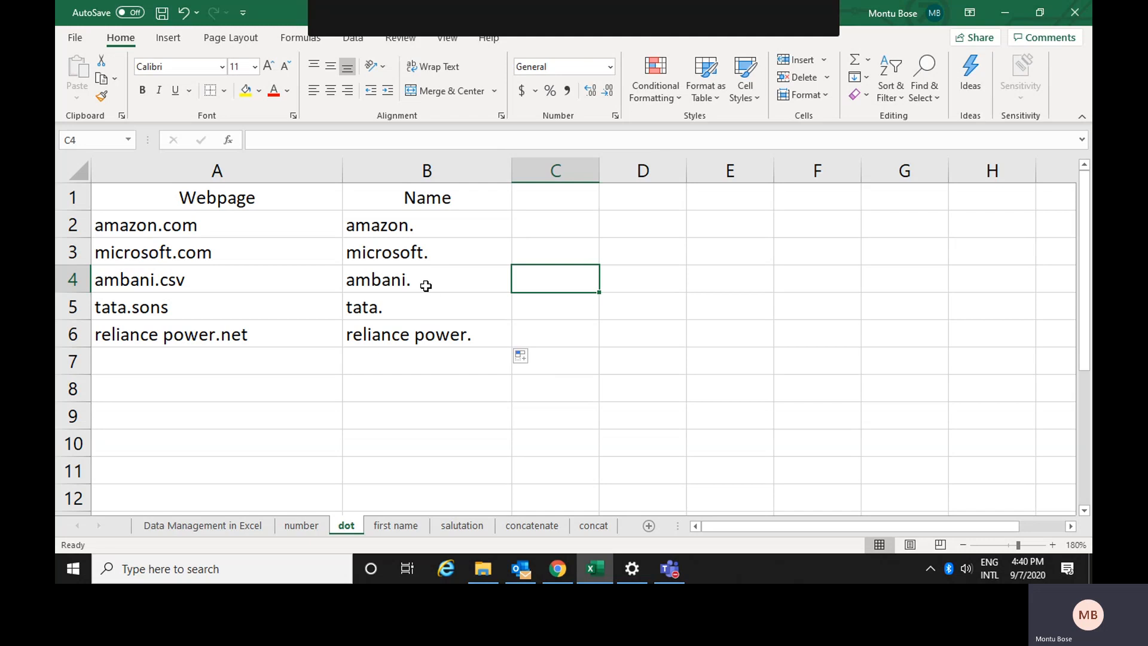
Step: Restore the -1 in B2 so the formula is =LEFT(A2,FIND(".",A2)-1), and fill it down to B6
{"action": "left_click", "coordinate": [410, 226]}
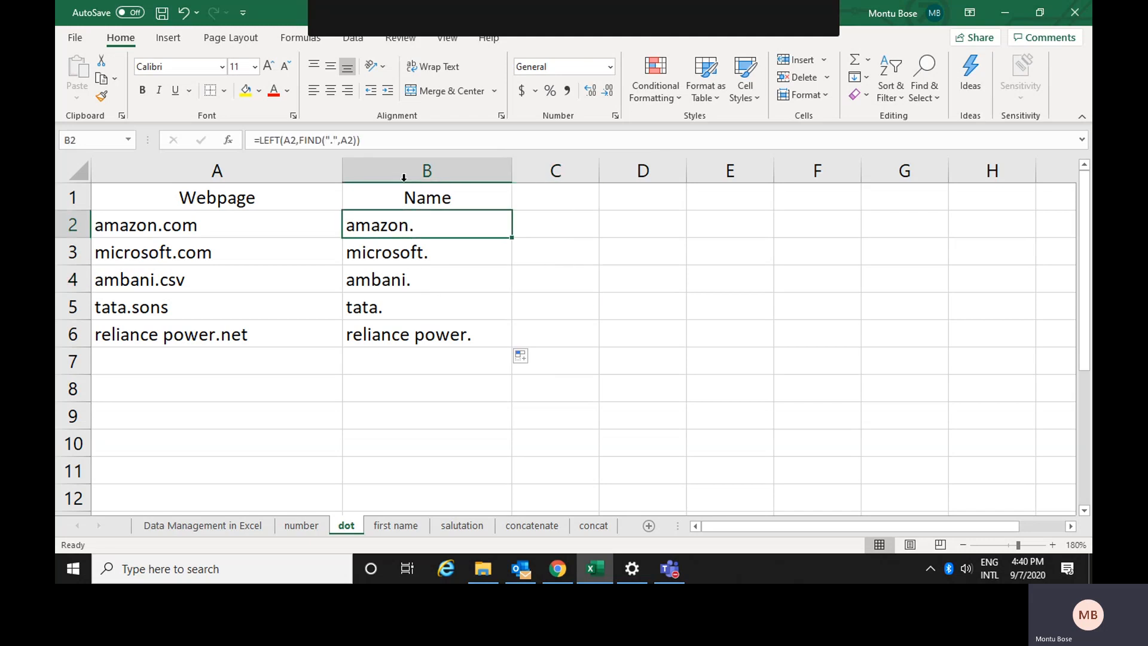
{"action": "left_click", "coordinate": [355, 141]}
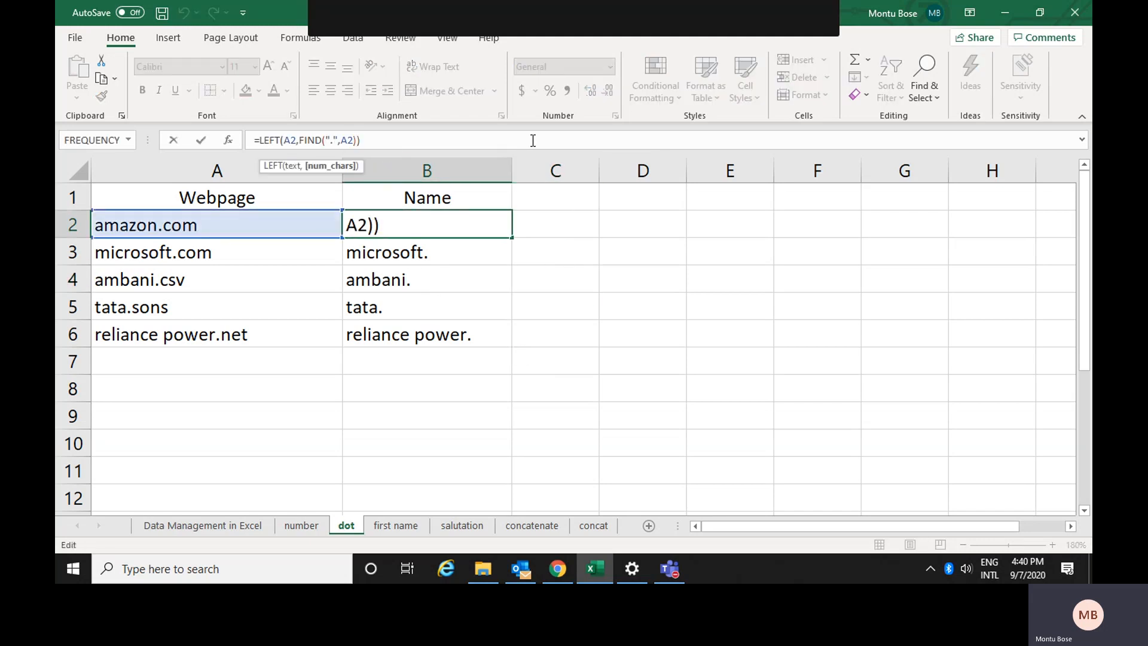
{"action": "type", "text": "-1"}
{"action": "key", "text": "Return"}
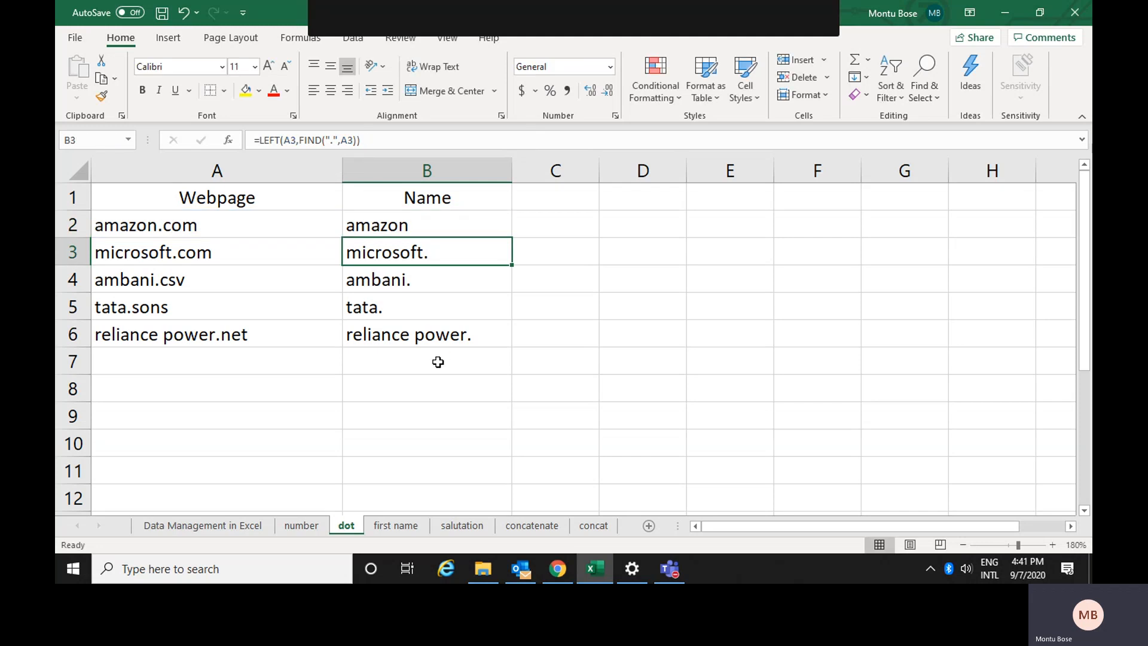
{"action": "left_click", "coordinate": [464, 216]}
{"action": "left_click_drag", "start_coordinate": [511, 237], "coordinate": [515, 347]}
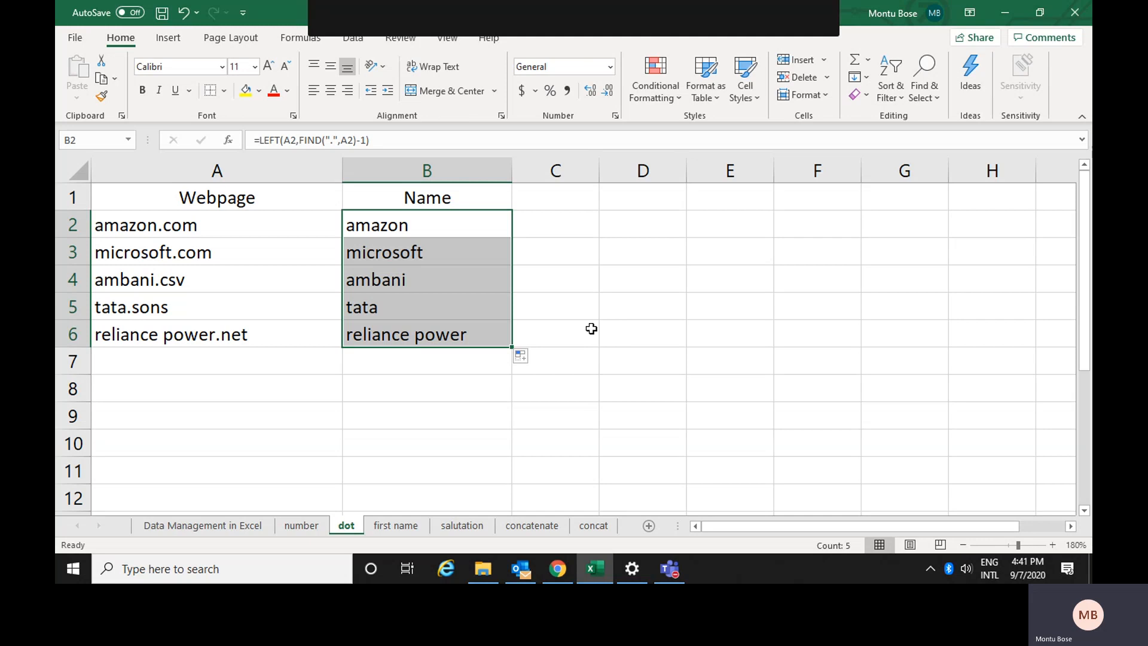
{"action": "left_click", "coordinate": [591, 328]}
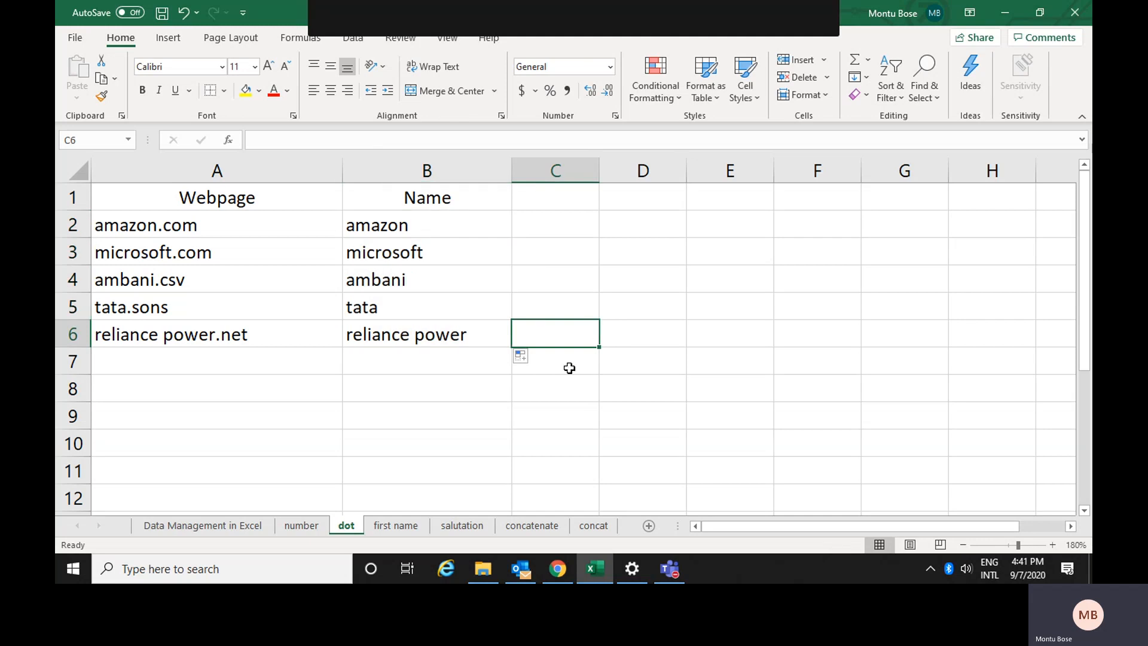
Step: On the first name sheet, extract the first names with =LEFT(A2,FIND(" ",A2)-1) in B2 and fill it down to B11
{"action": "left_click", "coordinate": [392, 526]}
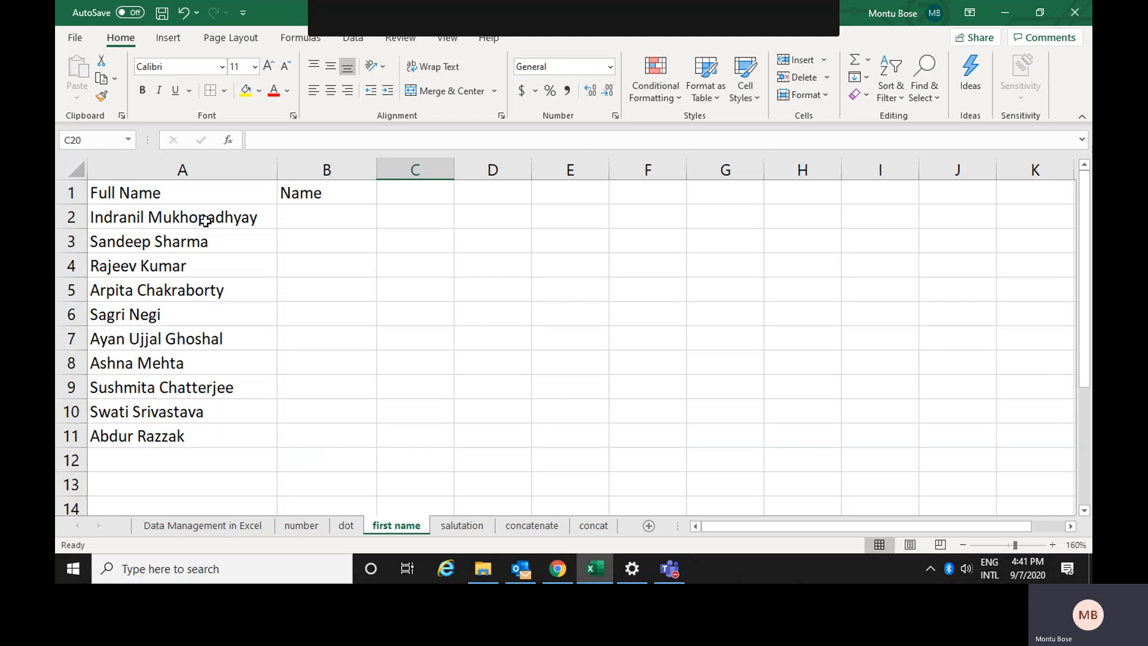
{"action": "left_click", "coordinate": [319, 217]}
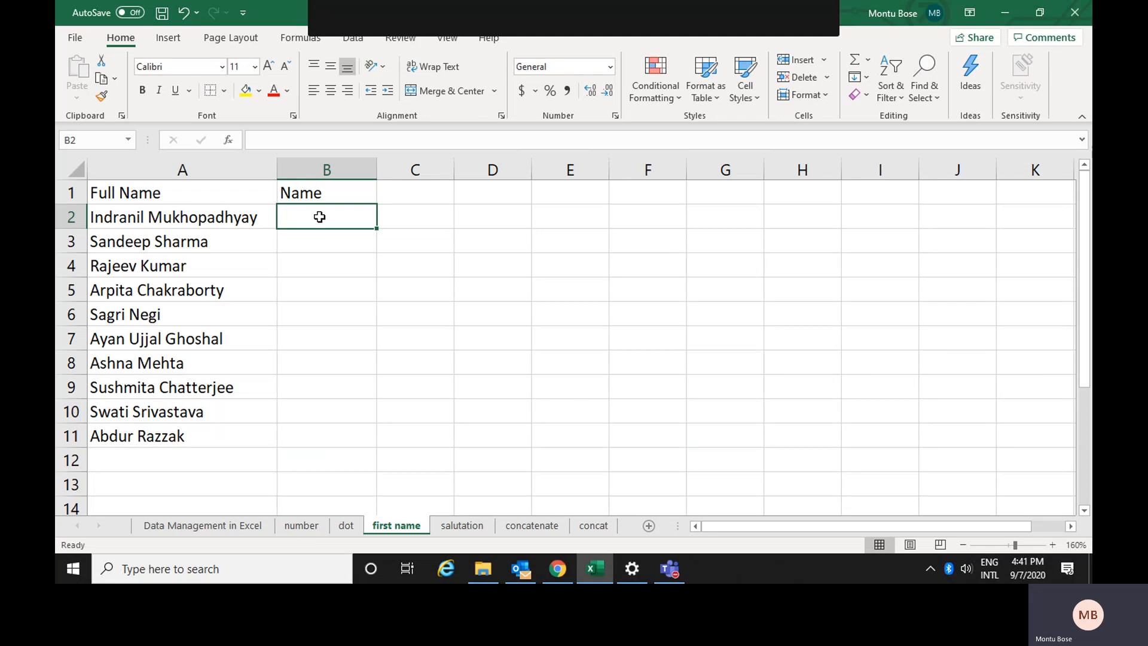
{"action": "type", "text": "="}
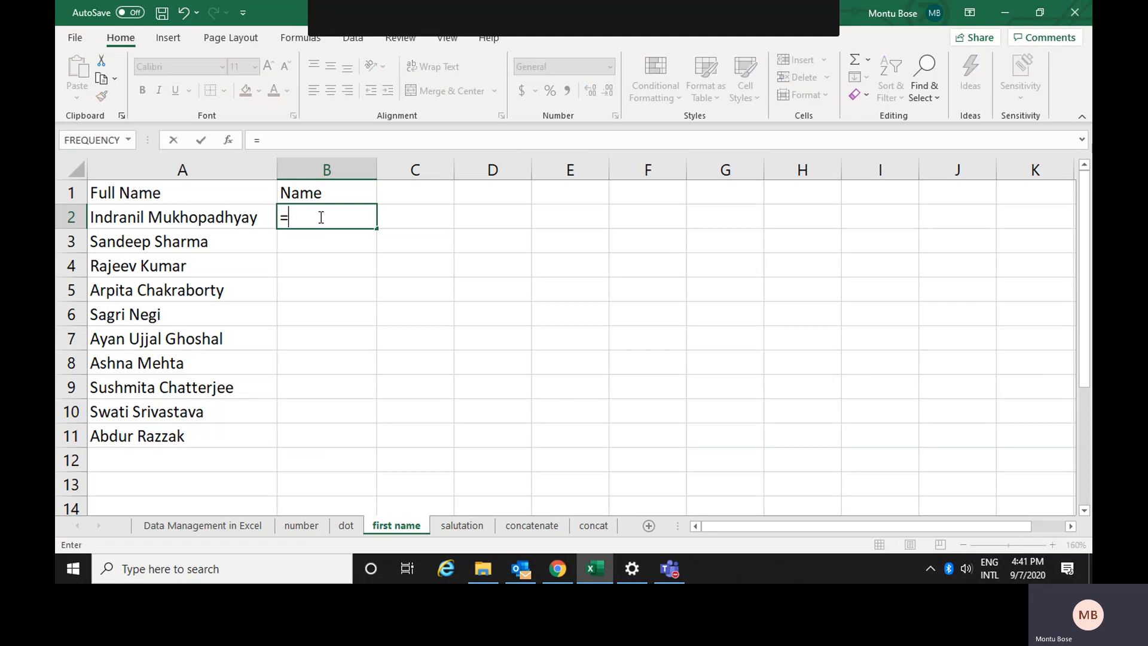
{"action": "type", "text": "left"}
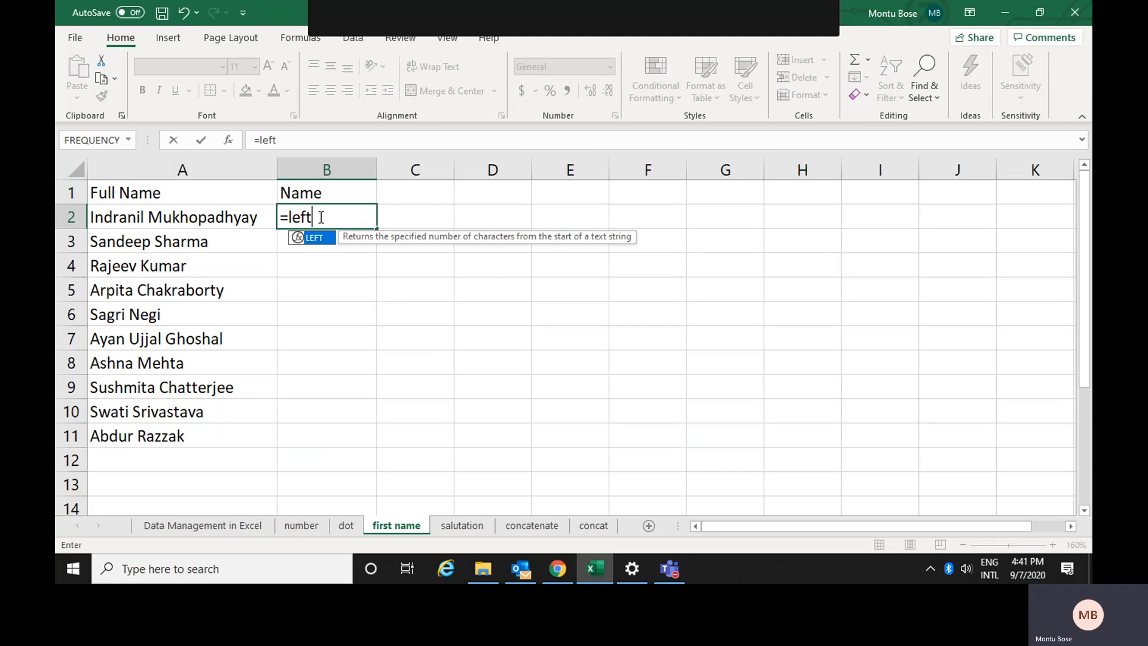
{"action": "type", "text": "("}
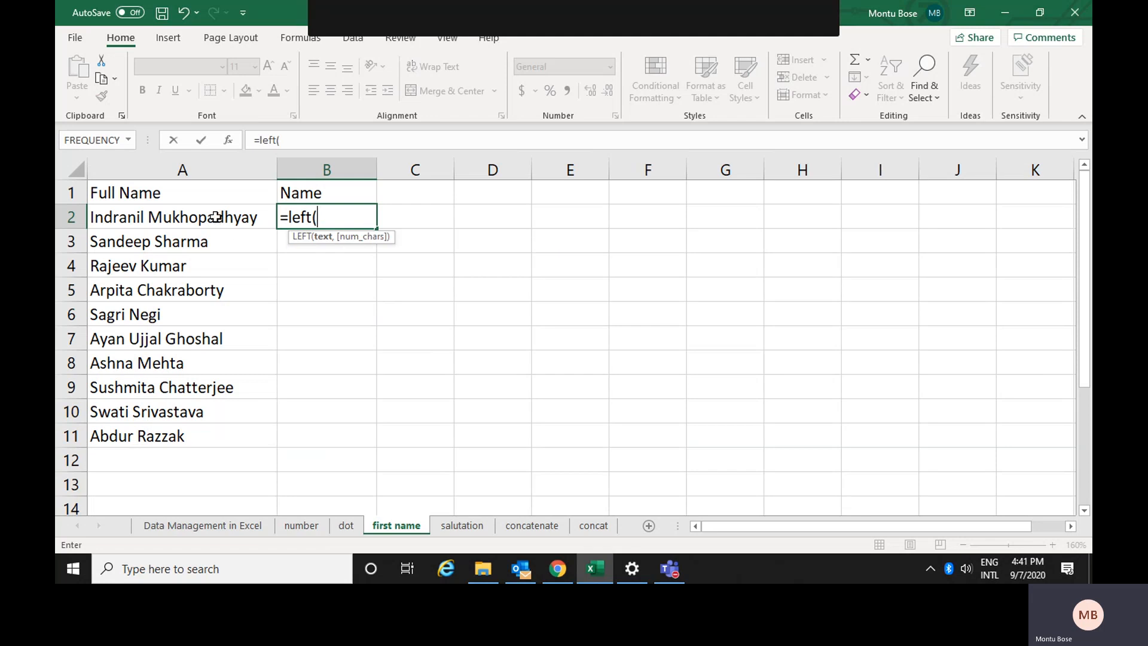
{"action": "left_click", "coordinate": [216, 217]}
{"action": "type", "text": ",find"}
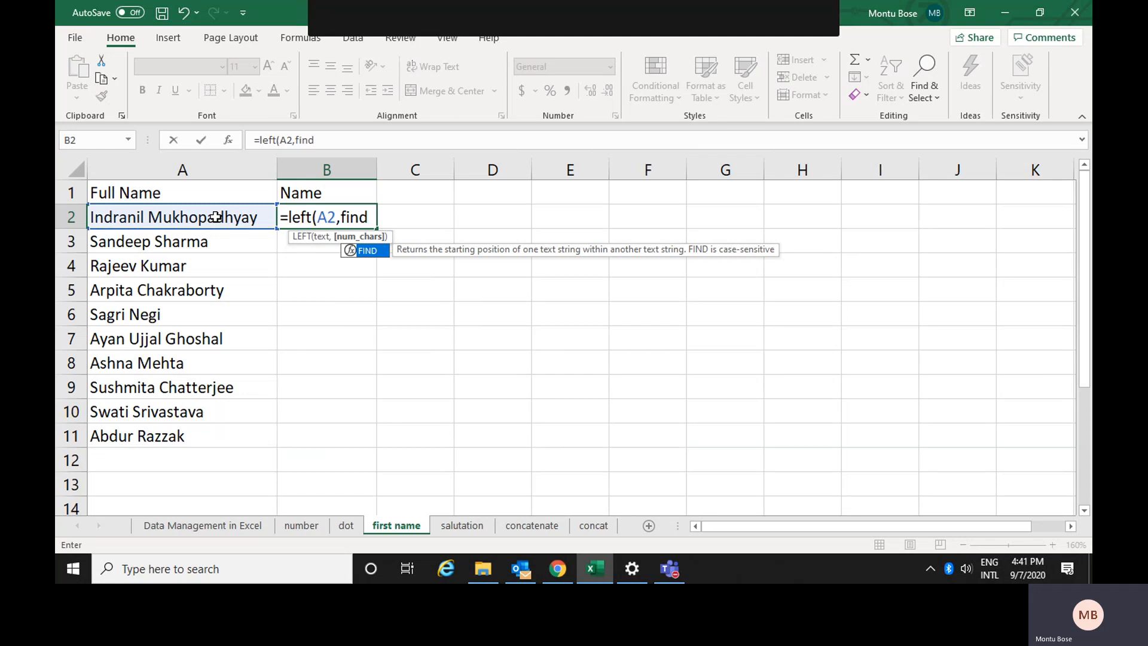
{"action": "type", "text": "("}
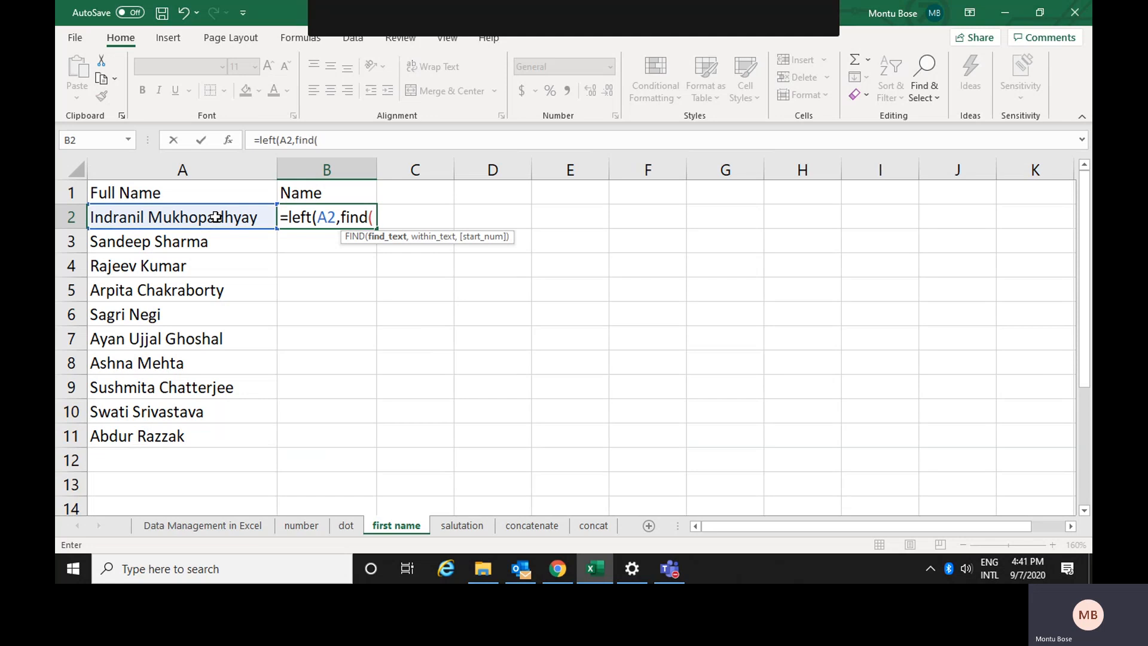
{"action": "type", "text": "\" \""}
{"action": "type", "text": ","}
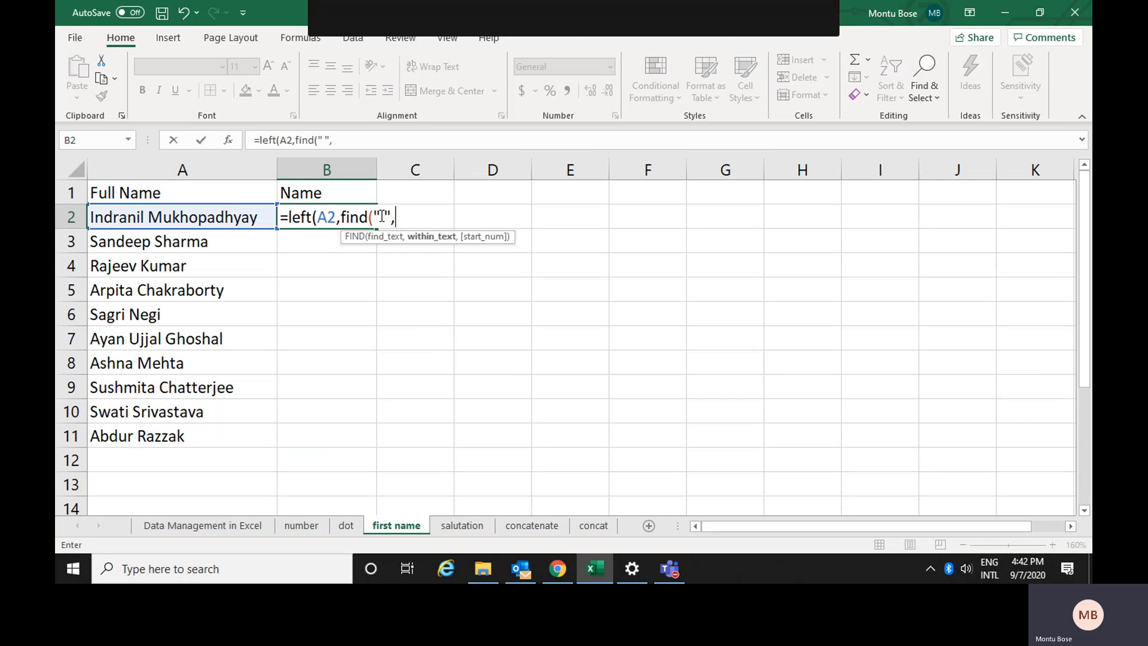
{"action": "left_click", "coordinate": [231, 219]}
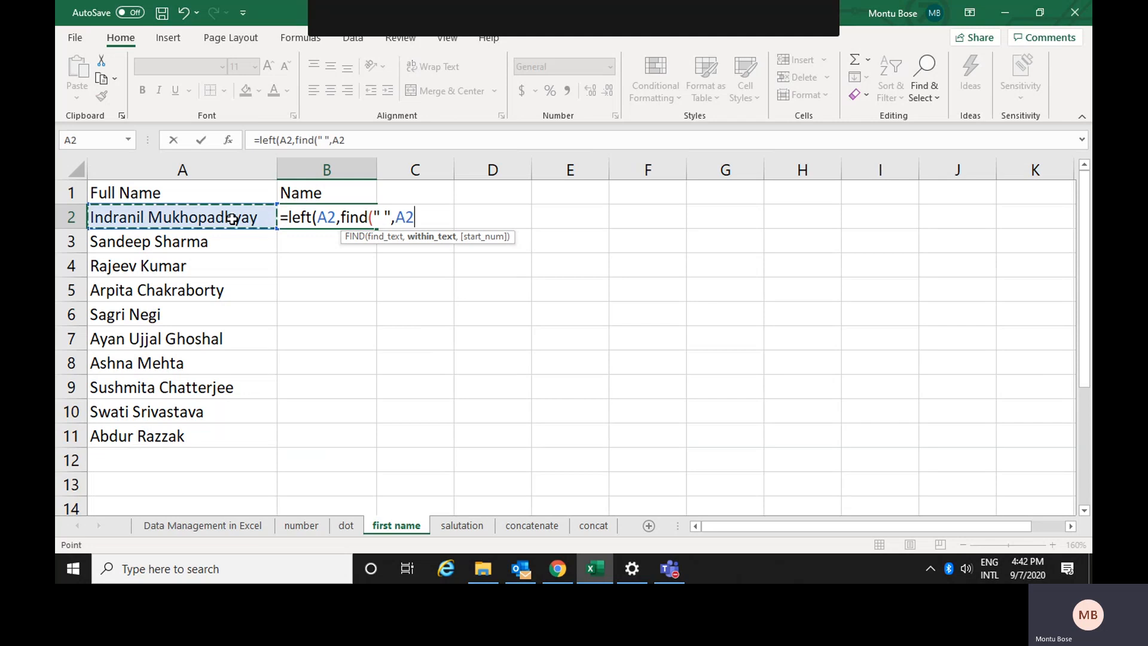
{"action": "type", "text": ")"}
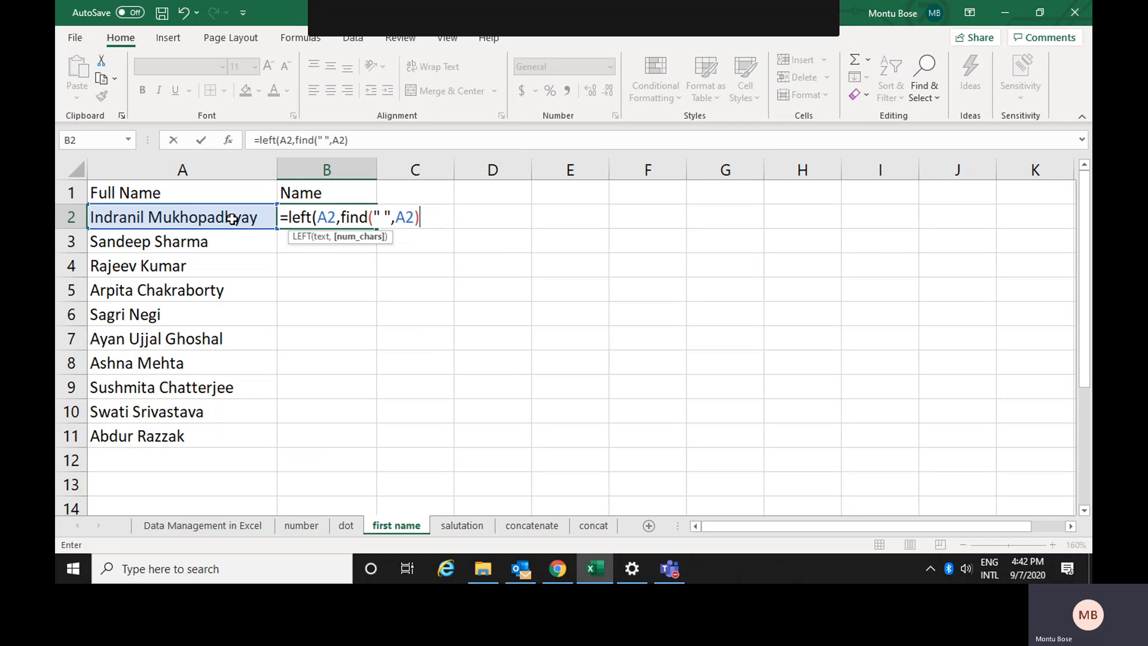
{"action": "type", "text": "-1)"}
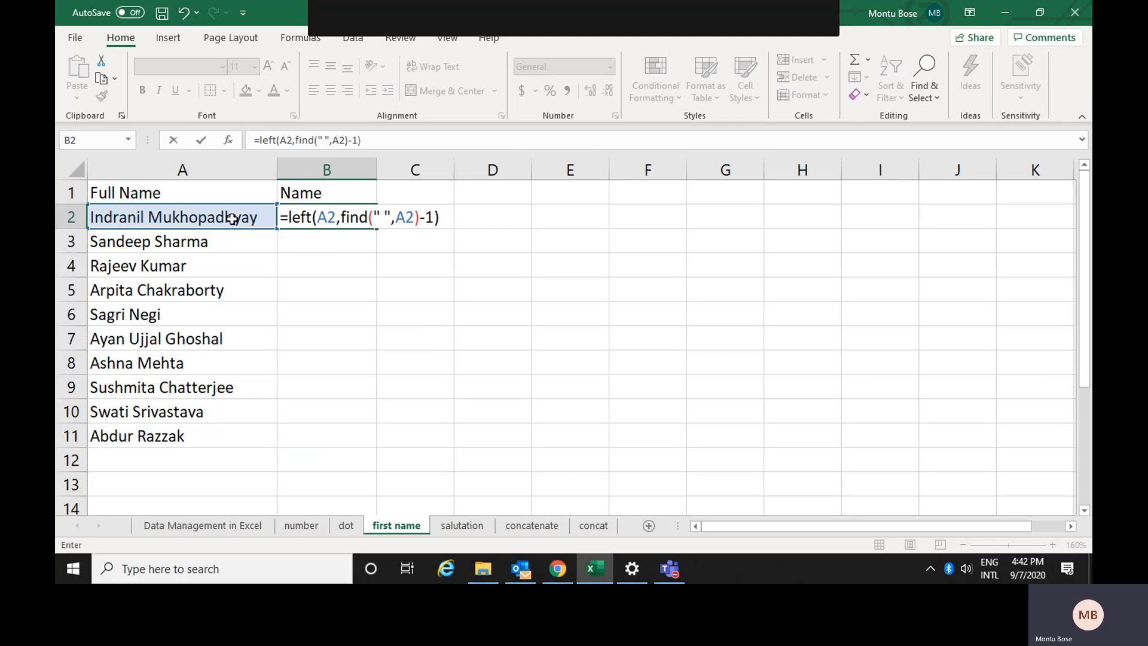
{"action": "key", "text": "Return"}
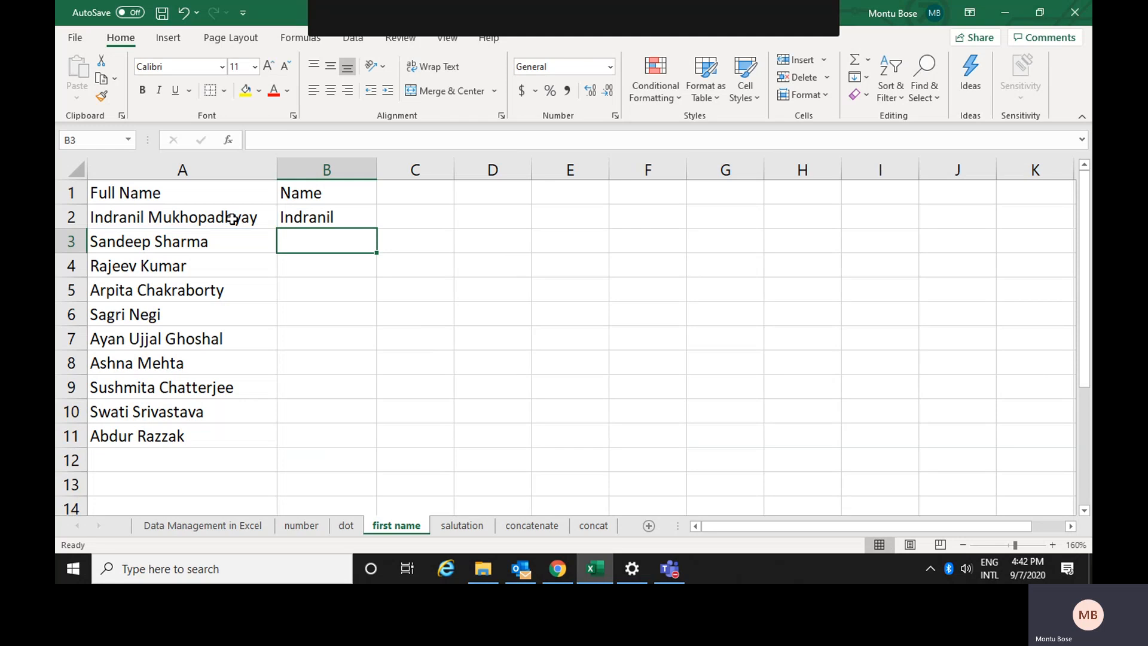
{"action": "left_click", "coordinate": [343, 218]}
{"action": "left_click_drag", "start_coordinate": [376, 228], "coordinate": [376, 442]}
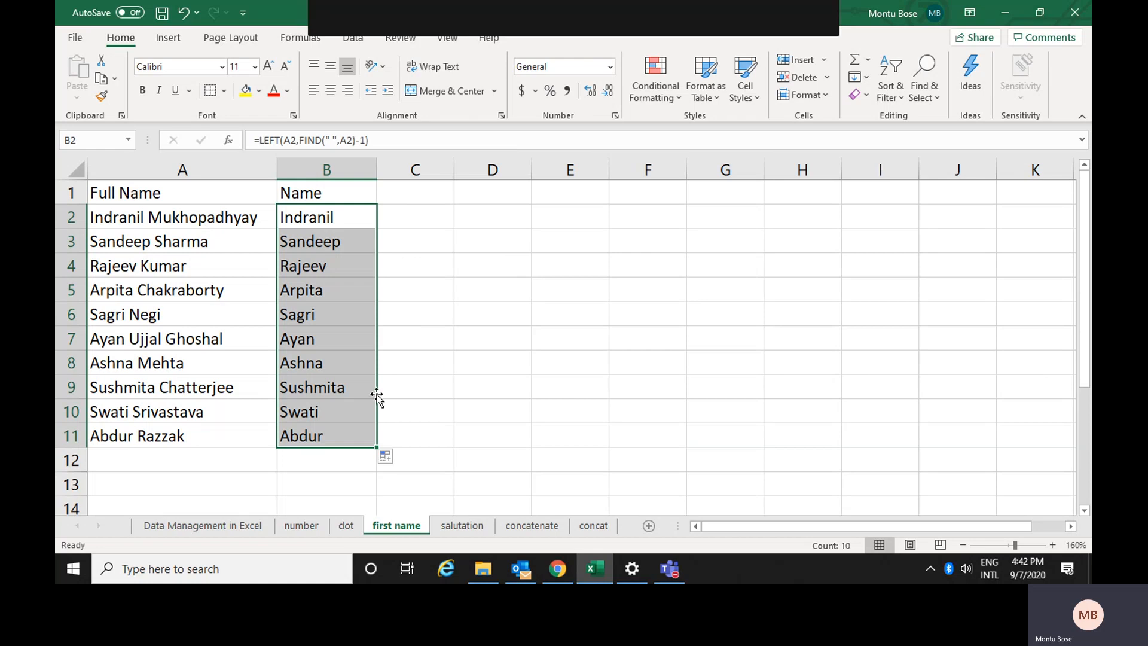
Step: On the salutation sheet, strip the salutations with =MID(A2,FIND(" ",A2)+1,30) in B2 and fill it down to B11
{"action": "left_click", "coordinate": [465, 526]}
{"action": "left_click", "coordinate": [340, 220]}
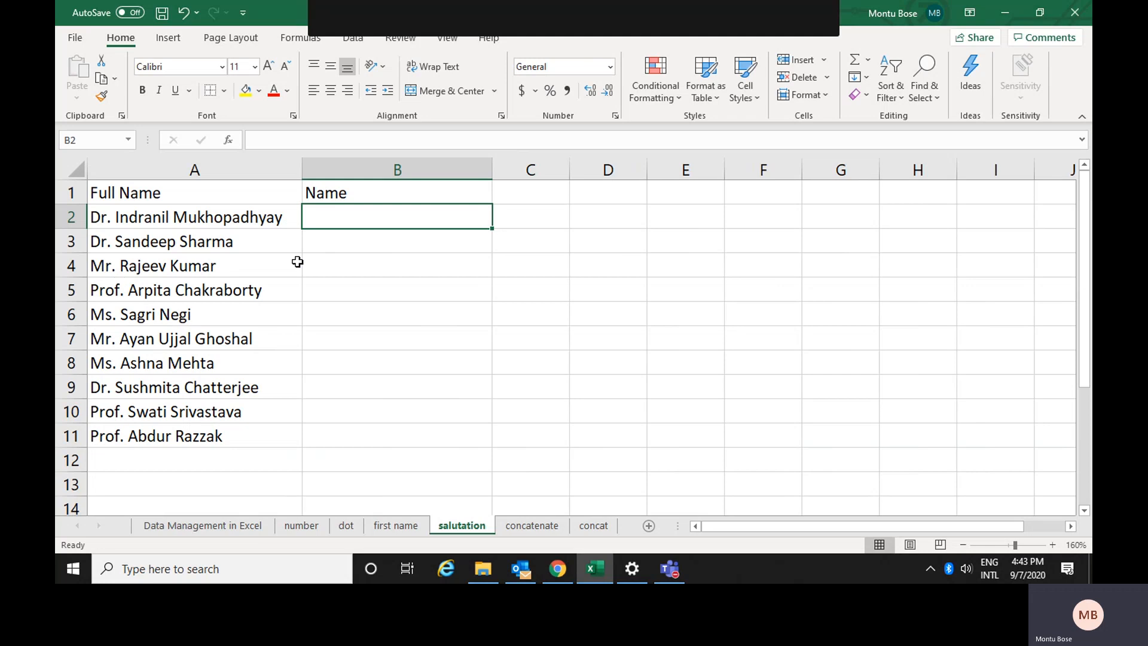
{"action": "type", "text": "="}
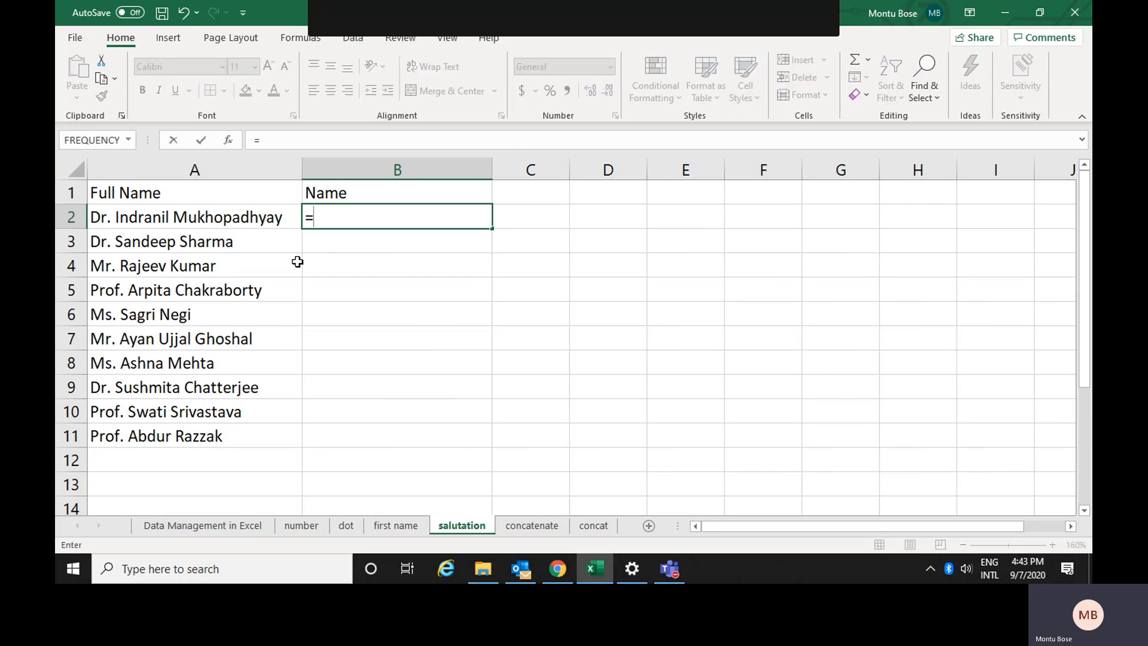
{"action": "type", "text": "mid"}
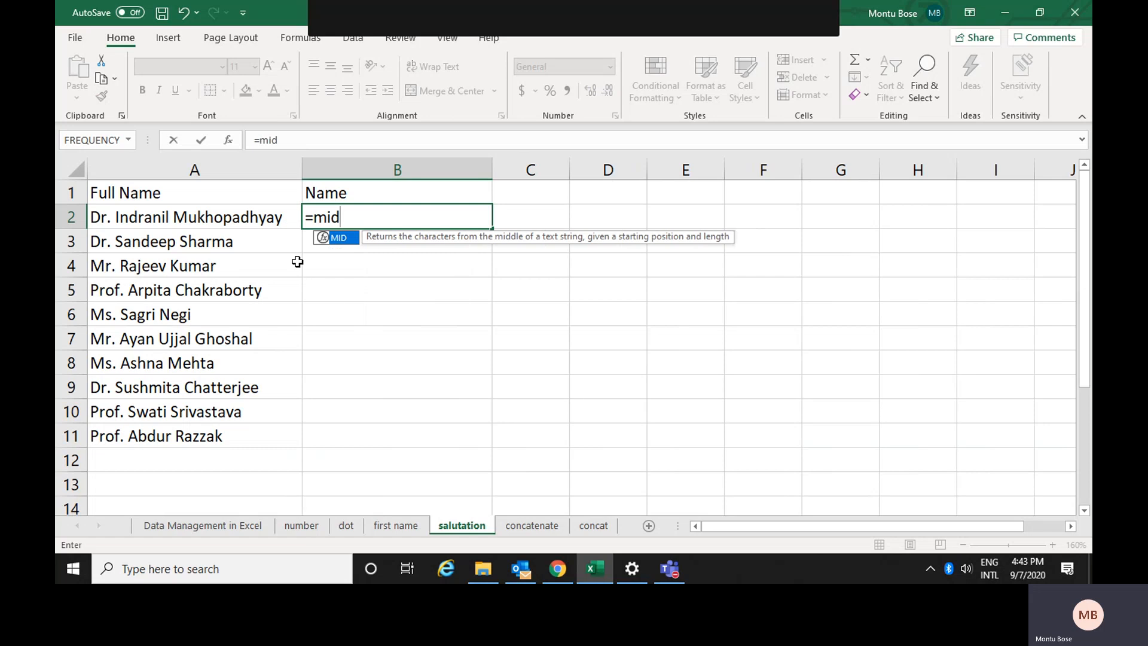
{"action": "type", "text": "("}
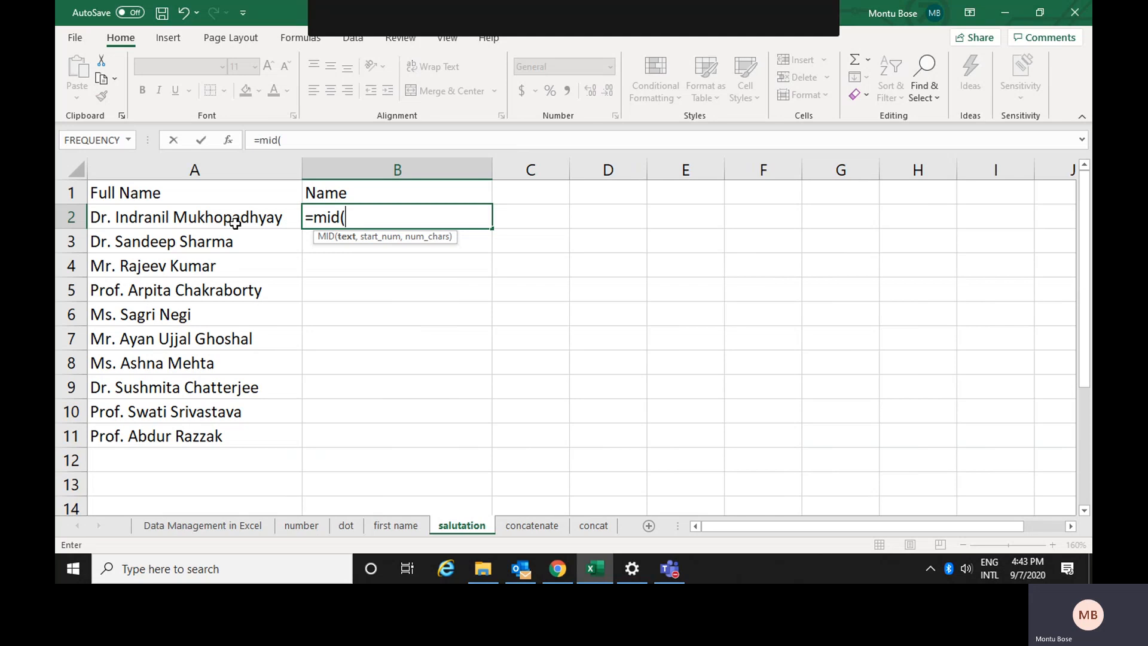
{"action": "left_click", "coordinate": [204, 219]}
{"action": "left_click", "coordinate": [204, 219]}
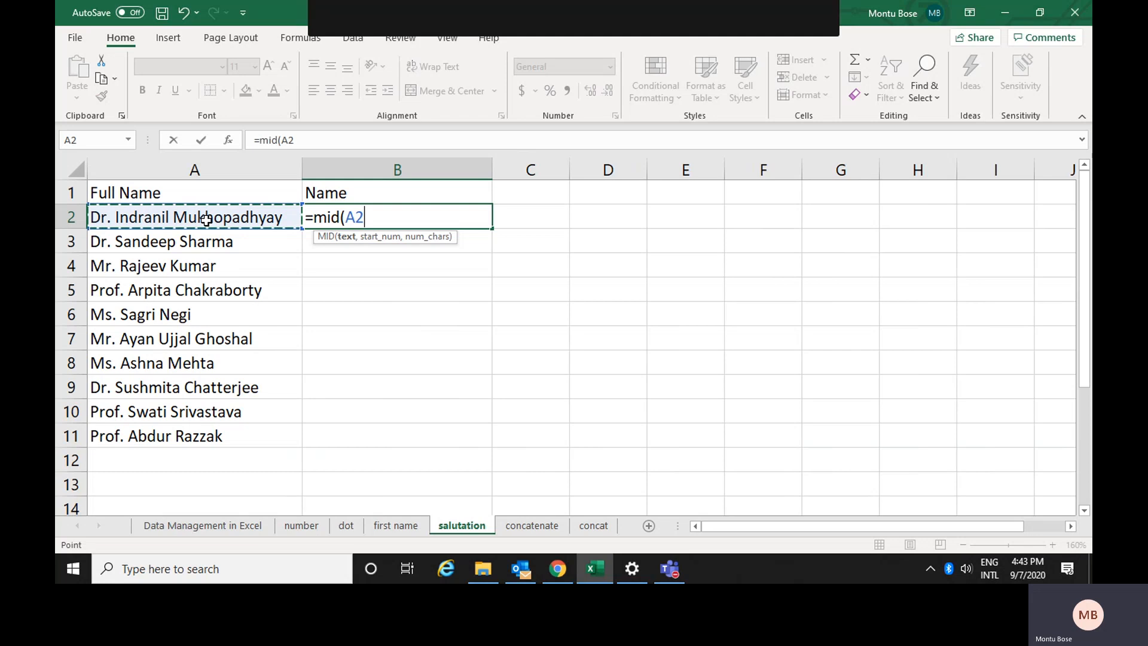
{"action": "type", "text": ",find"}
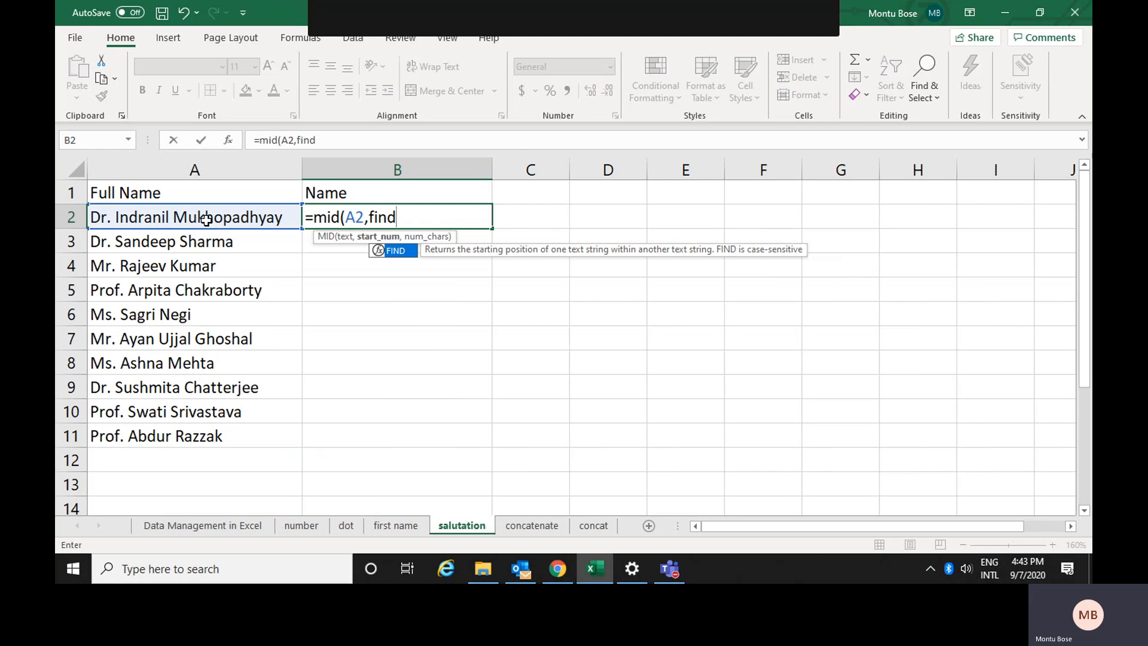
{"action": "type", "text": "("}
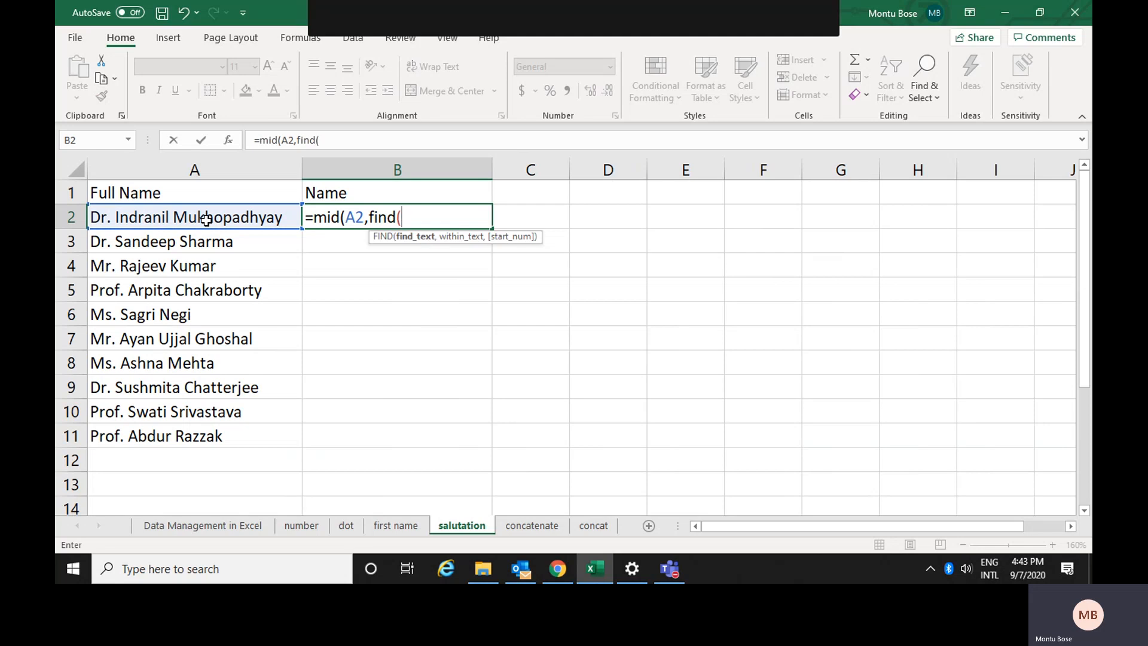
{"action": "type", "text": "\" \","}
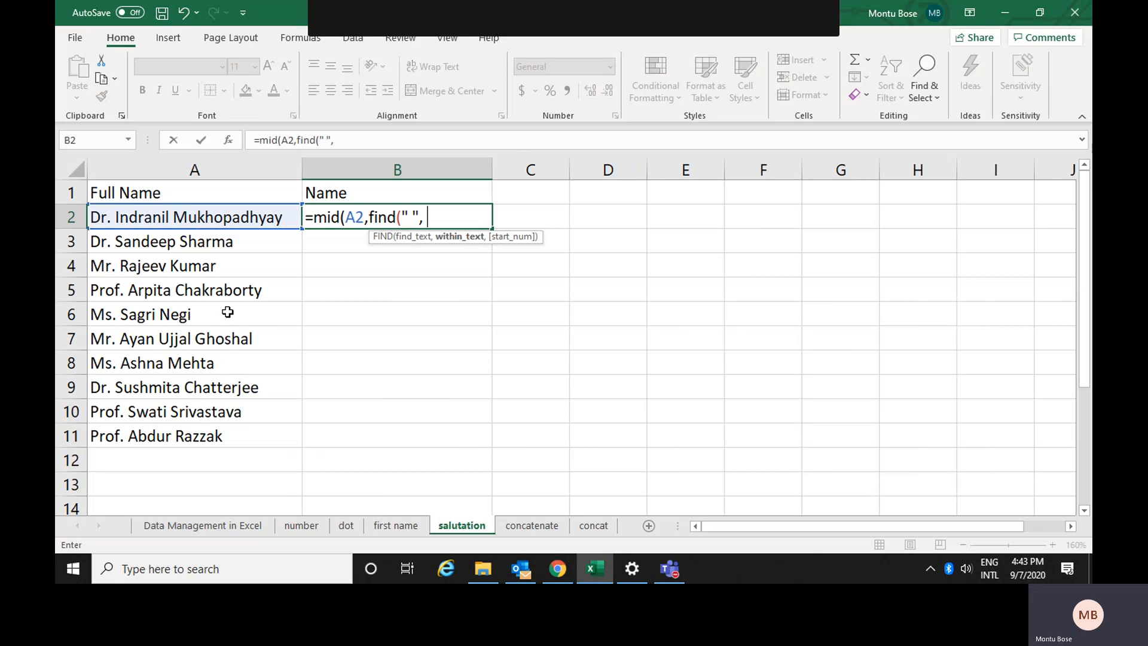
{"action": "left_click", "coordinate": [194, 219]}
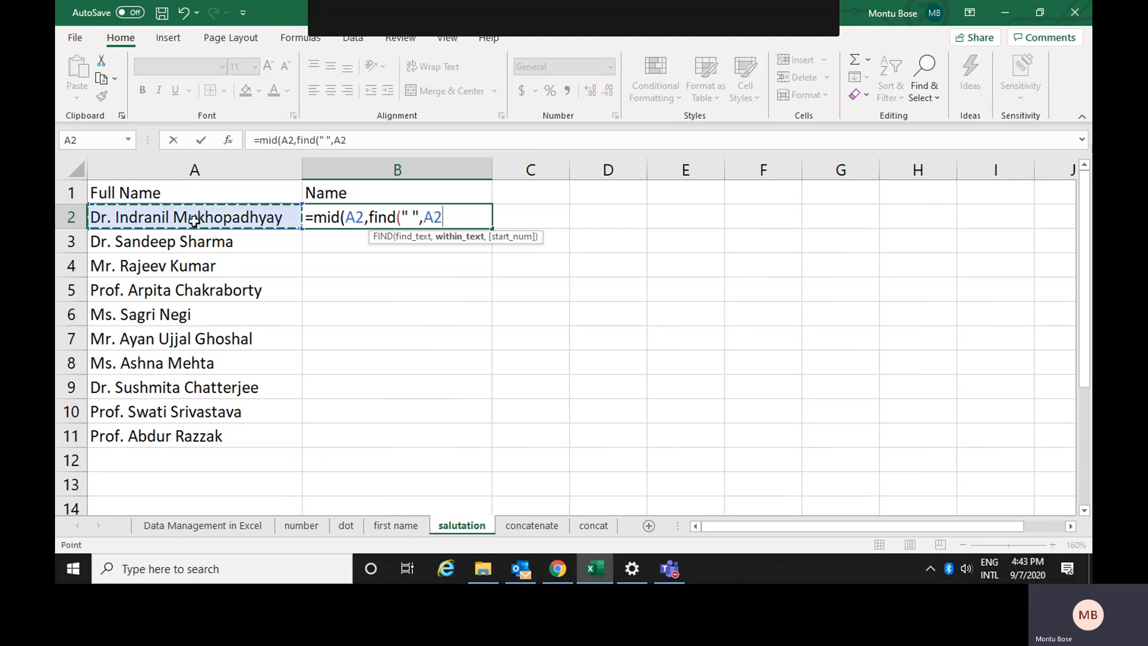
{"action": "type", "text": ")"}
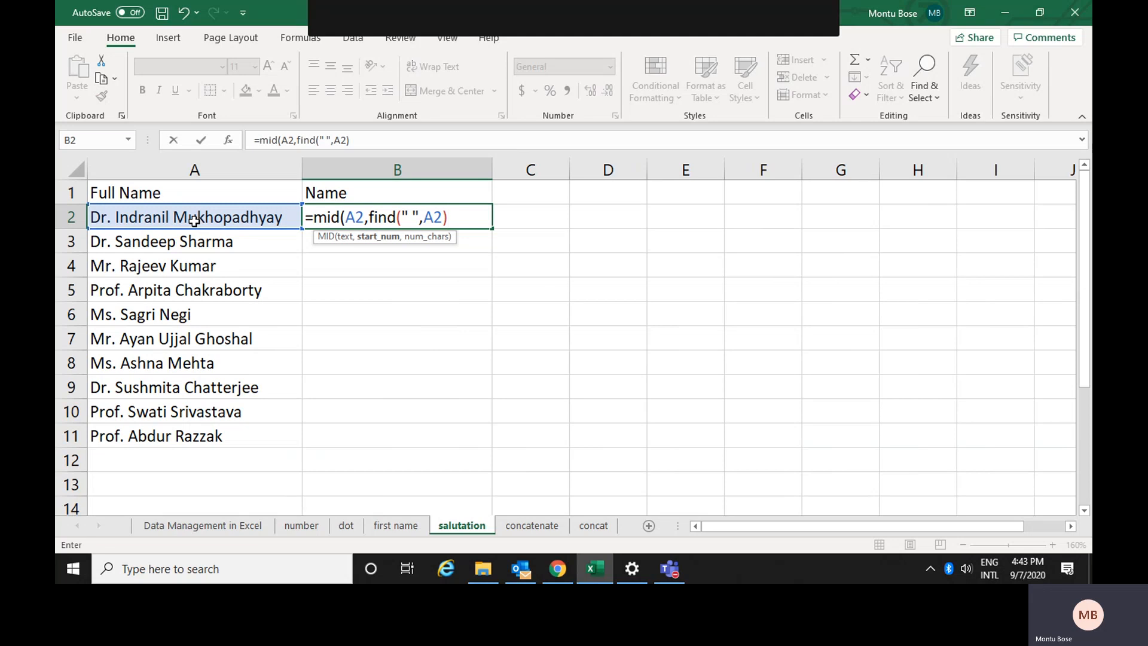
{"action": "type", "text": "+1,"}
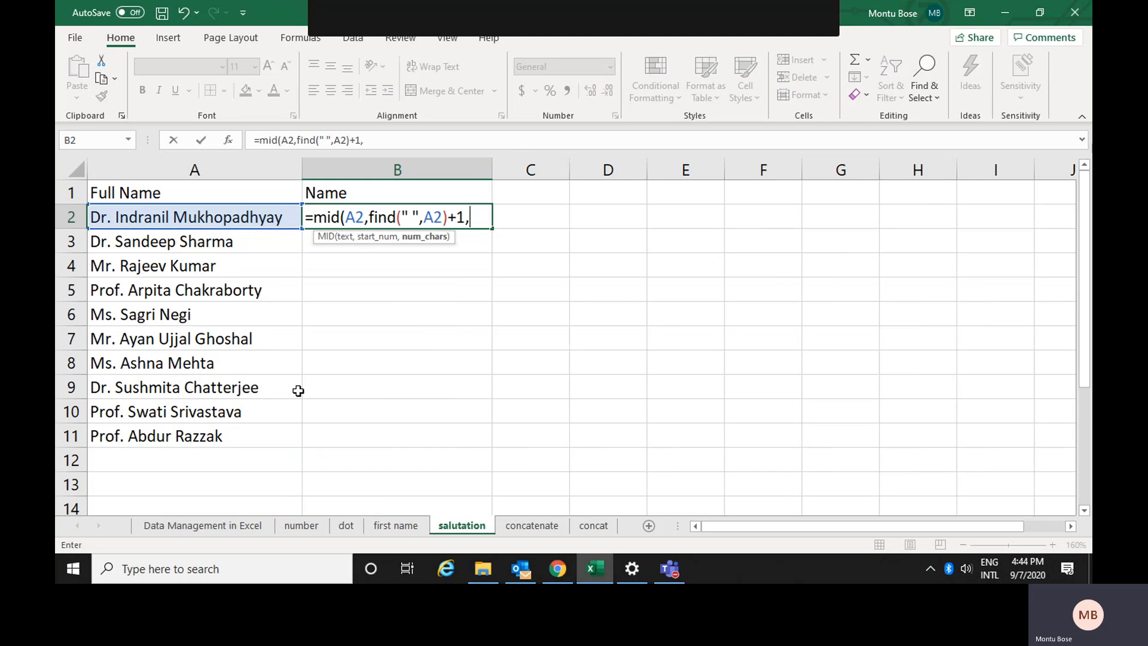
{"action": "type", "text": "30)"}
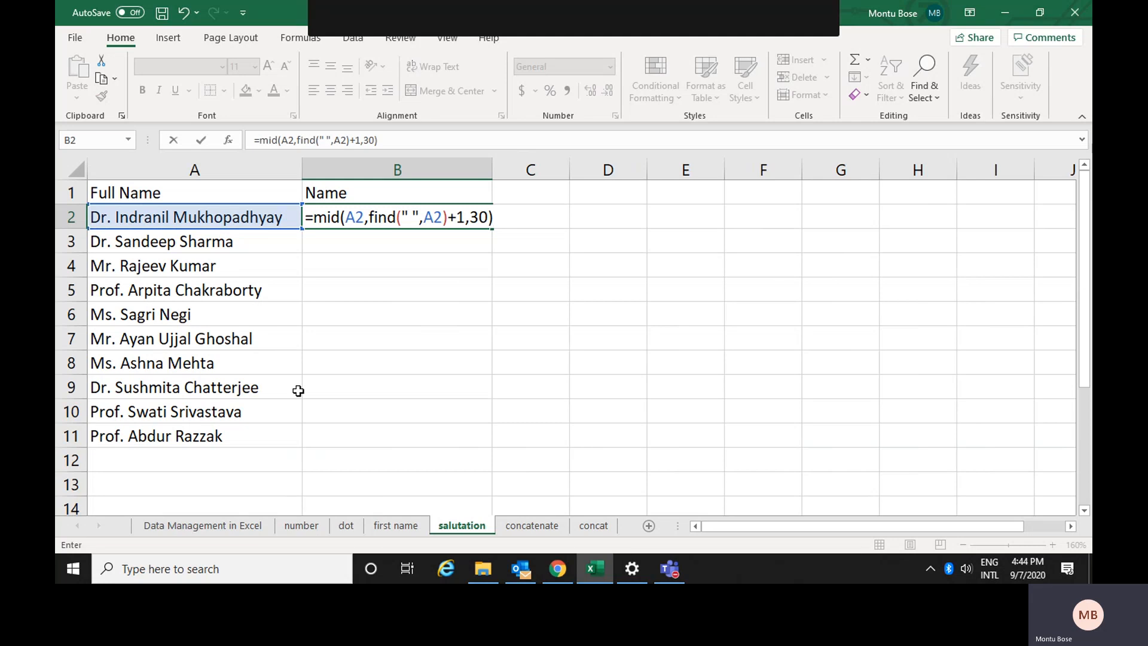
{"action": "key", "text": "Return"}
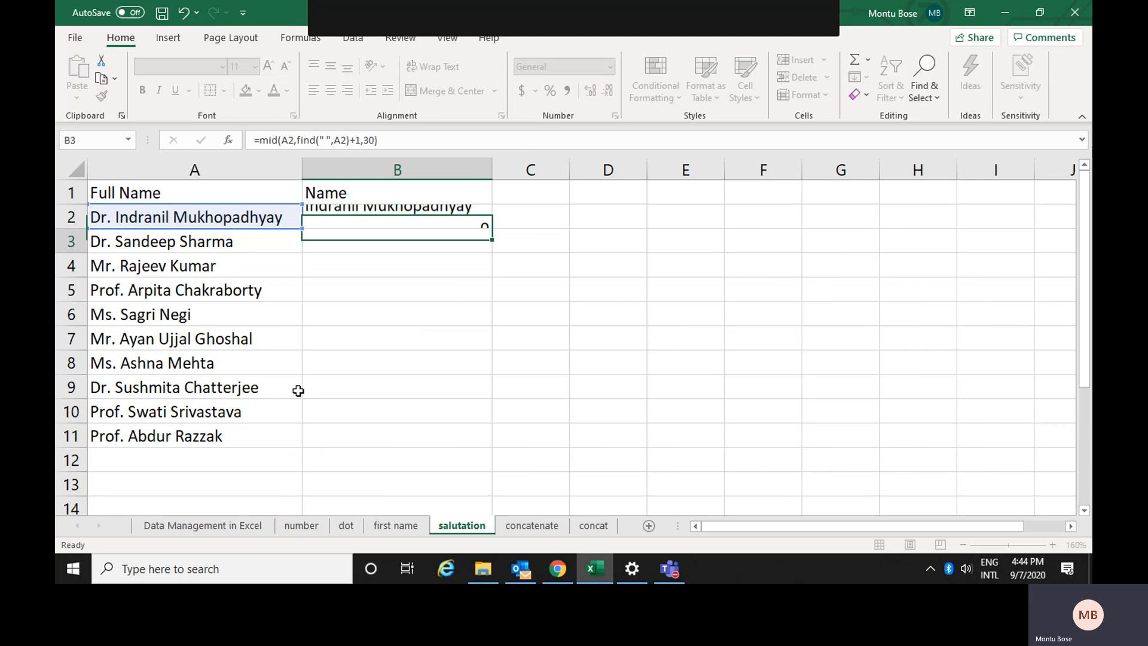
{"action": "left_click", "coordinate": [366, 217]}
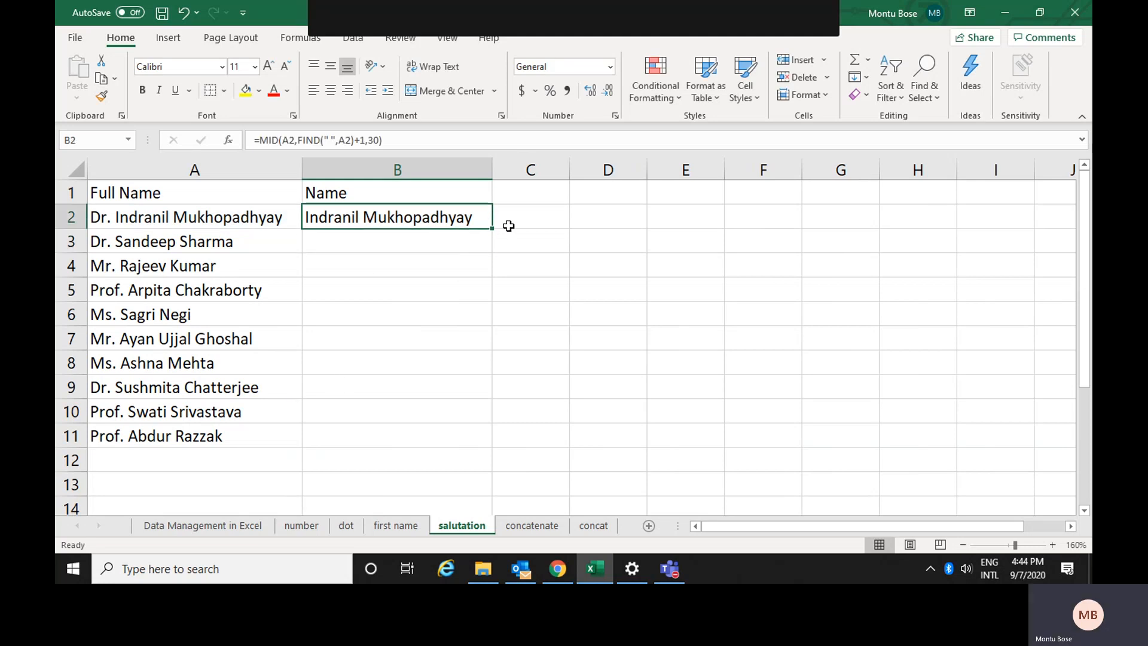
{"action": "left_click_drag", "start_coordinate": [492, 228], "coordinate": [486, 443]}
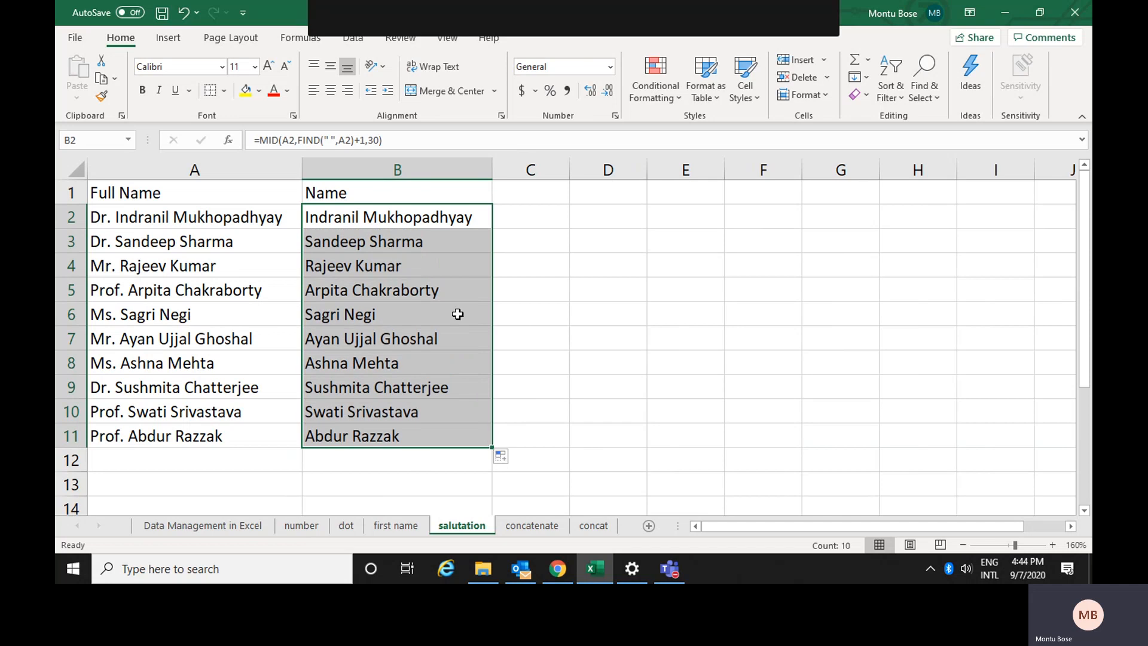
Step: Reduce the character count in the B2 MID formula to 3, making it =MID(A2,FIND(" ",A2)+1,3)
{"action": "left_click", "coordinate": [447, 218]}
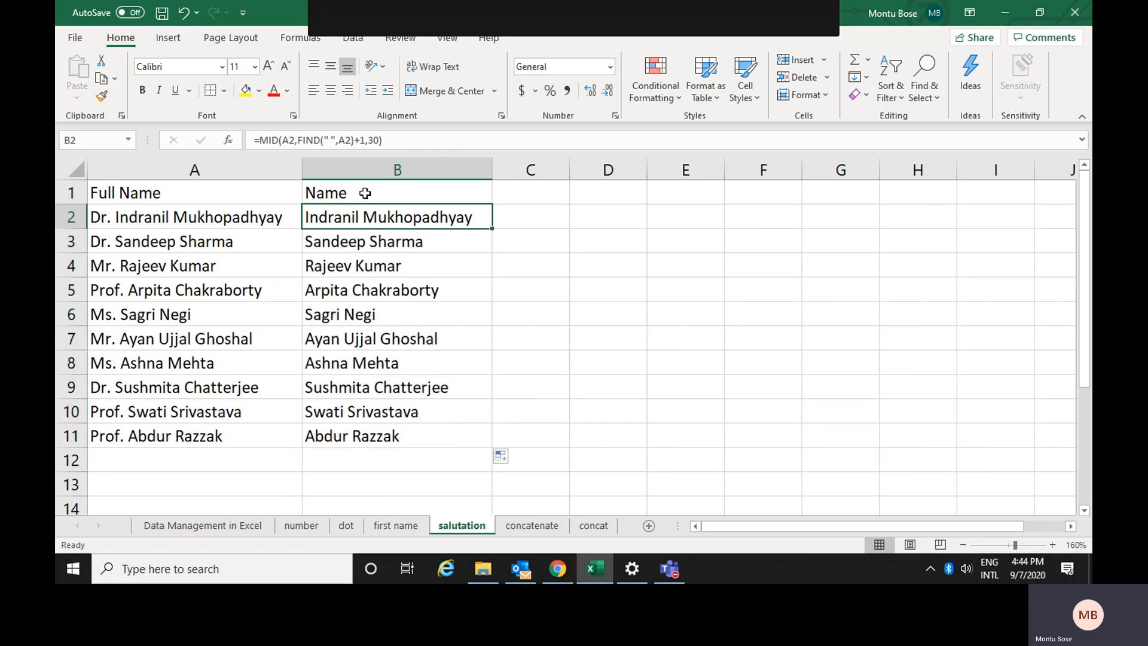
{"action": "left_click", "coordinate": [380, 140]}
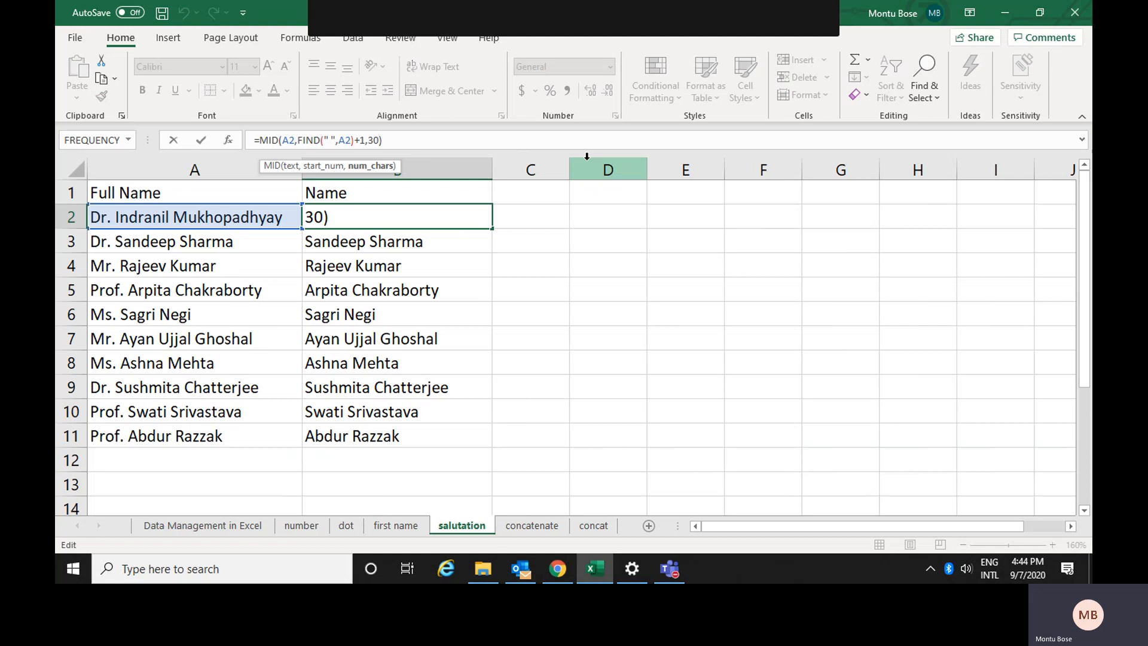
{"action": "key", "text": "BackSpace"}
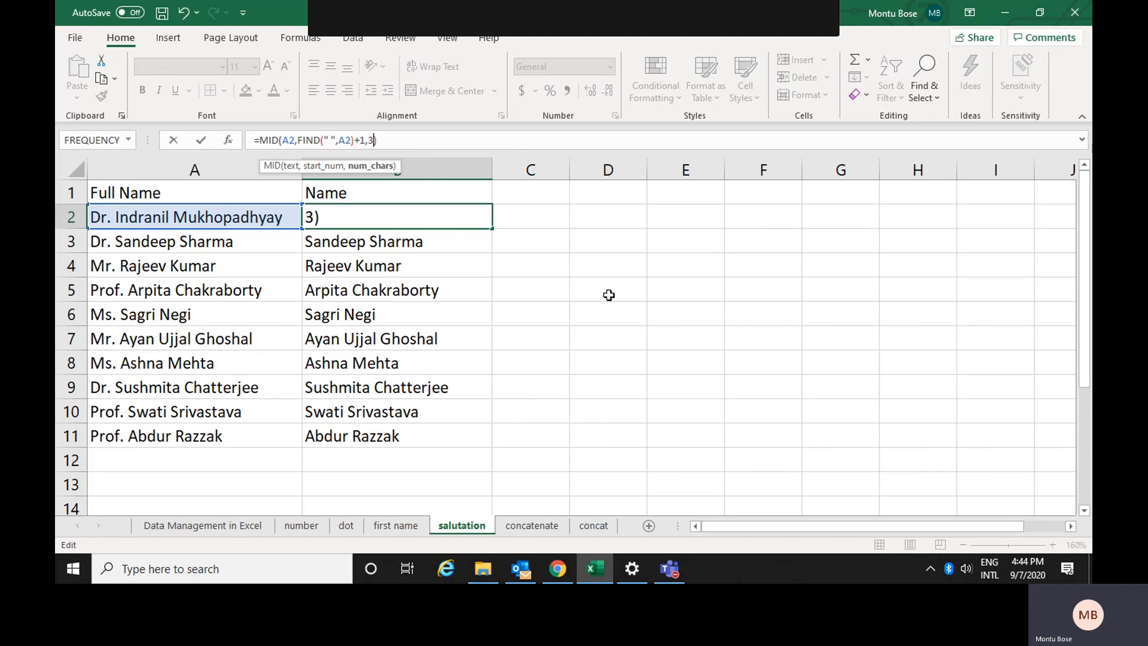
{"action": "key", "text": "Return"}
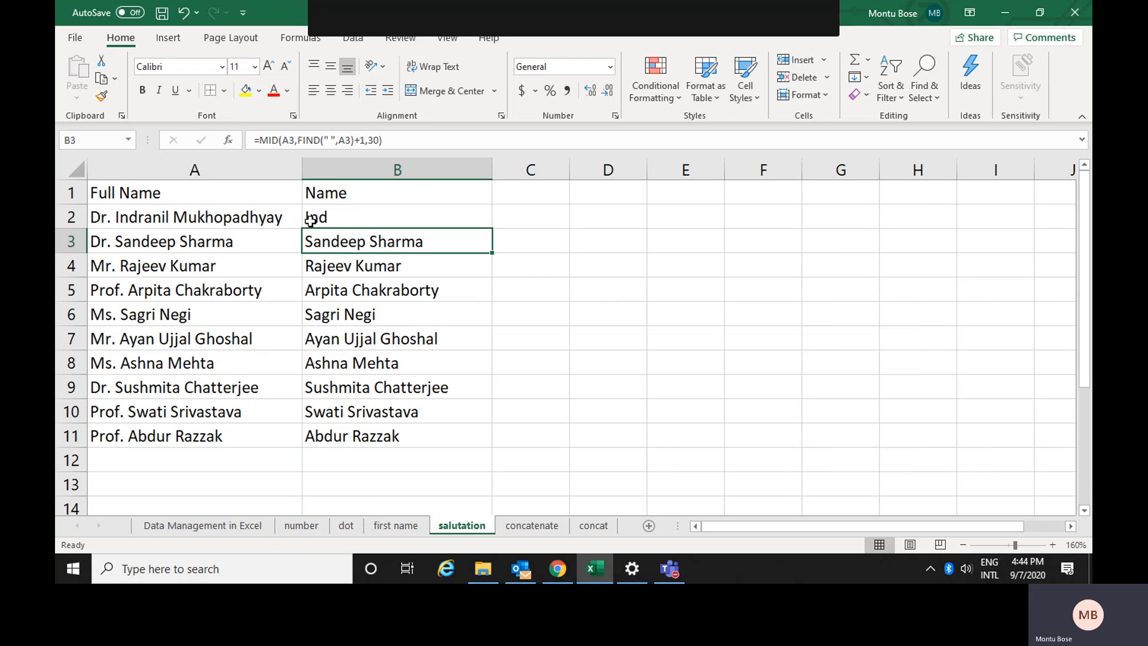
Step: Set the character count in the B2 MID formula to 300 and fill the formula down to B11
{"action": "left_click", "coordinate": [314, 218]}
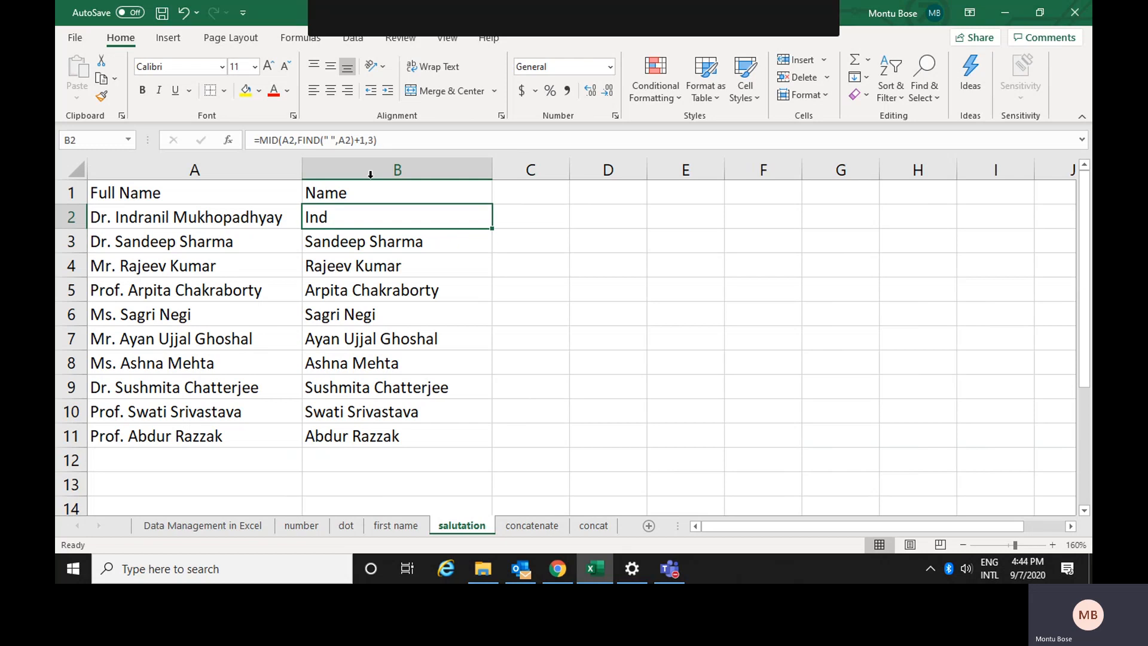
{"action": "left_click", "coordinate": [374, 140]}
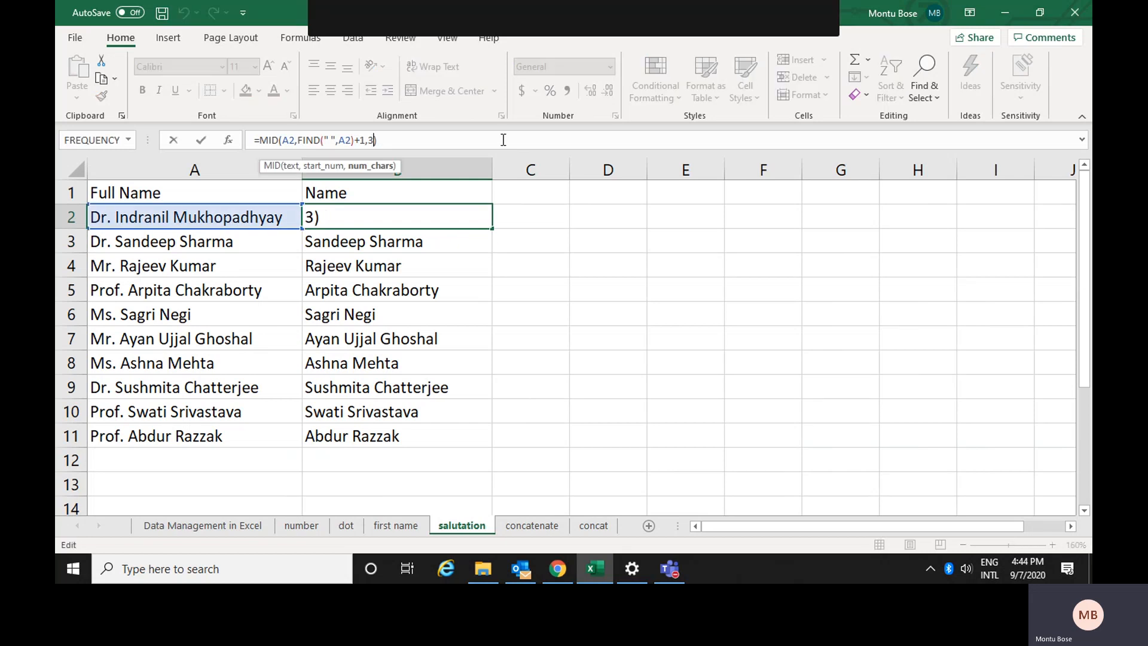
{"action": "type", "text": "00"}
{"action": "key", "text": "Return"}
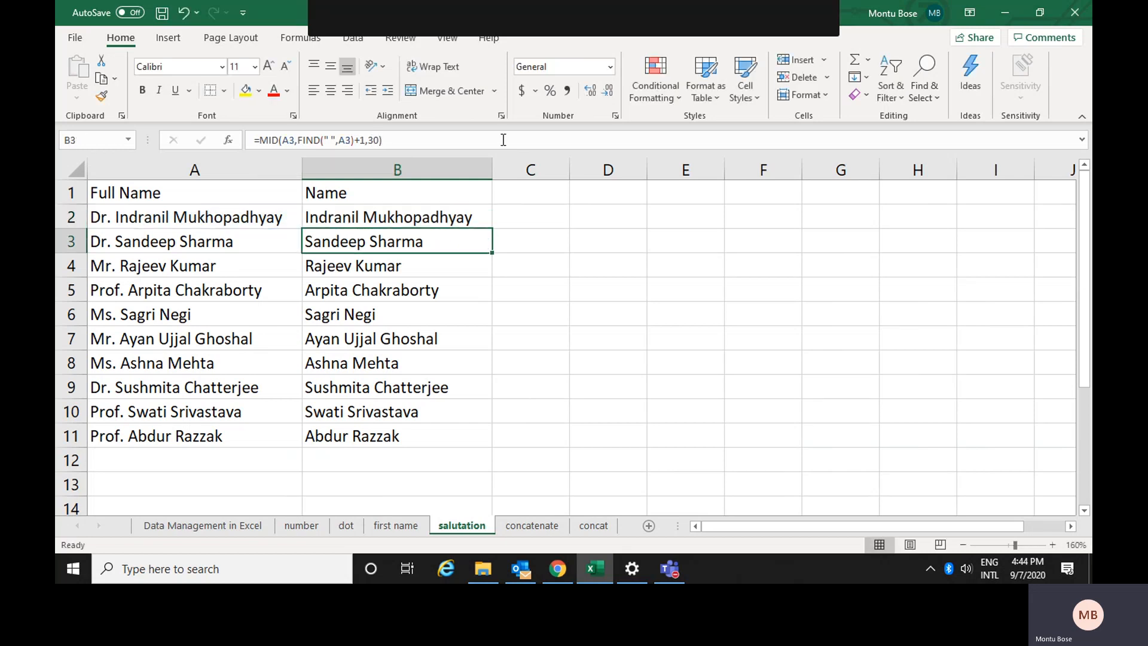
{"action": "left_click", "coordinate": [439, 222]}
{"action": "left_click_drag", "start_coordinate": [493, 228], "coordinate": [502, 441]}
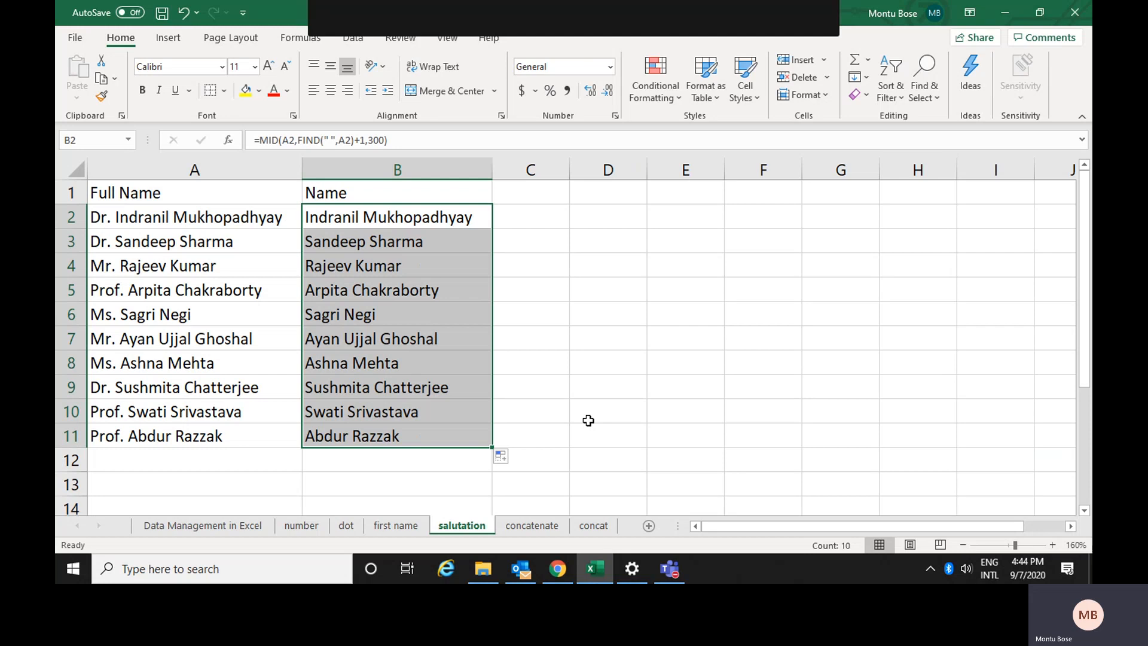
{"action": "left_click", "coordinate": [524, 368]}
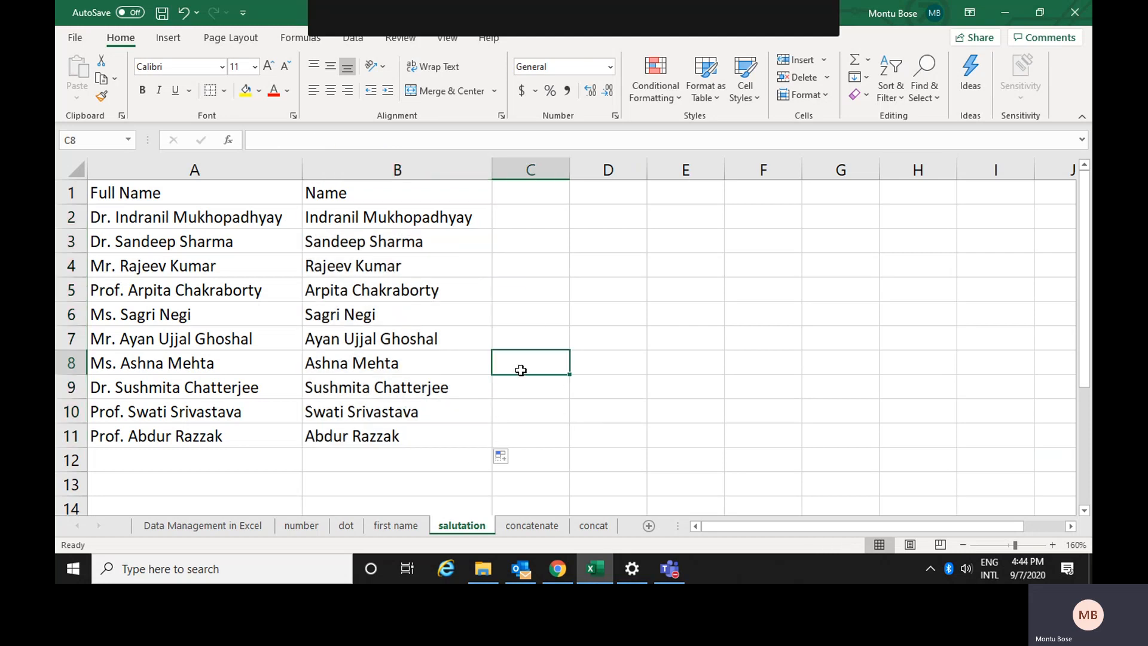
Step: Review the extraction formulas in row 2 of the number, dot and salutation sheets
{"action": "left_click", "coordinate": [303, 529]}
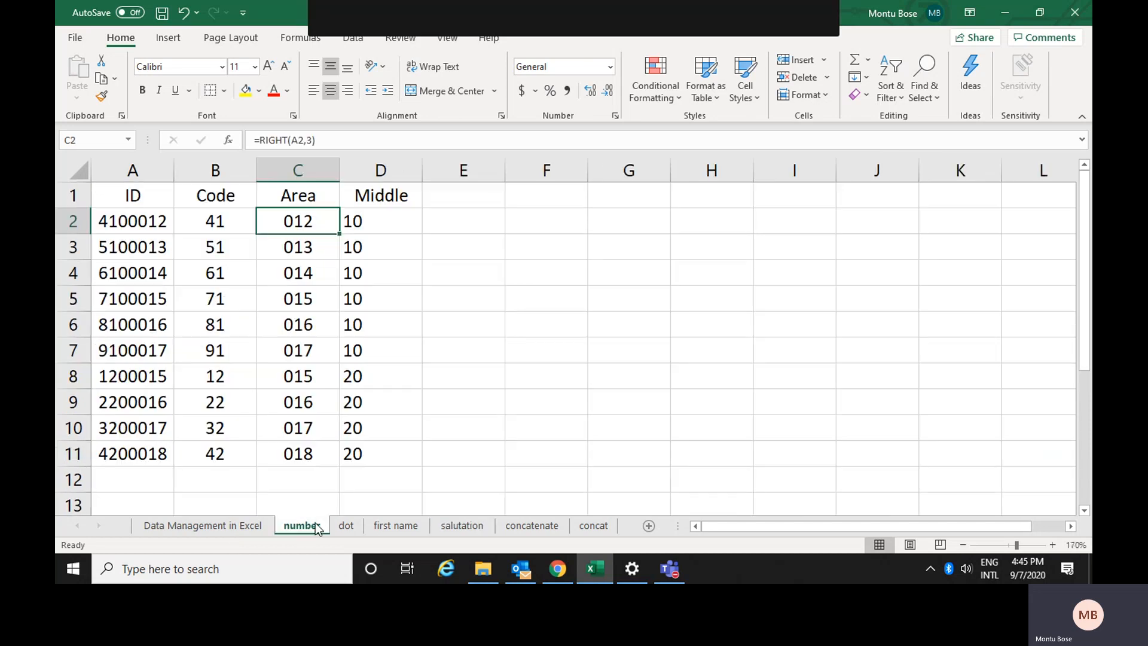
{"action": "left_click", "coordinate": [235, 223]}
{"action": "left_click", "coordinate": [302, 222]}
{"action": "left_click", "coordinate": [358, 223]}
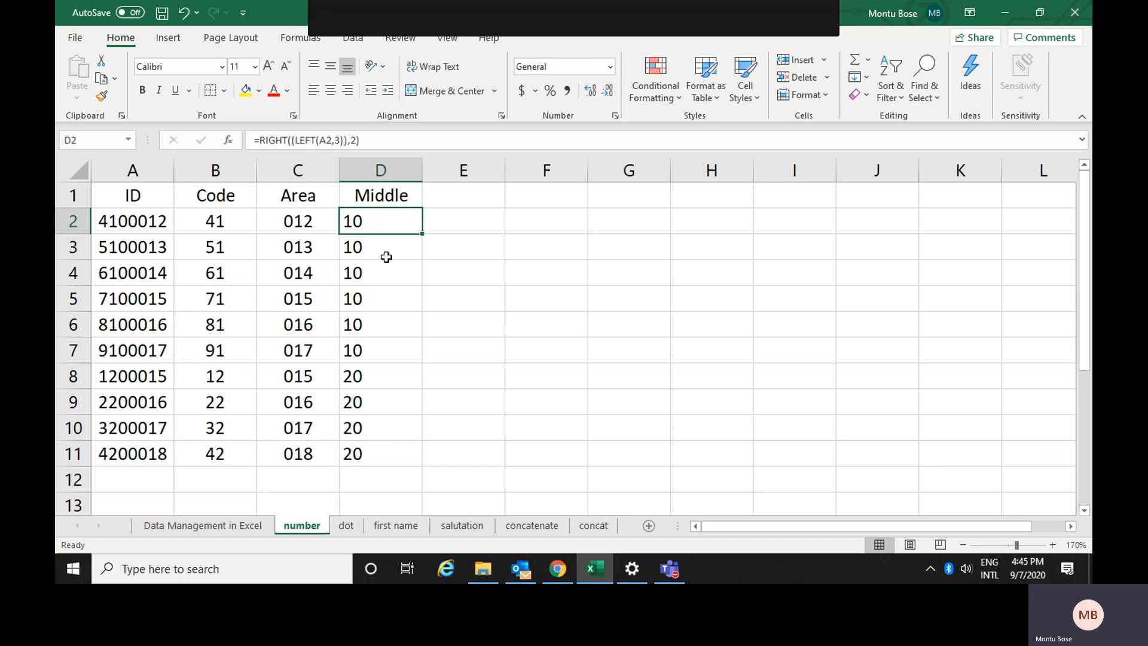
{"action": "left_click", "coordinate": [353, 526]}
{"action": "left_click", "coordinate": [417, 225]}
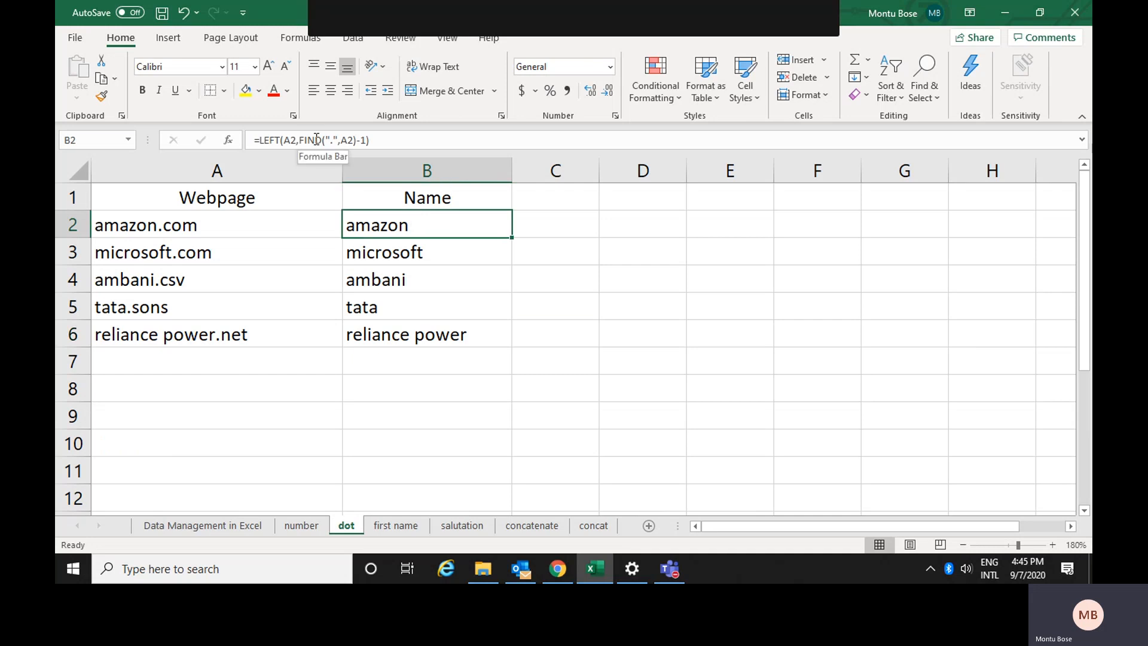
{"action": "left_click", "coordinate": [454, 525]}
{"action": "left_click", "coordinate": [363, 228]}
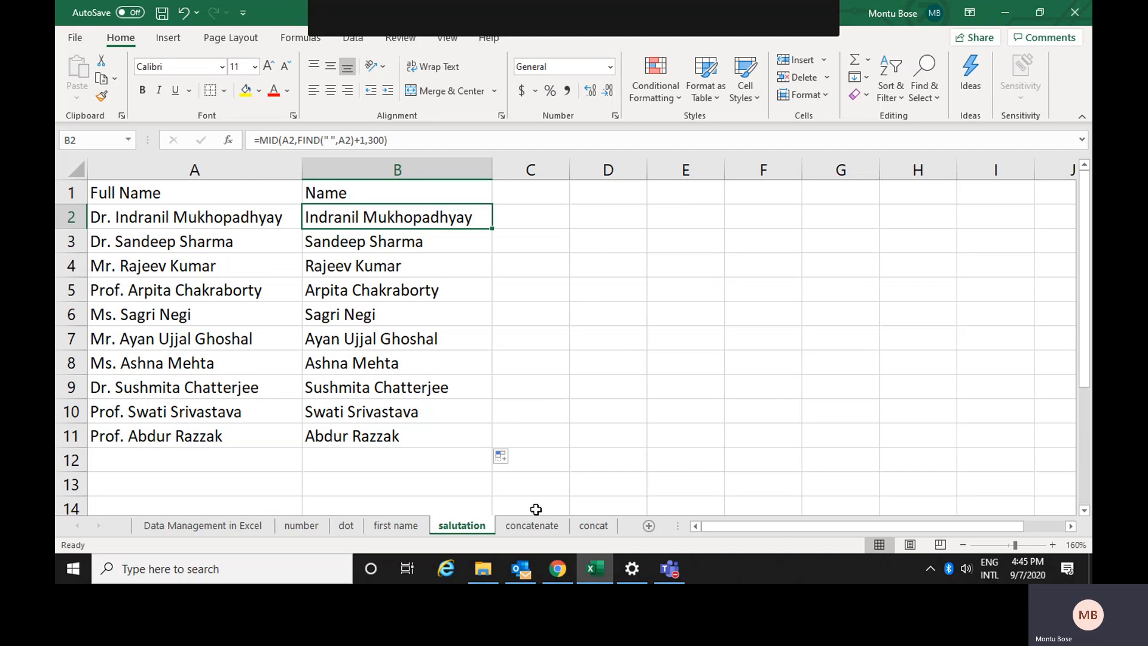
Step: Examine the State and District values on the concatenate sheet
{"action": "left_click", "coordinate": [532, 525]}
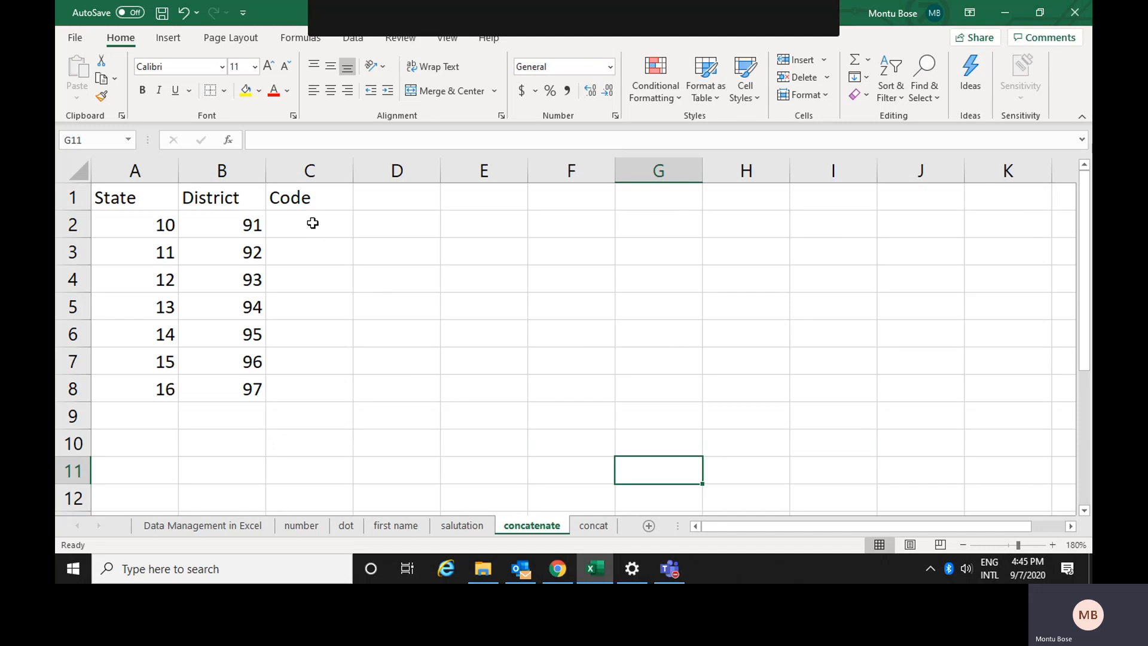
{"action": "left_click", "coordinate": [312, 223]}
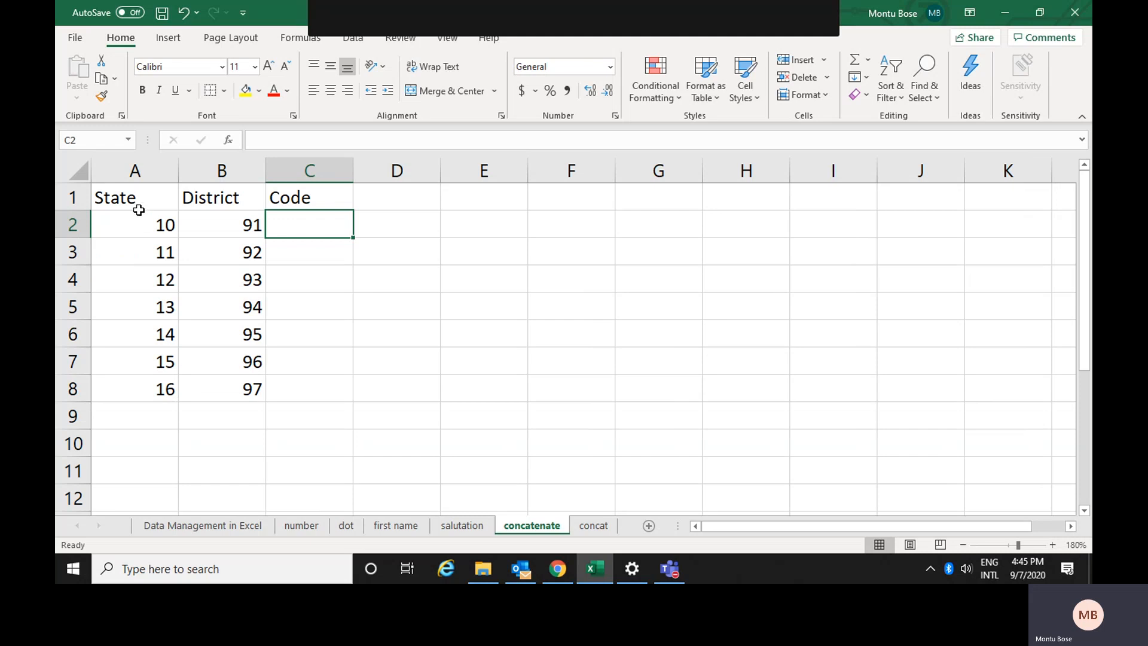
{"action": "left_click", "coordinate": [141, 200]}
{"action": "left_click_drag", "start_coordinate": [159, 223], "coordinate": [163, 392]}
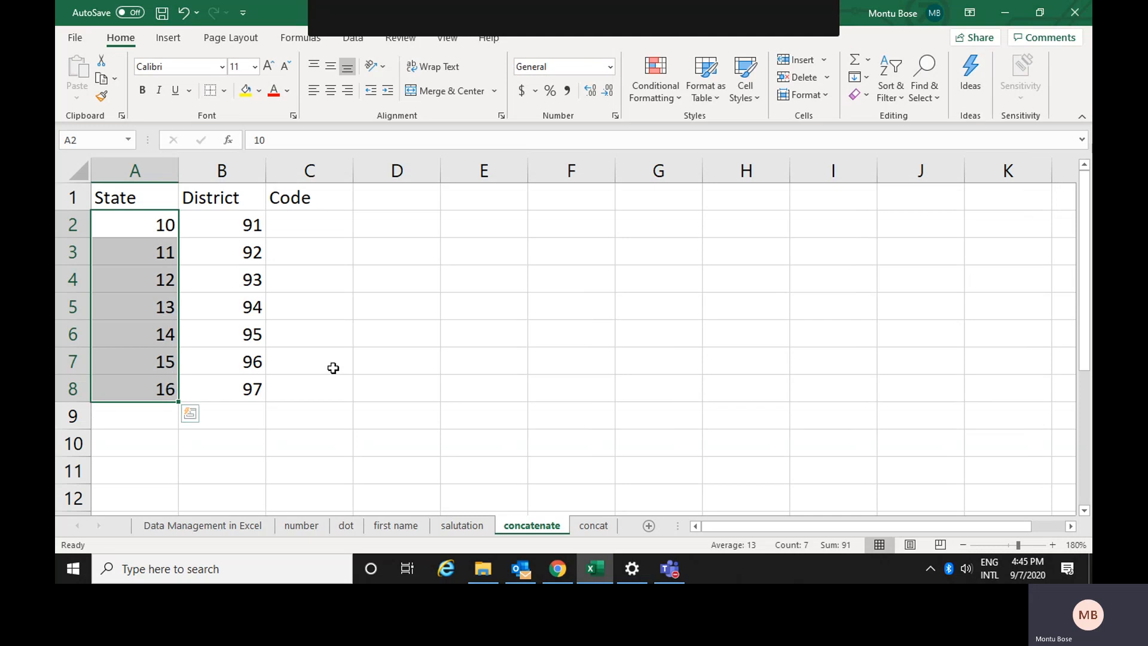
{"action": "left_click", "coordinate": [221, 229]}
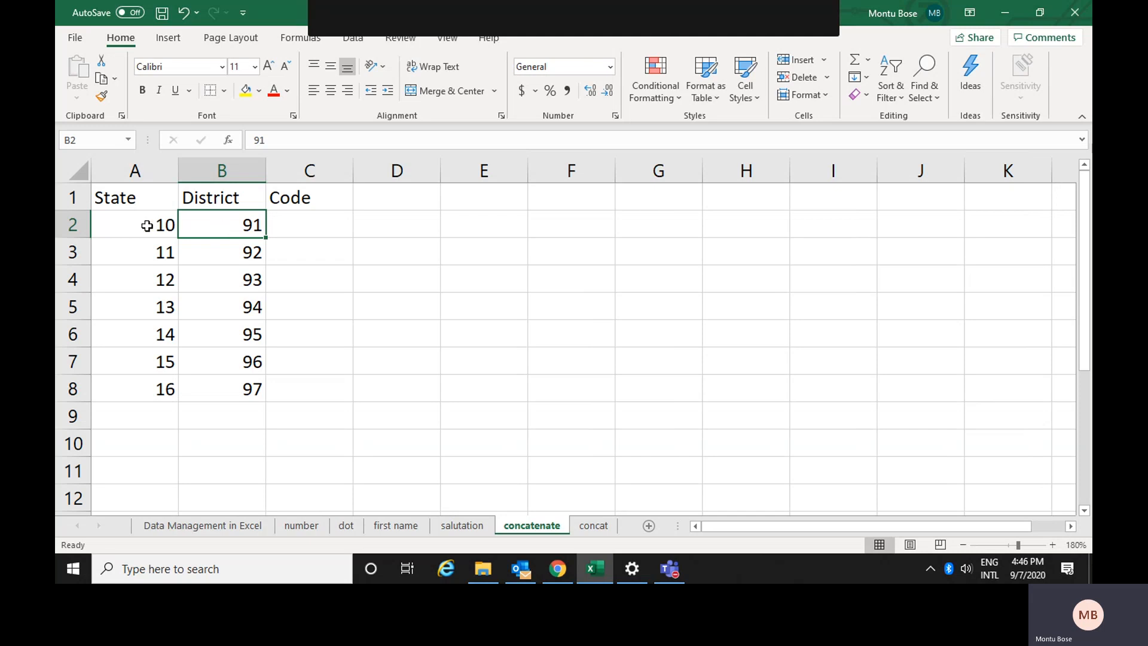
{"action": "left_click", "coordinate": [147, 225]}
{"action": "left_click", "coordinate": [217, 227]}
Step: Enter =CONCATENATE(A2,B2) in C2 of the concatenate sheet and fill the formula down to C8
{"action": "left_click", "coordinate": [305, 223]}
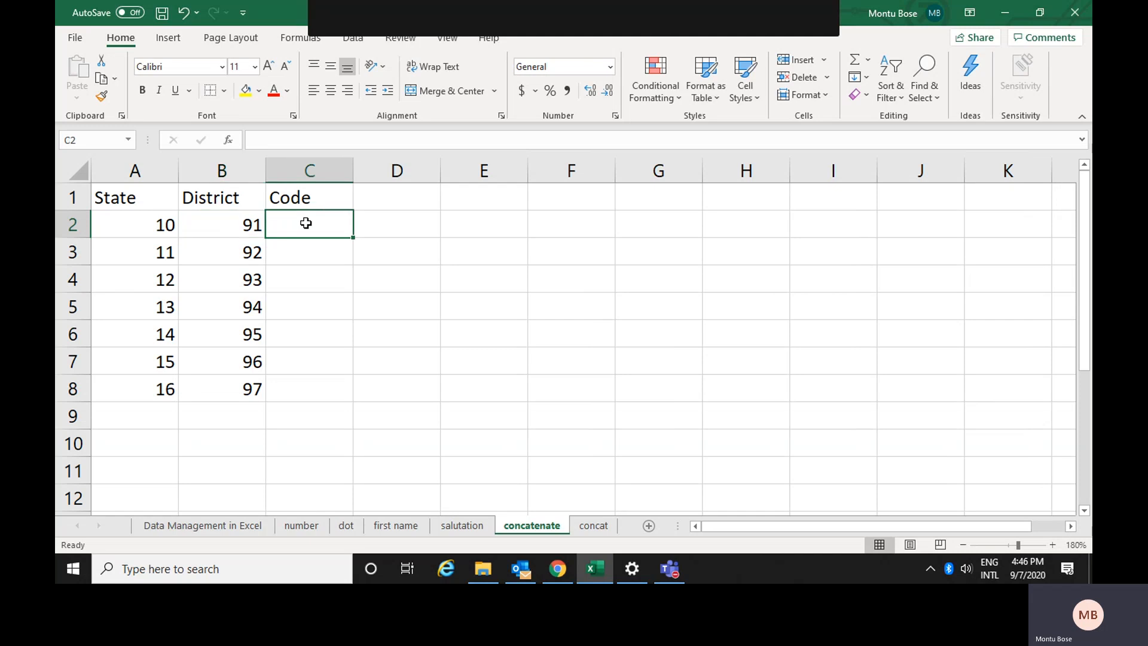
{"action": "type", "text": "="}
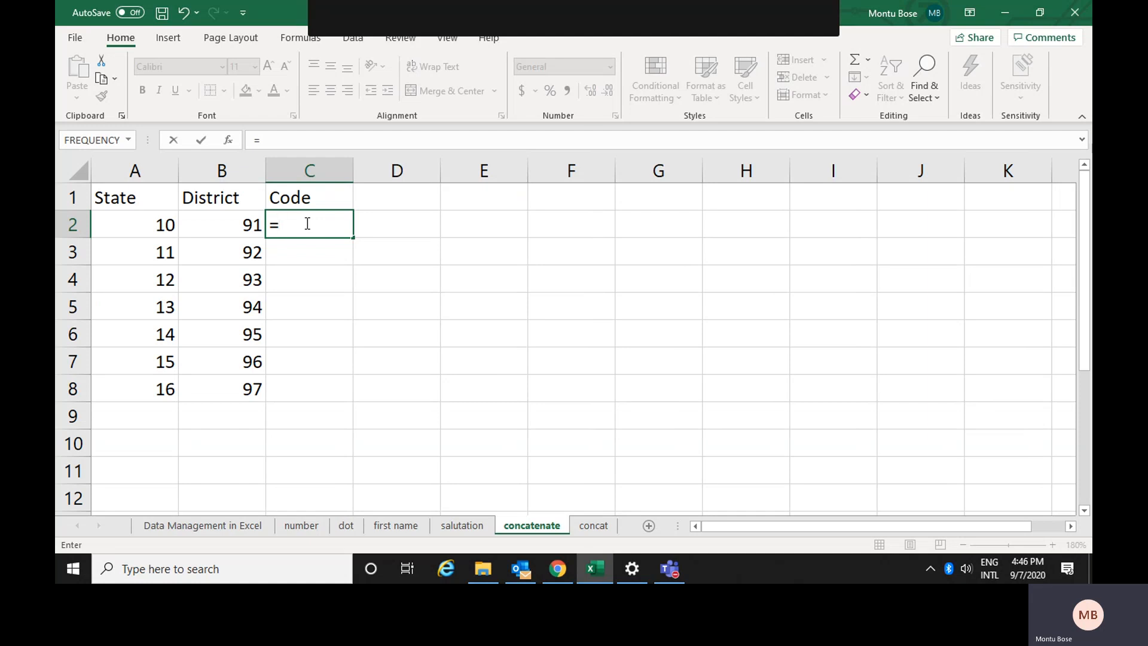
{"action": "type", "text": "con"}
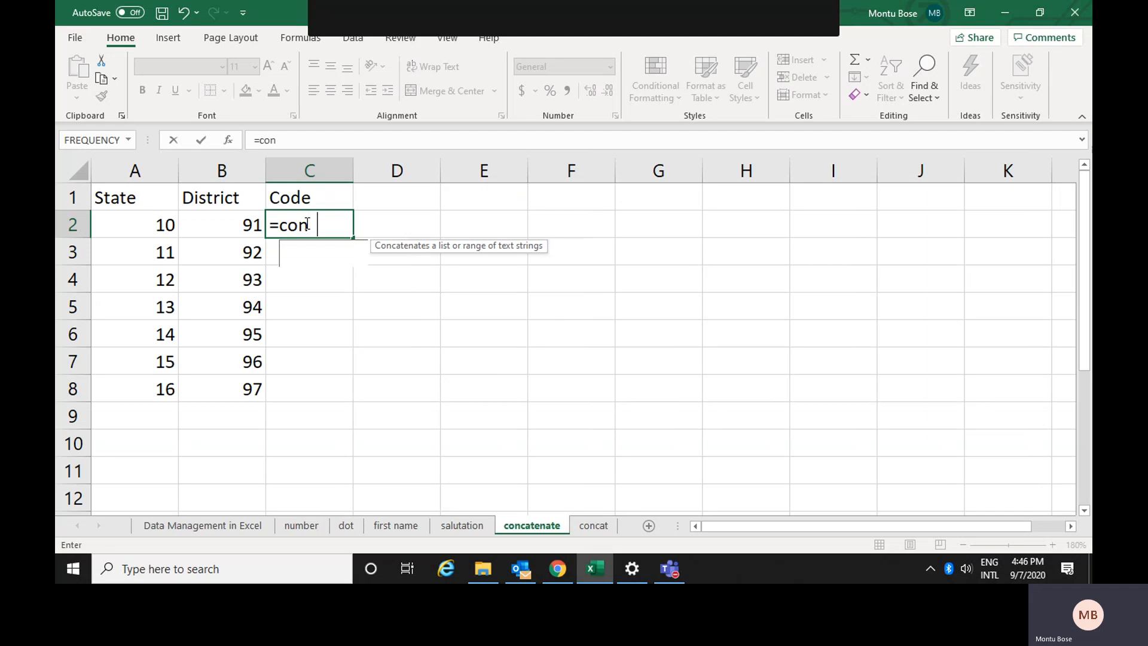
{"action": "type", "text": "cat enate"}
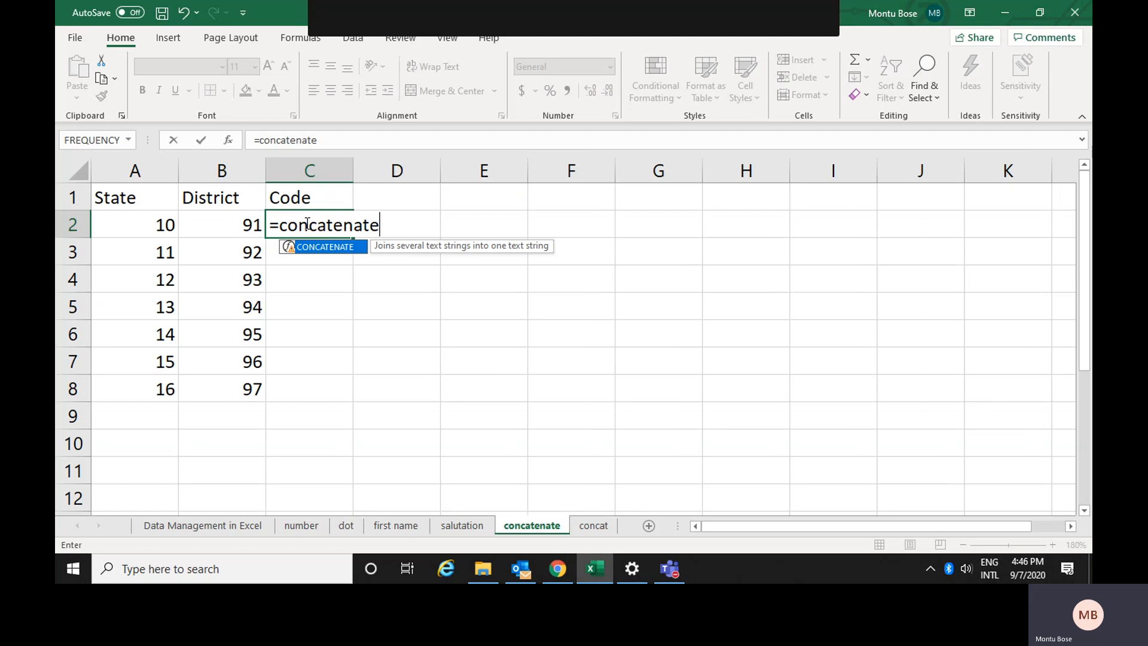
{"action": "type", "text": "("}
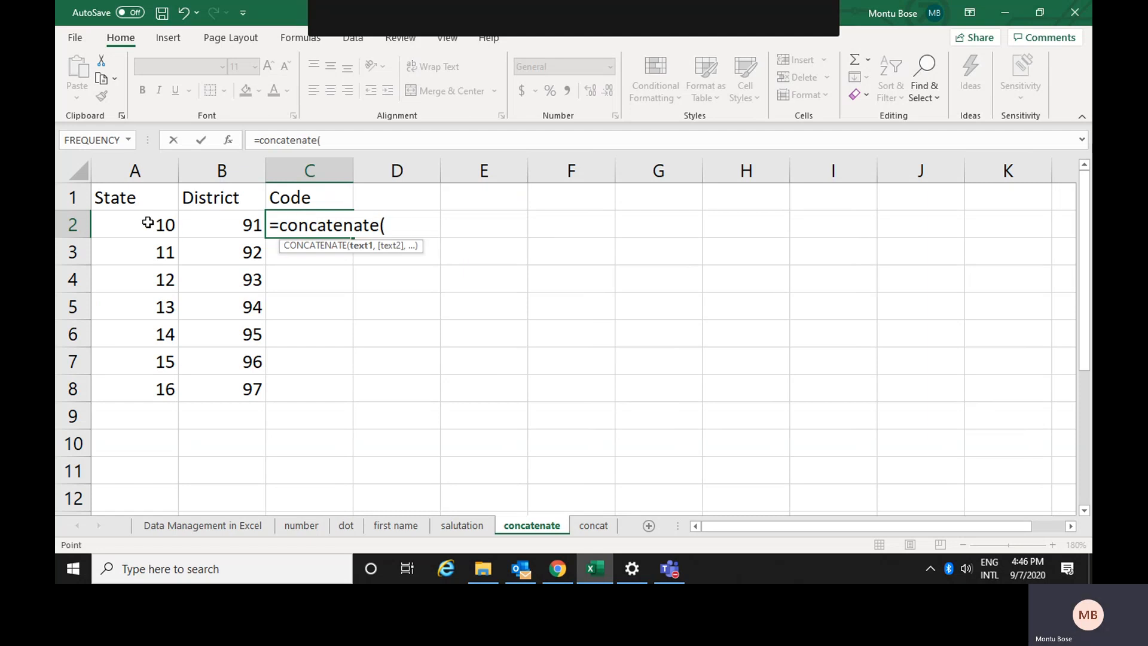
{"action": "left_click", "coordinate": [148, 223]}
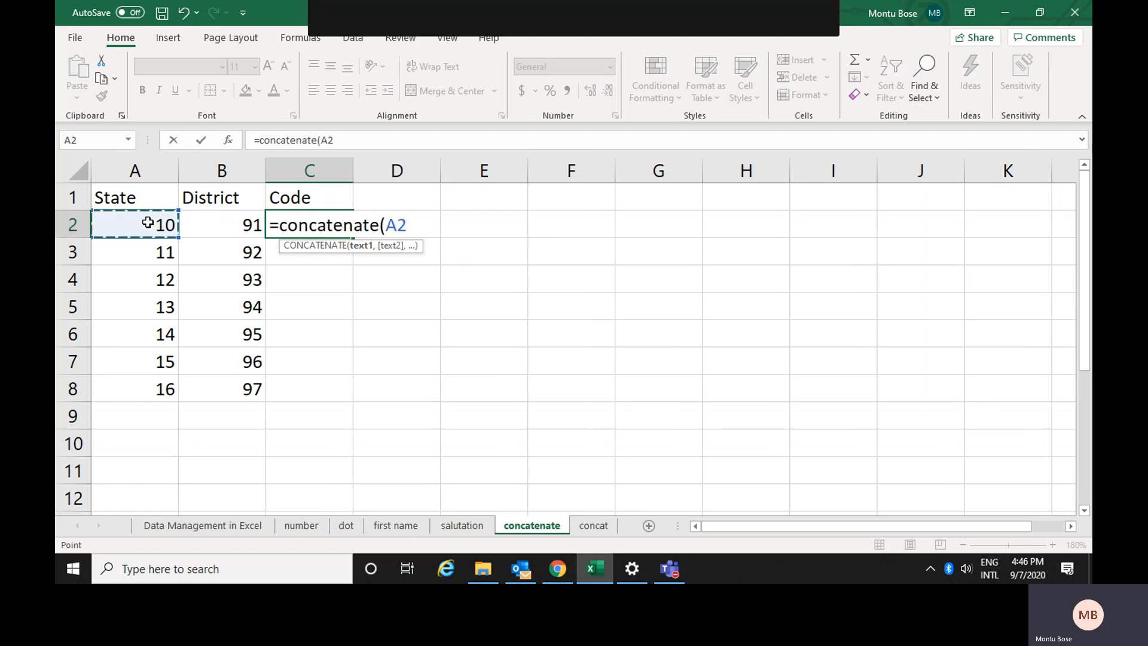
{"action": "type", "text": ","}
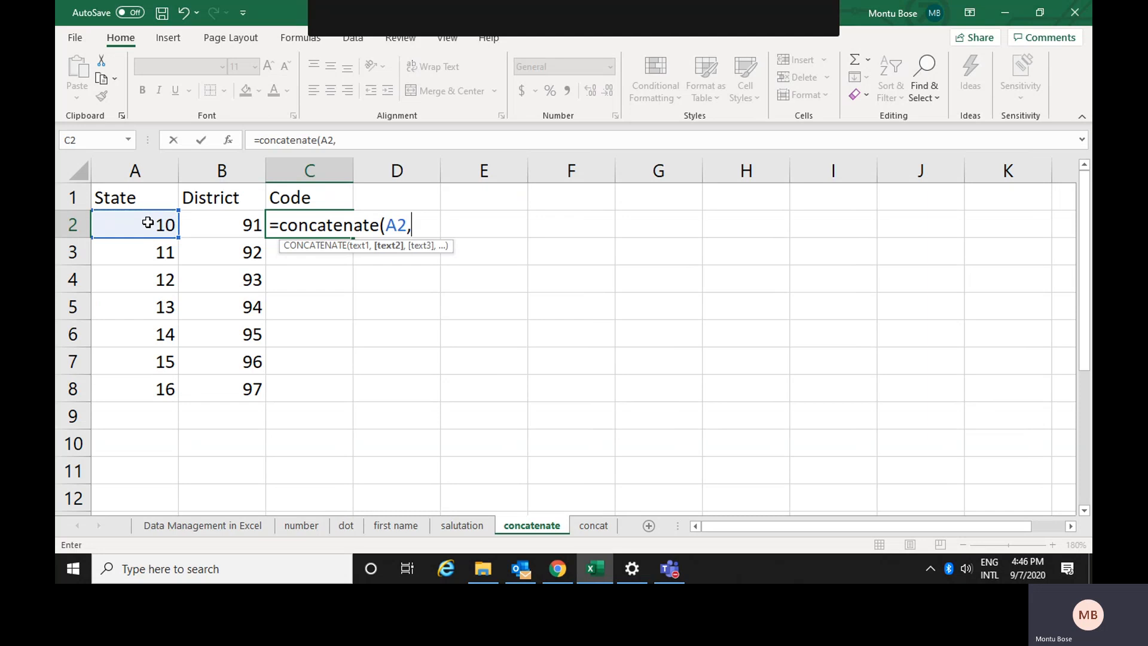
{"action": "left_click", "coordinate": [226, 225]}
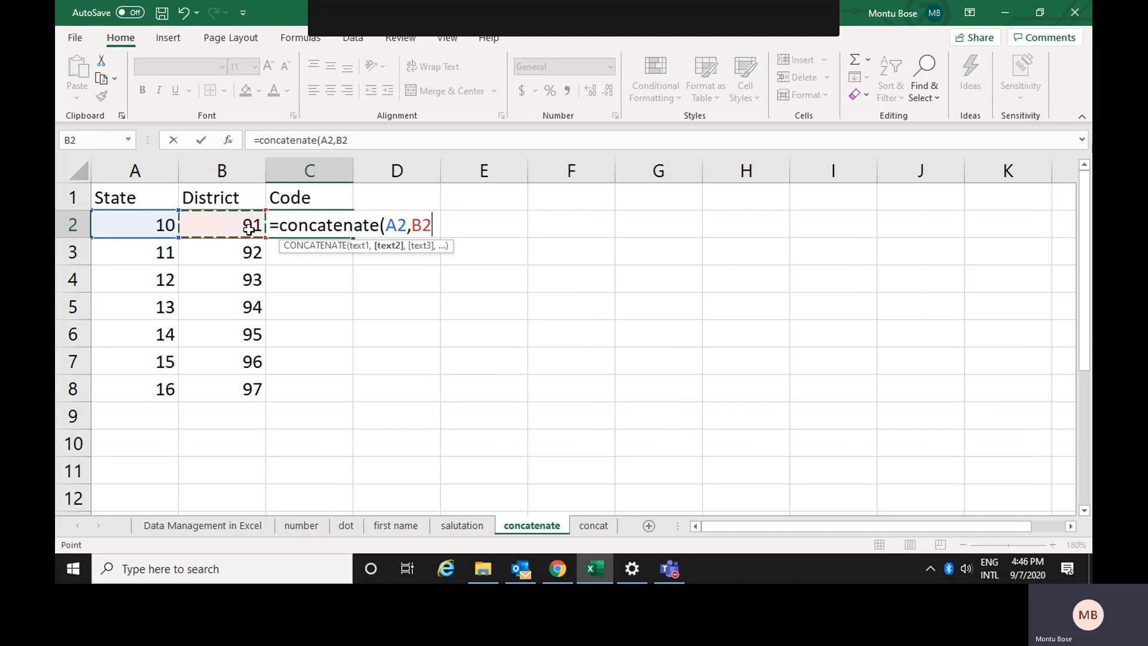
{"action": "type", "text": ")"}
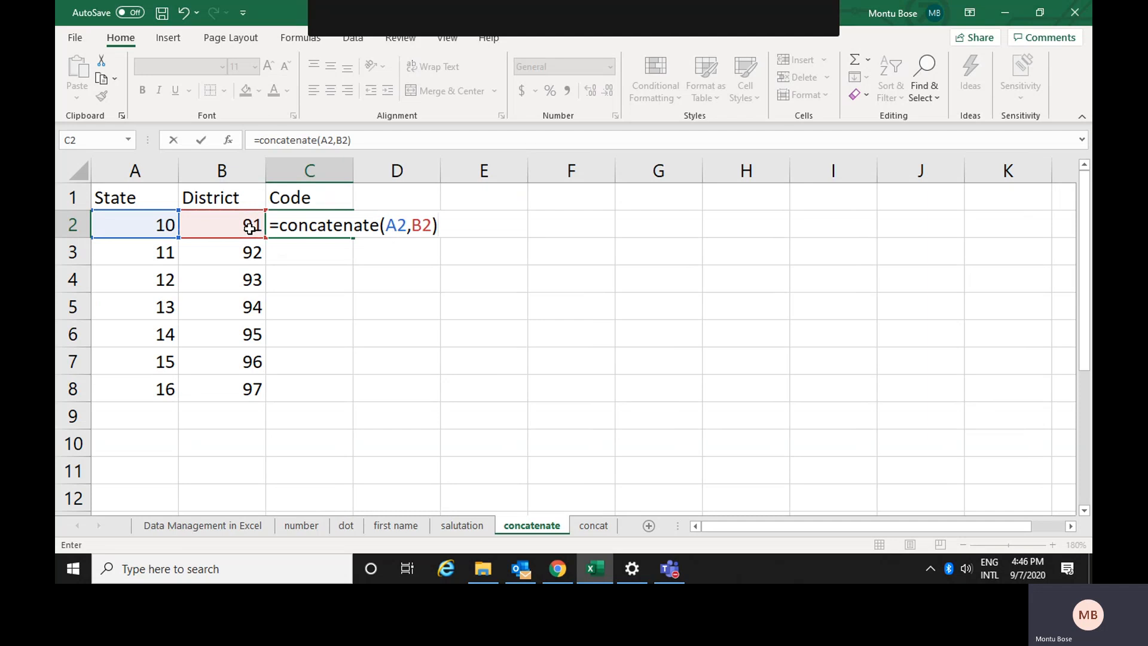
{"action": "key", "text": "Return"}
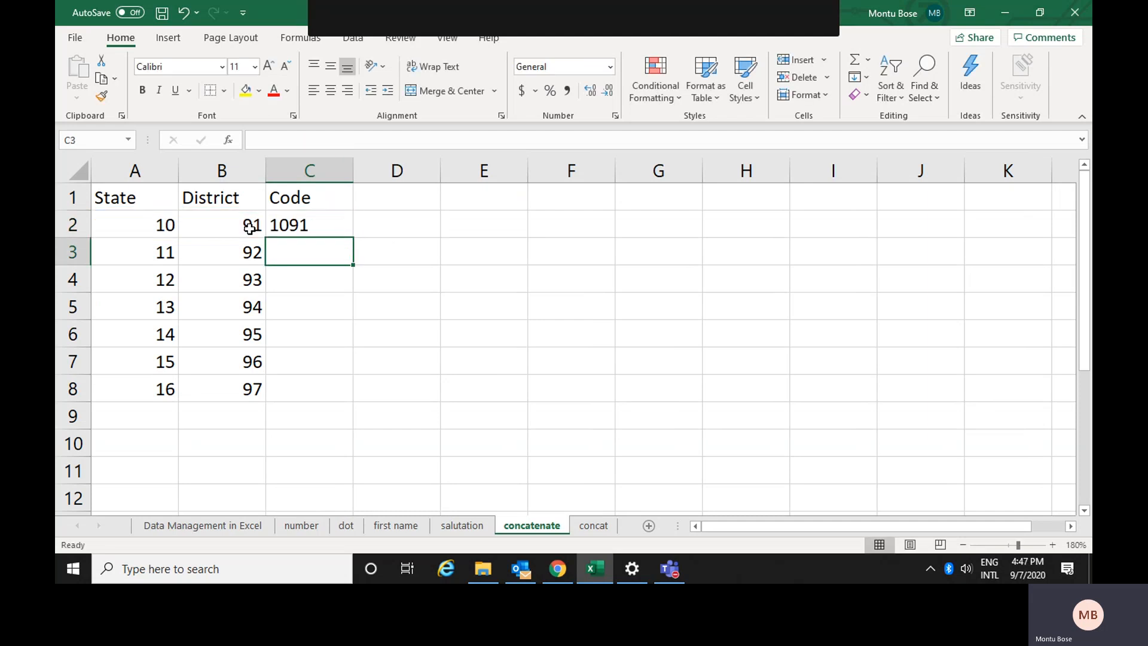
{"action": "left_click", "coordinate": [298, 227]}
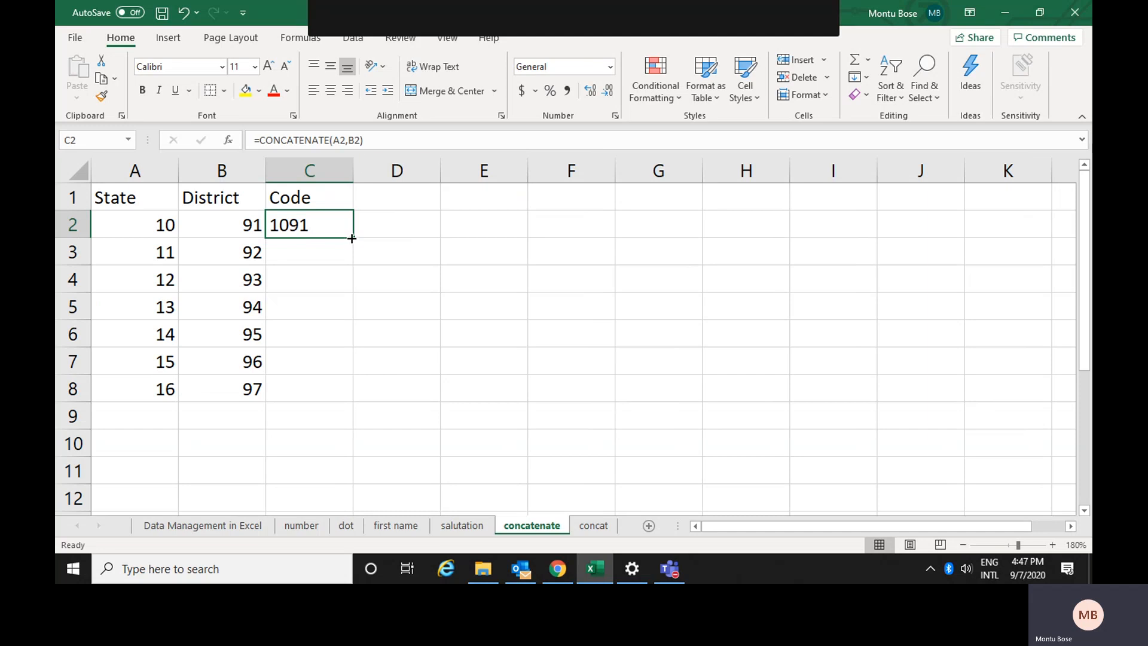
{"action": "left_click_drag", "start_coordinate": [352, 238], "coordinate": [351, 398]}
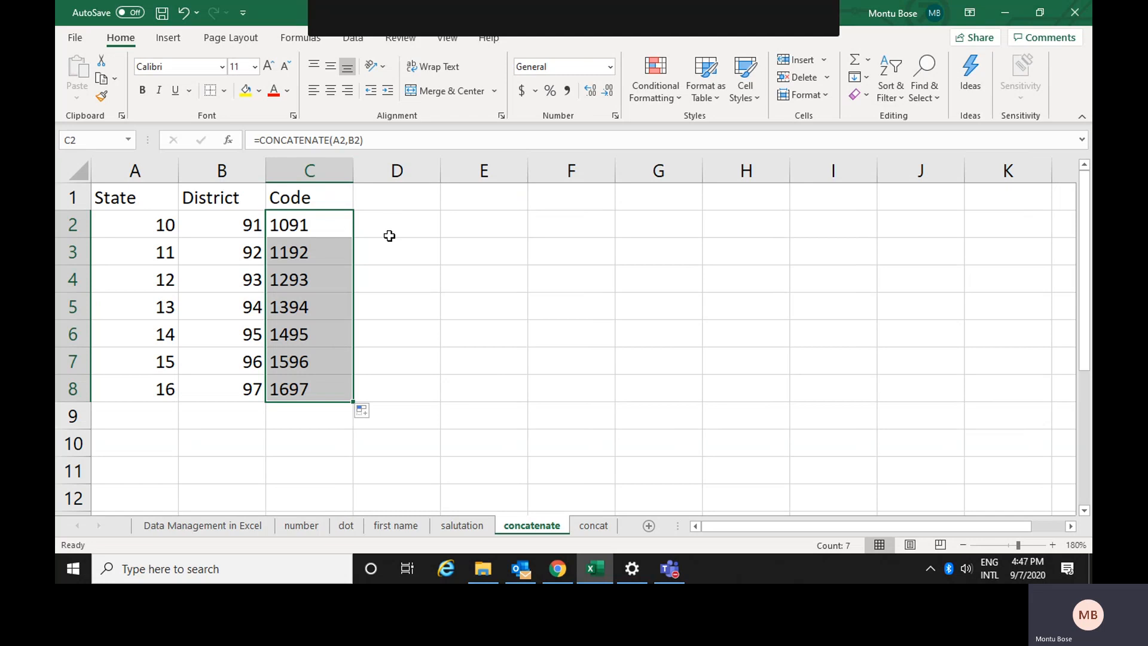
Step: Examine the State, District and Country values on the concat sheet
{"action": "left_click", "coordinate": [593, 526]}
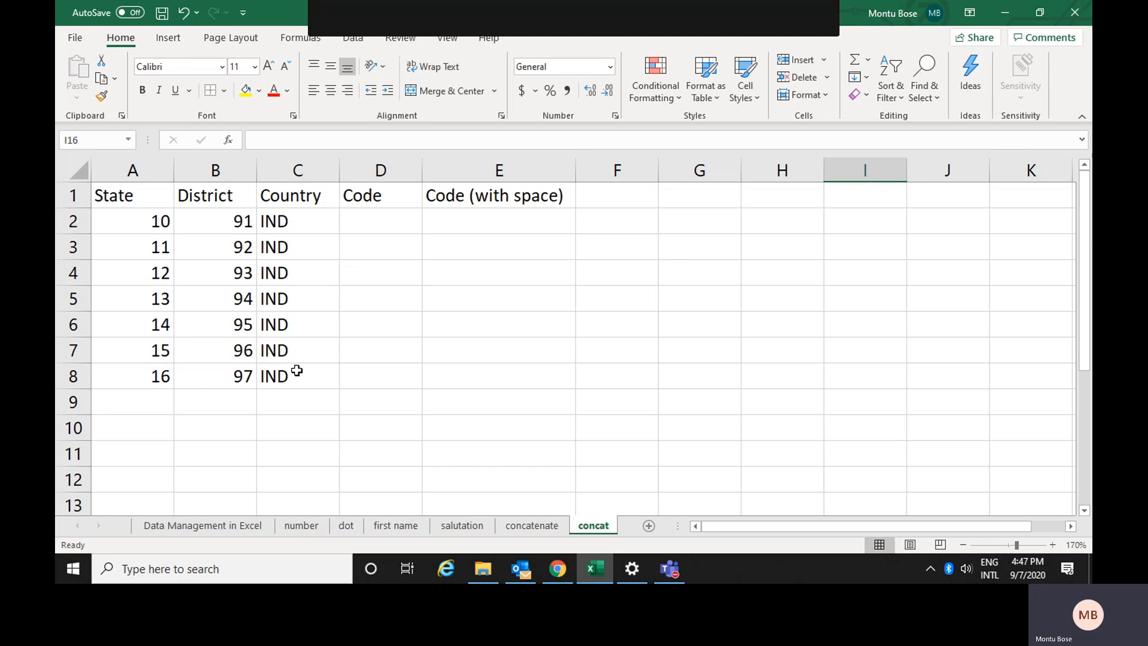
{"action": "left_click_drag", "start_coordinate": [298, 224], "coordinate": [294, 378]}
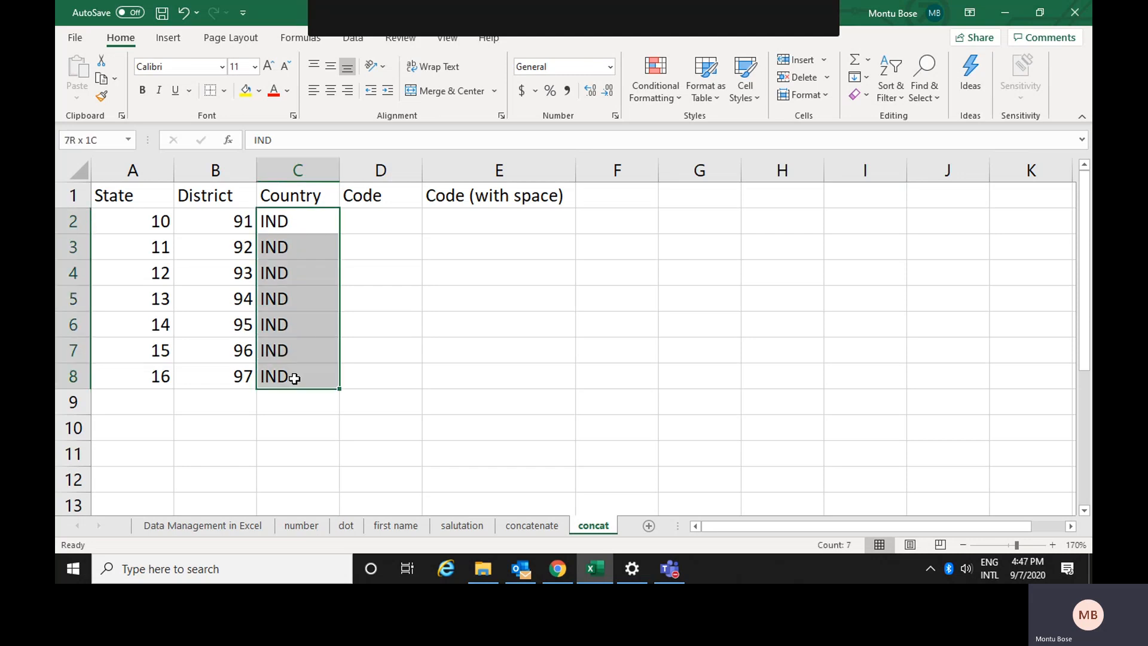
{"action": "left_click", "coordinate": [372, 219]}
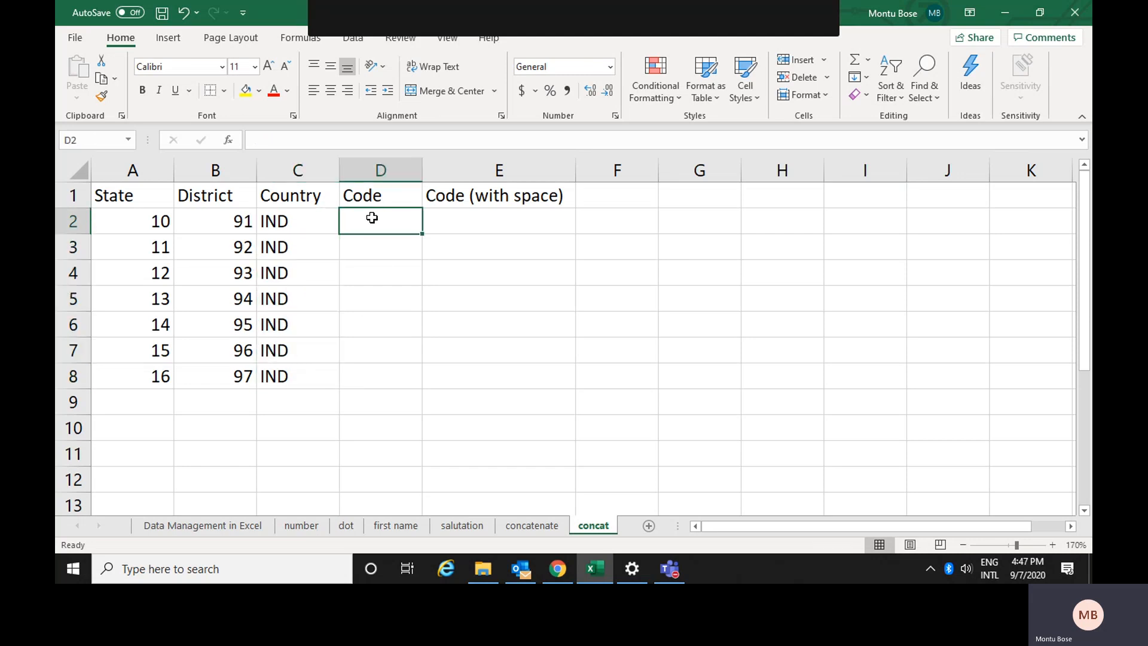
{"action": "left_click", "coordinate": [290, 225]}
{"action": "left_click", "coordinate": [105, 196]}
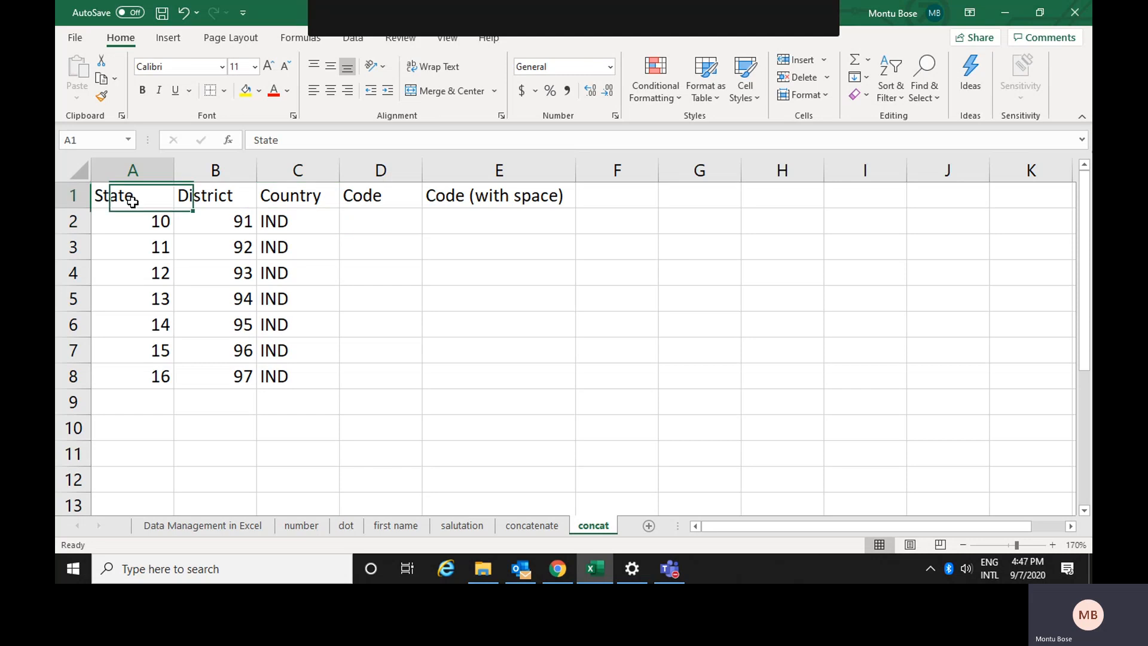
{"action": "left_click", "coordinate": [211, 215]}
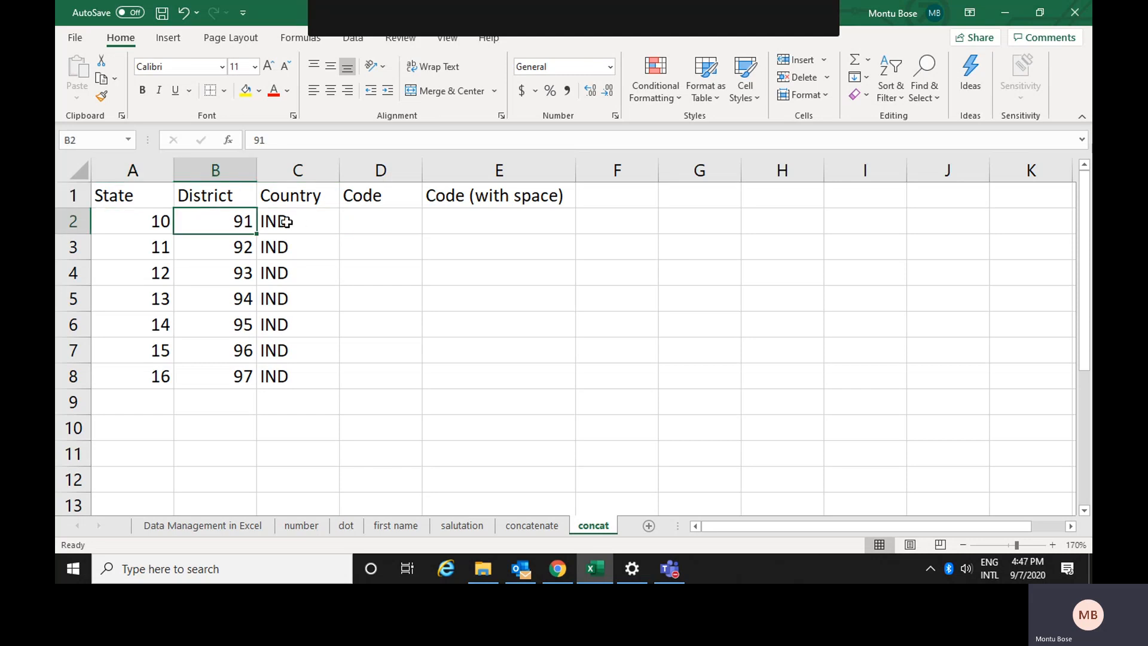
{"action": "left_click", "coordinate": [285, 221]}
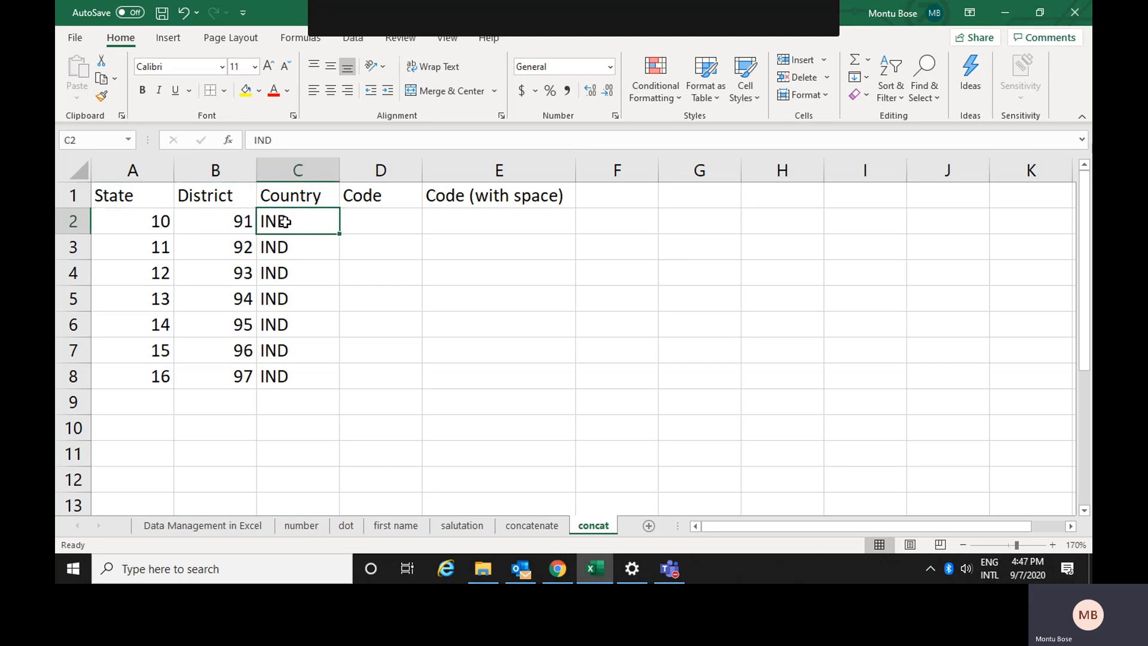
{"action": "left_click", "coordinate": [162, 220]}
{"action": "left_click", "coordinate": [229, 223]}
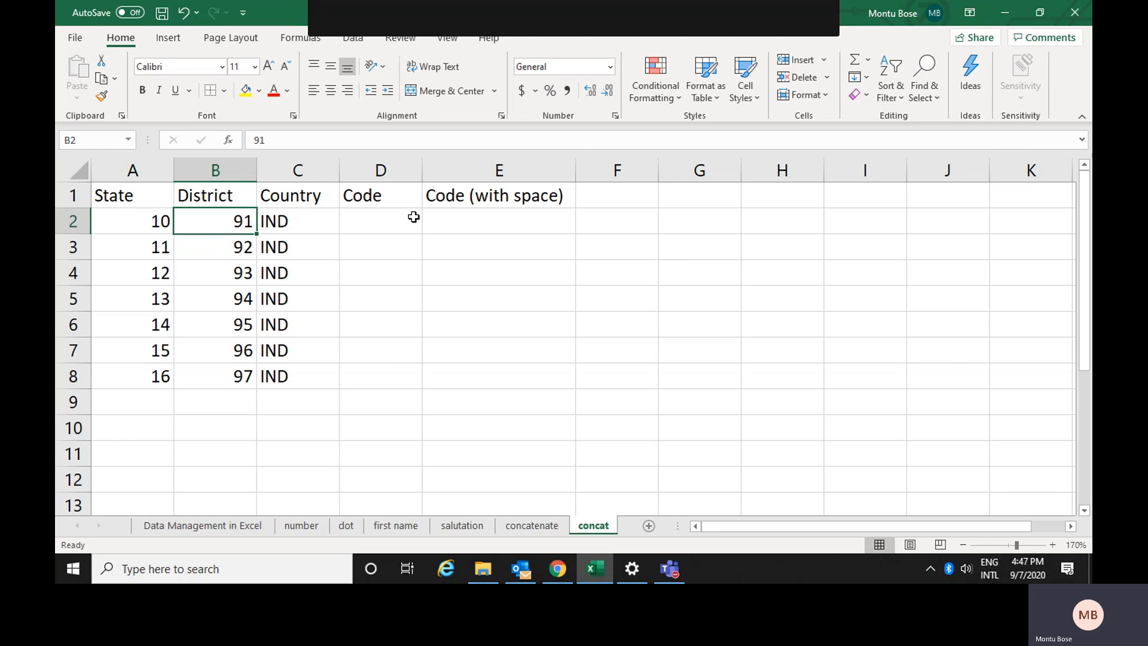
Step: Enter =CONCATENATE(C2,A2,B2) in D2 of the concat sheet and fill the formula down to D8
{"action": "left_click", "coordinate": [358, 214]}
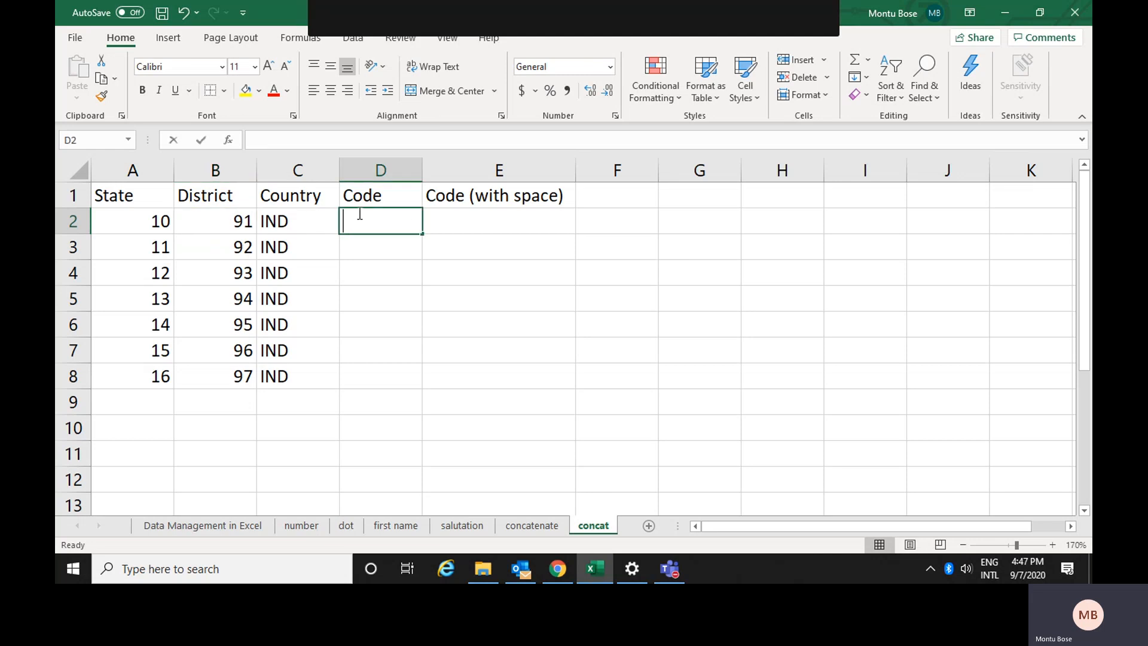
{"action": "type", "text": "=concatenate"}
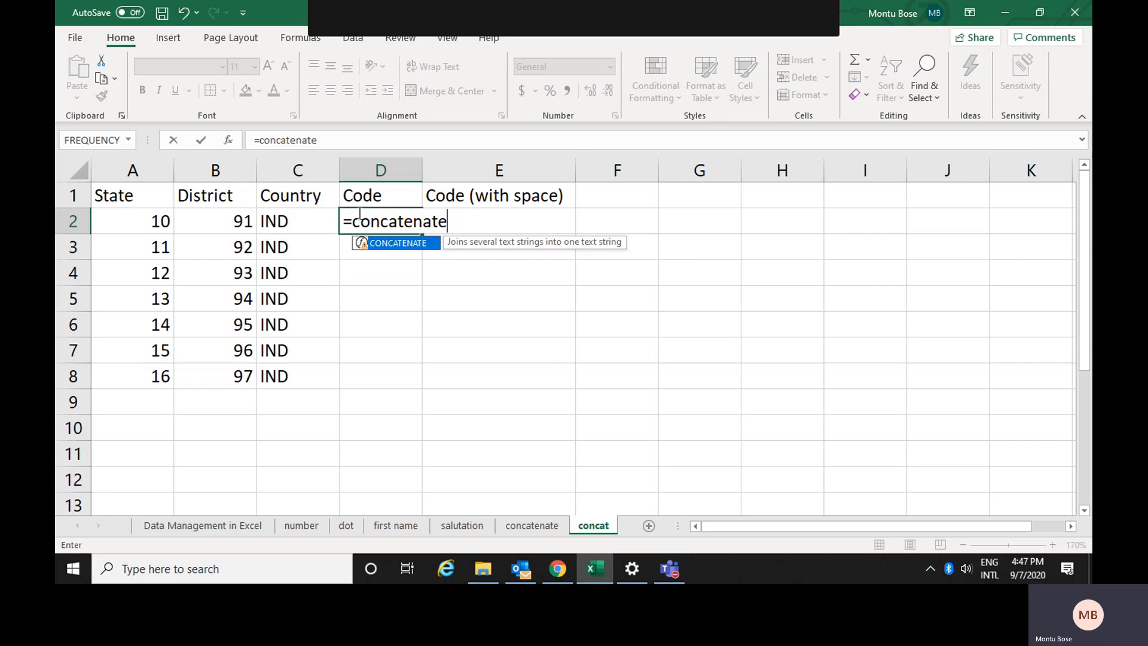
{"action": "type", "text": "("}
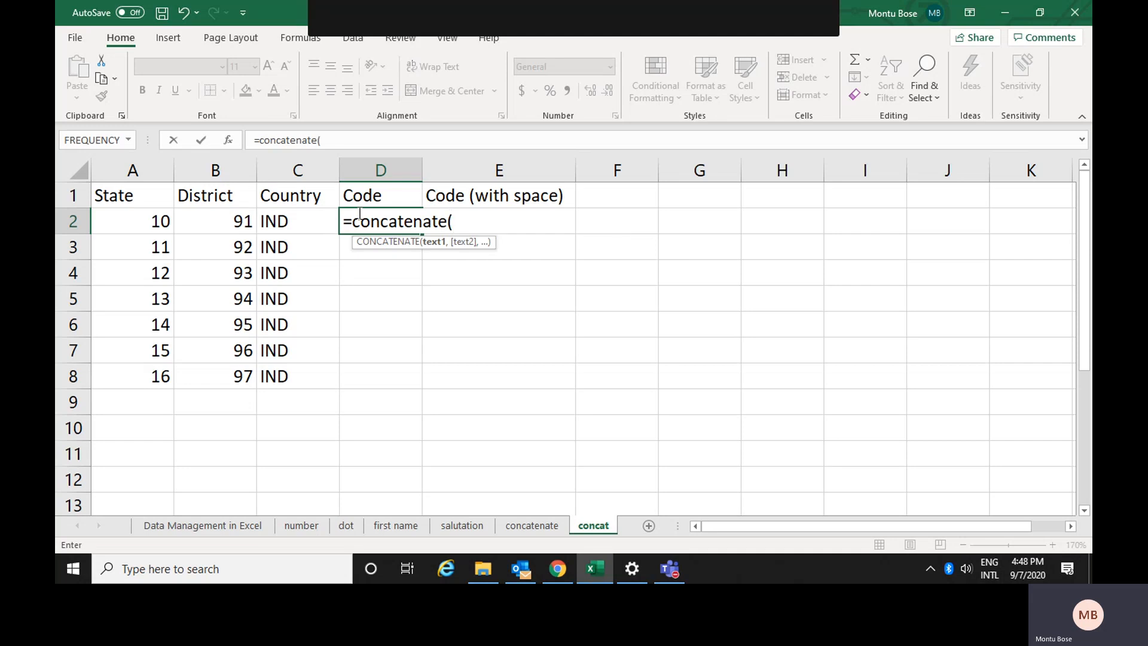
{"action": "left_click", "coordinate": [289, 219]}
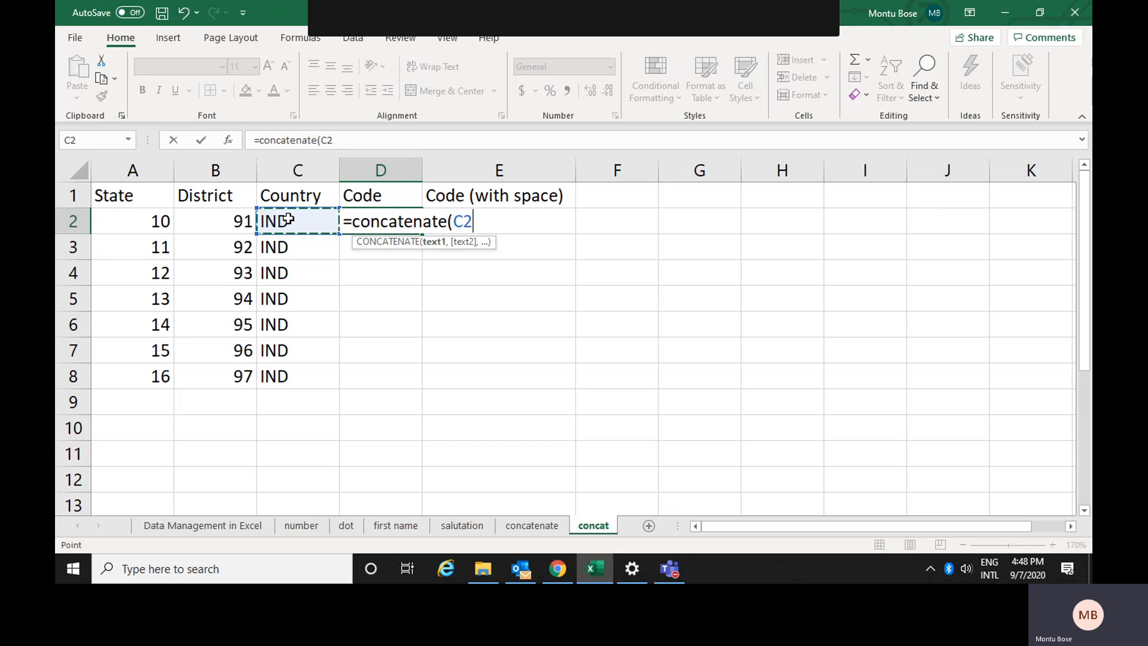
{"action": "type", "text": ","}
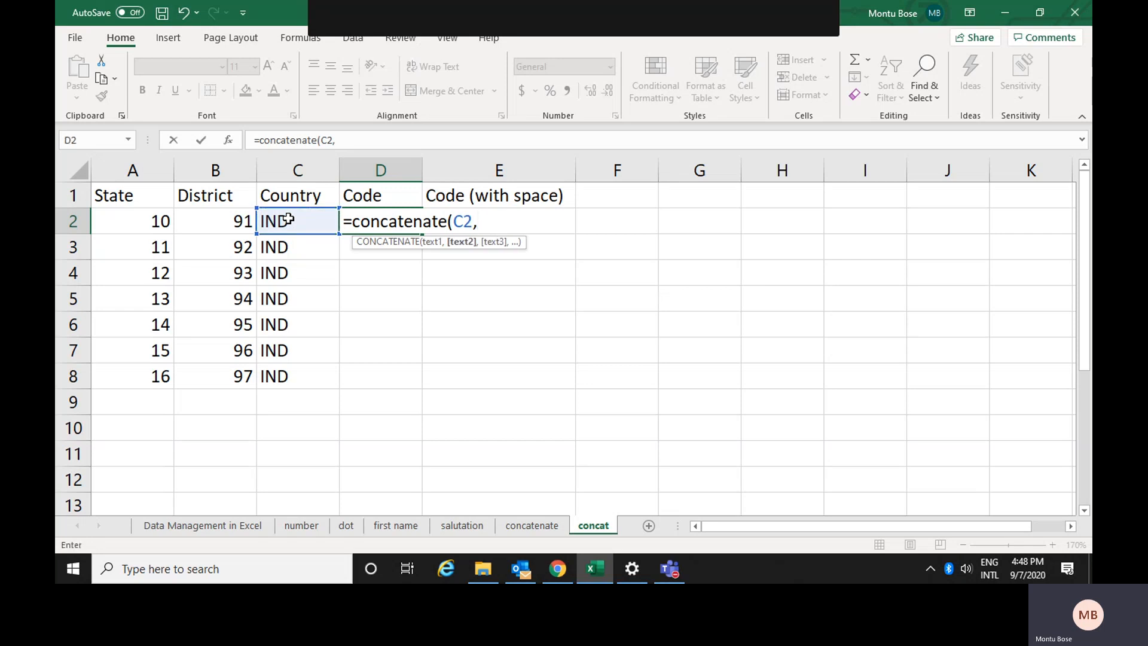
{"action": "left_click", "coordinate": [145, 220]}
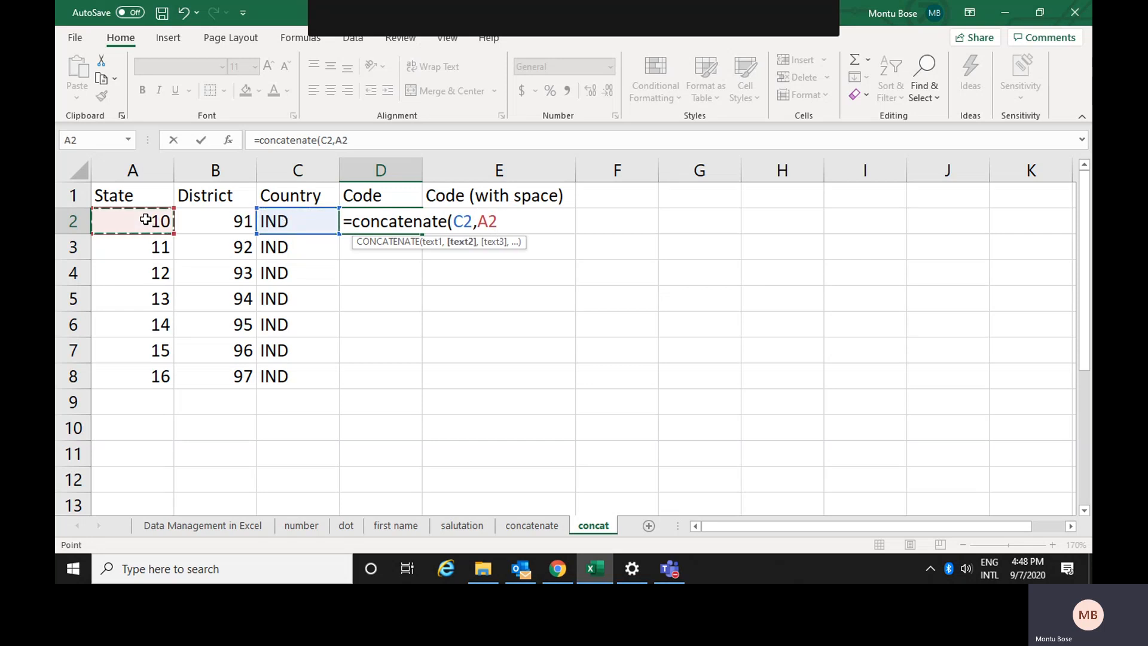
{"action": "type", "text": ","}
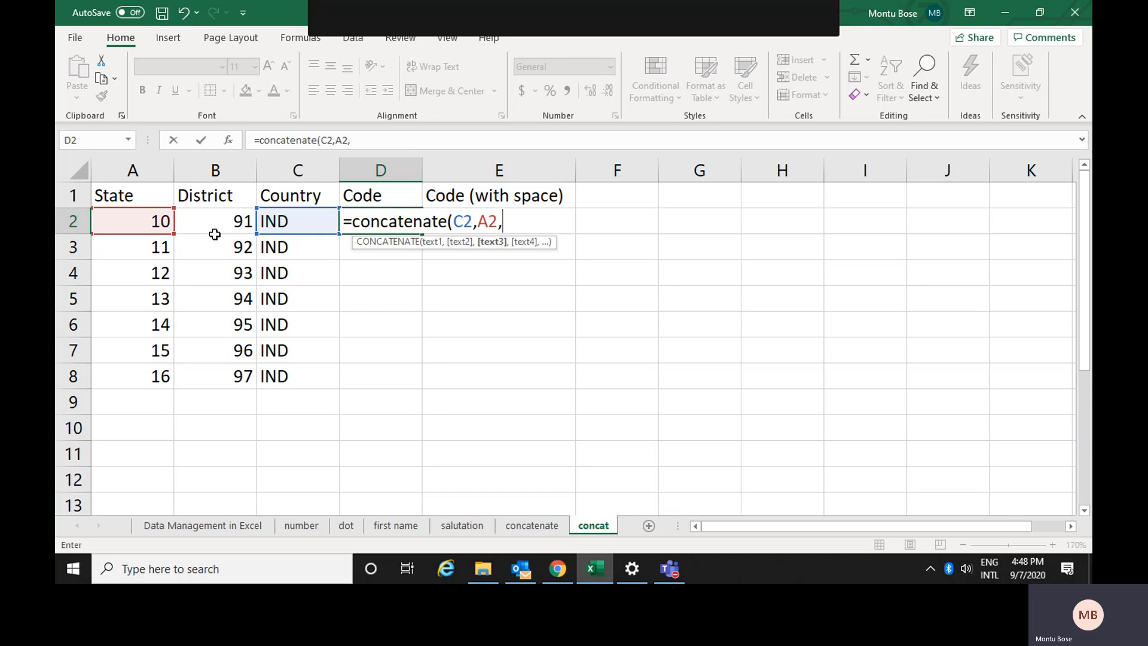
{"action": "left_click", "coordinate": [229, 221]}
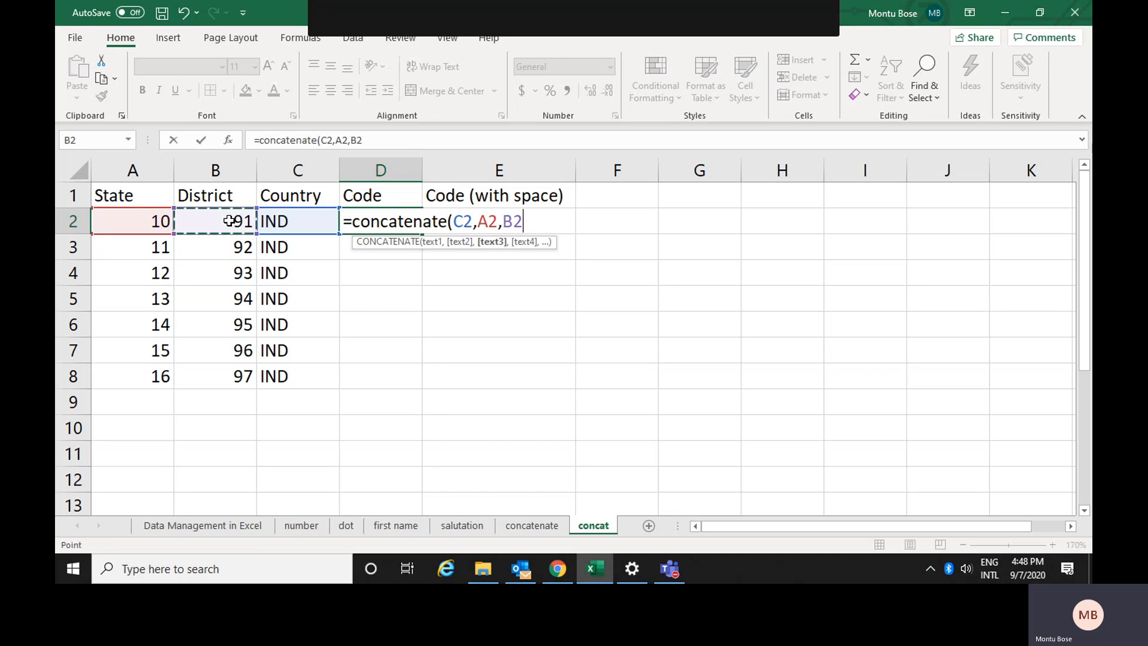
{"action": "type", "text": ")"}
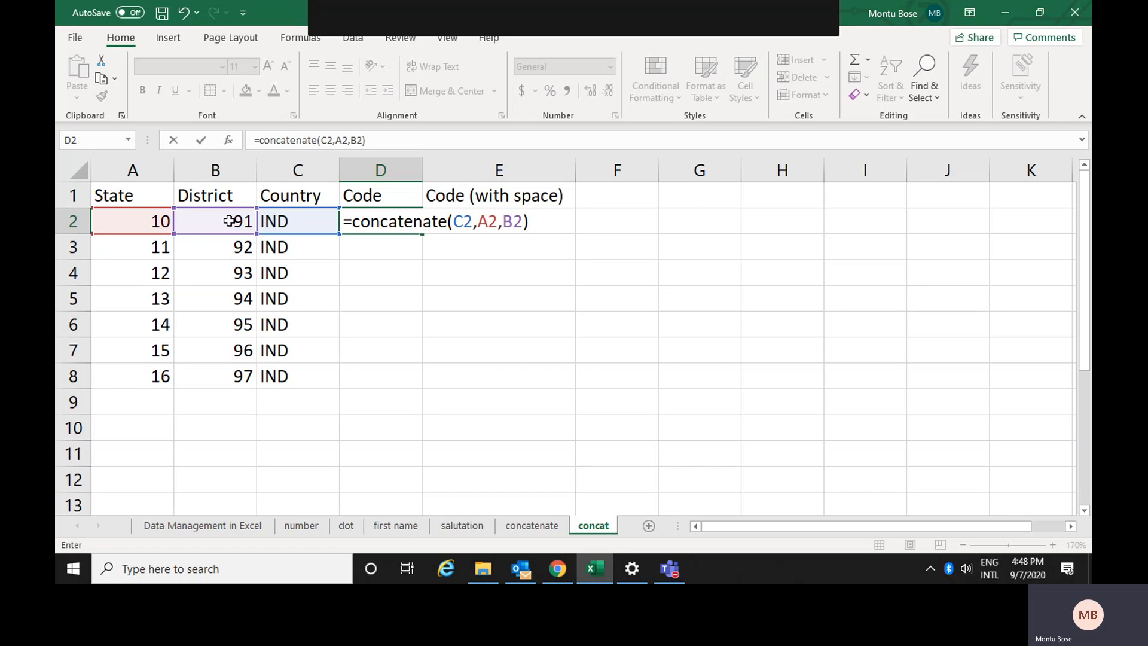
{"action": "key", "text": "Return"}
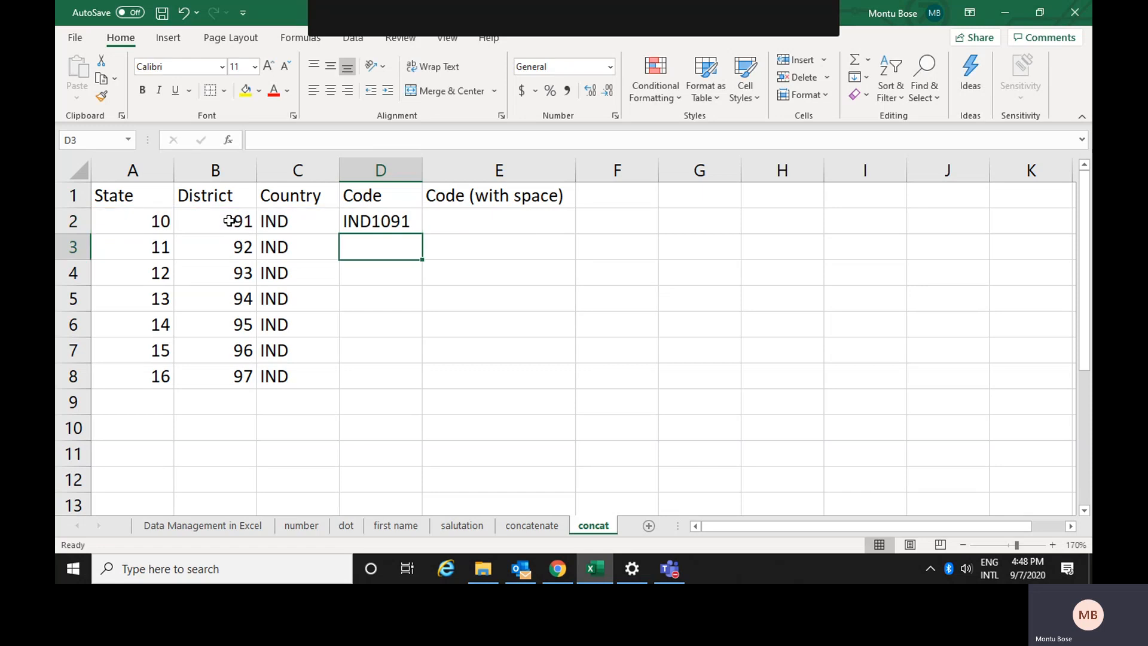
{"action": "left_click", "coordinate": [385, 221]}
{"action": "left_click_drag", "start_coordinate": [422, 234], "coordinate": [406, 378]}
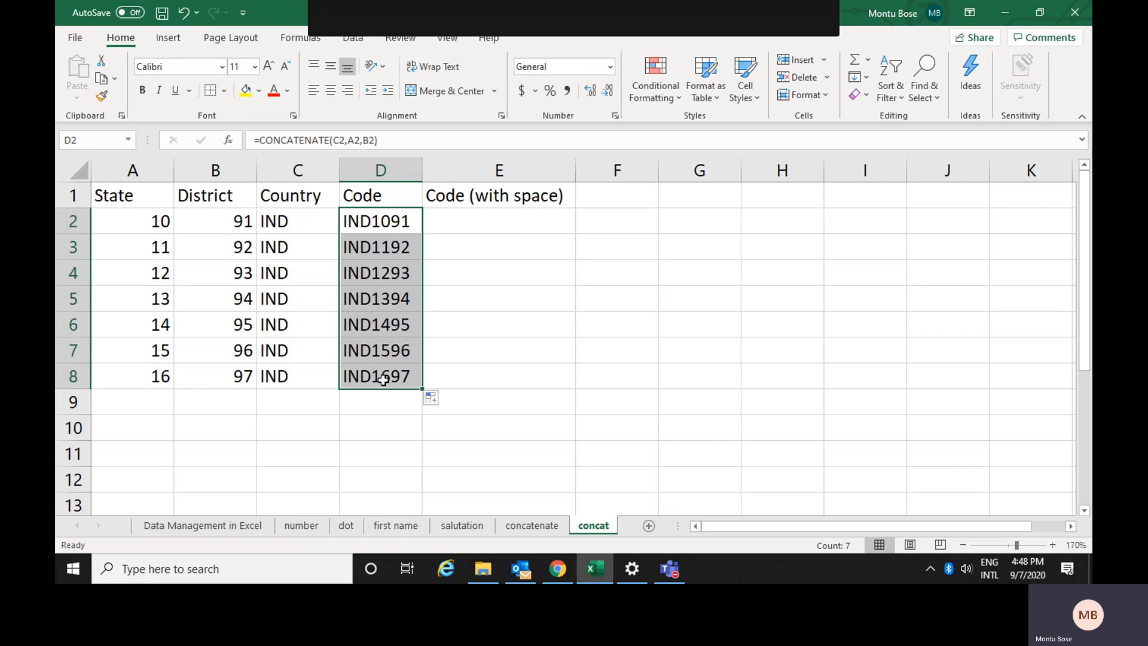
Step: Enter =CONCATENATE(C2," ",A2,B2) in E2 of the concat sheet to build the code with a space after the country
{"action": "left_click", "coordinate": [468, 220]}
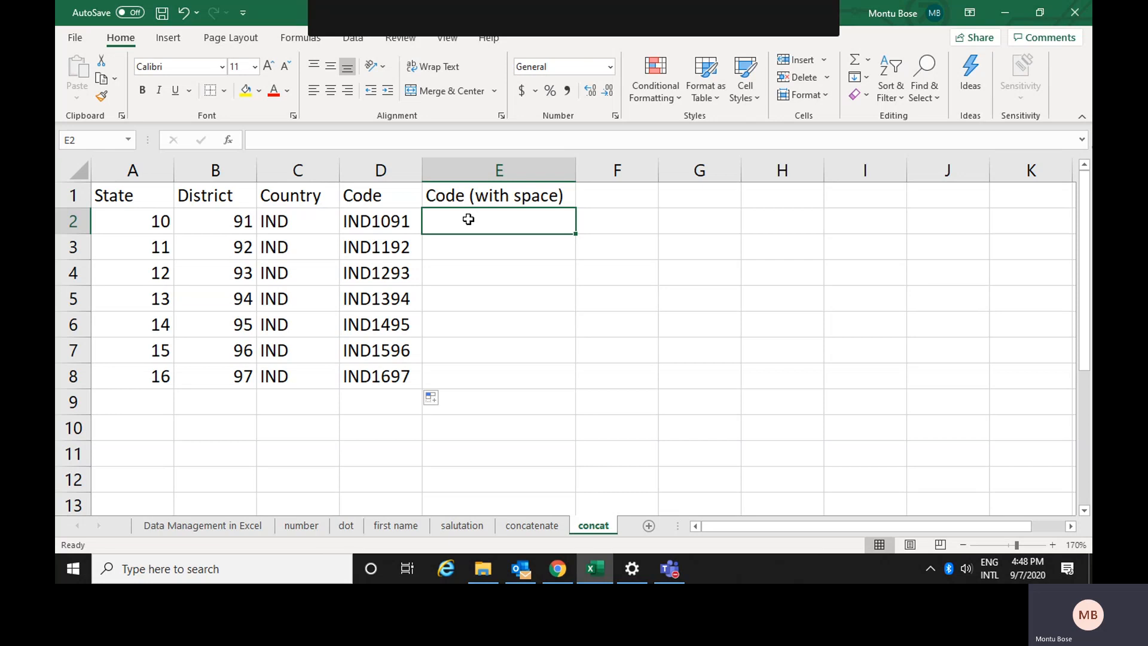
{"action": "type", "text": "="}
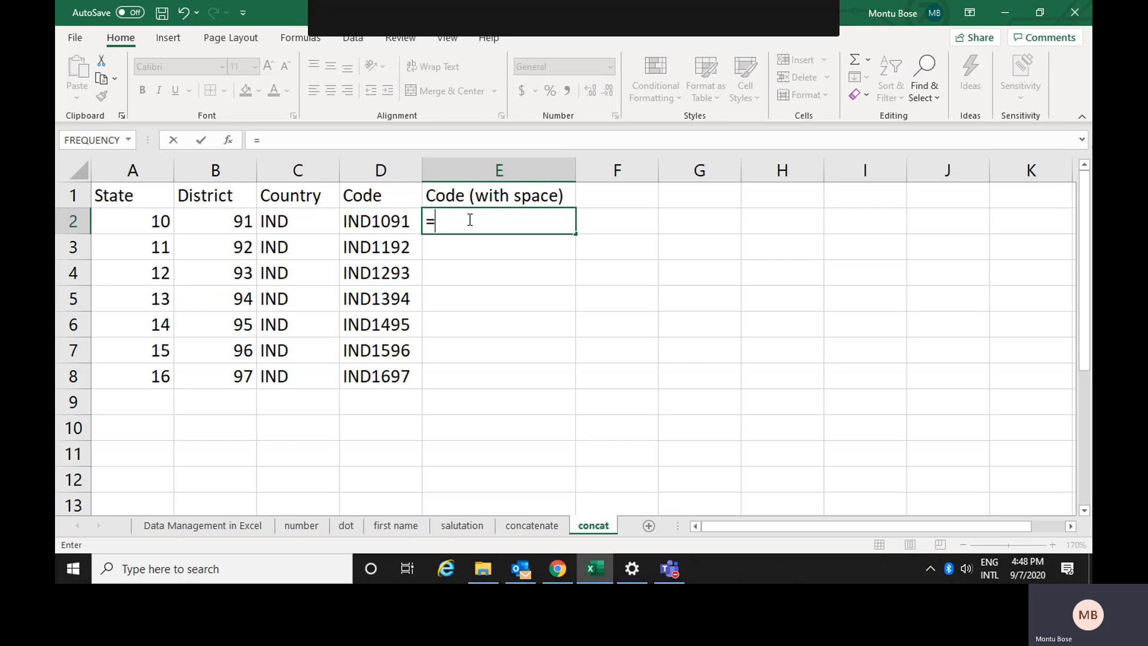
{"action": "type", "text": "c"}
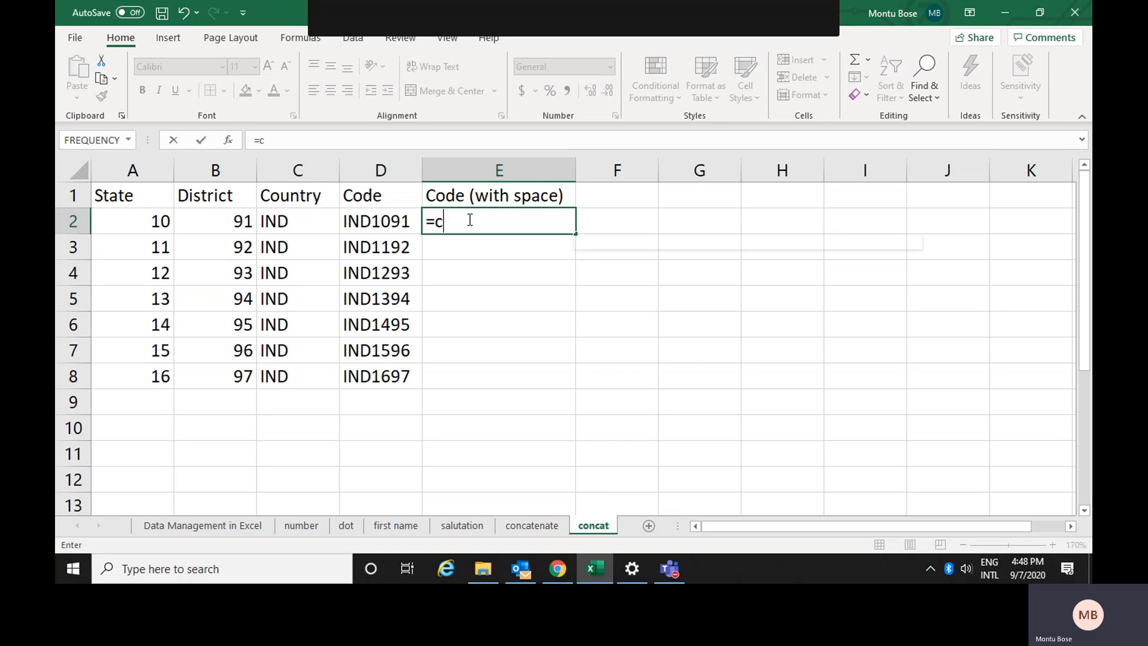
{"action": "type", "text": "oncatena"}
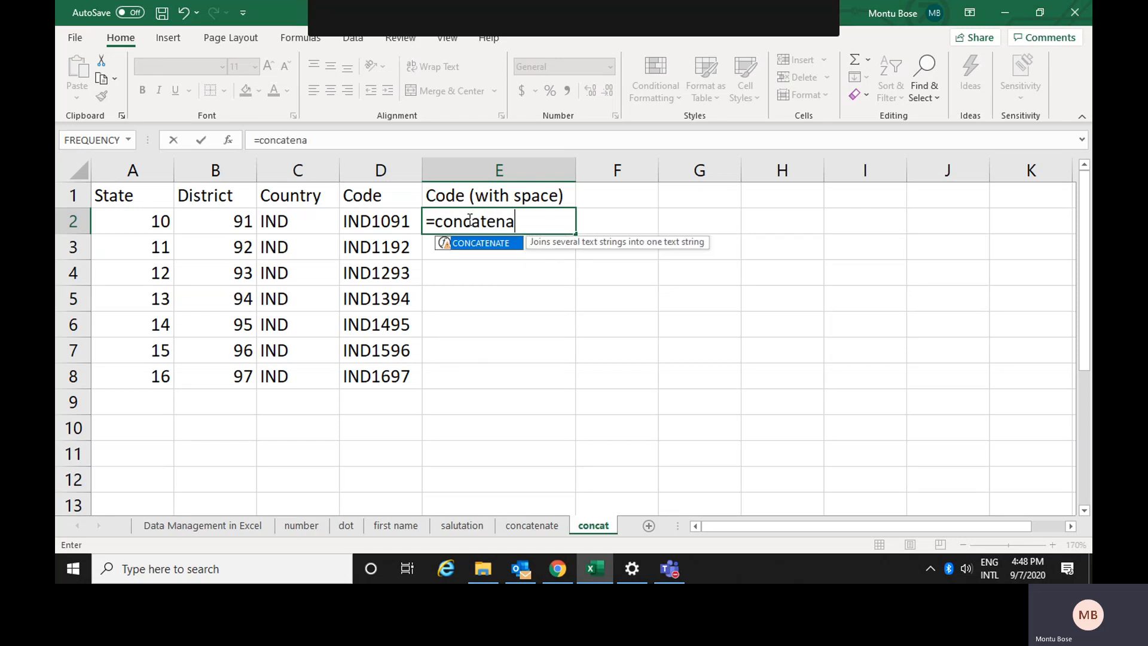
{"action": "type", "text": "te("}
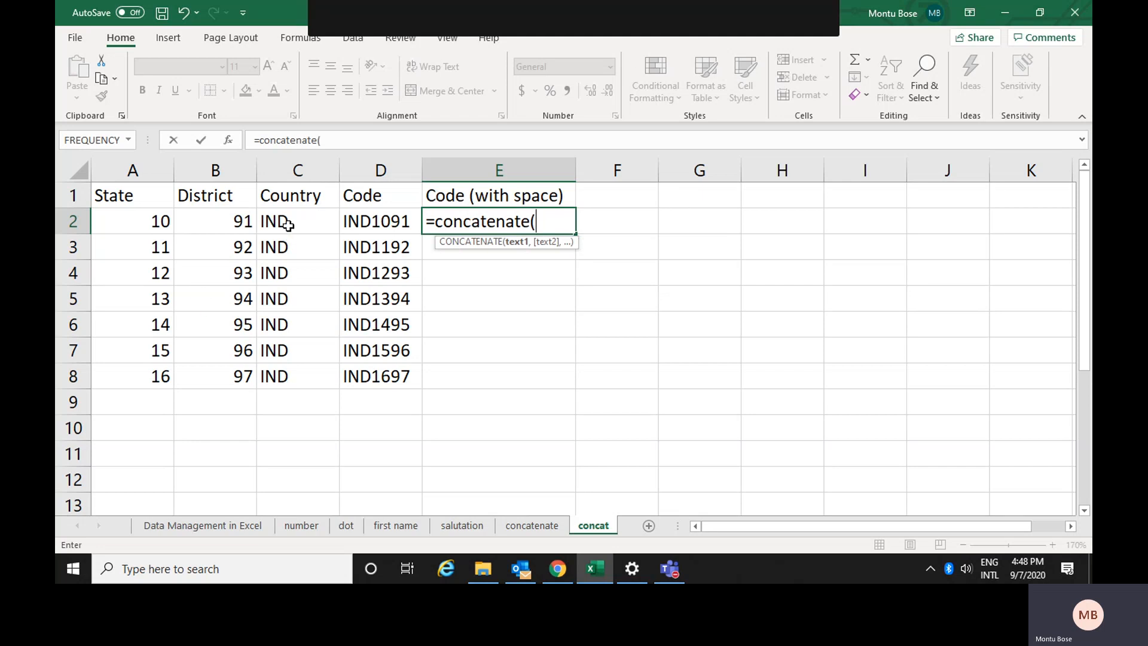
{"action": "left_click", "coordinate": [287, 222]}
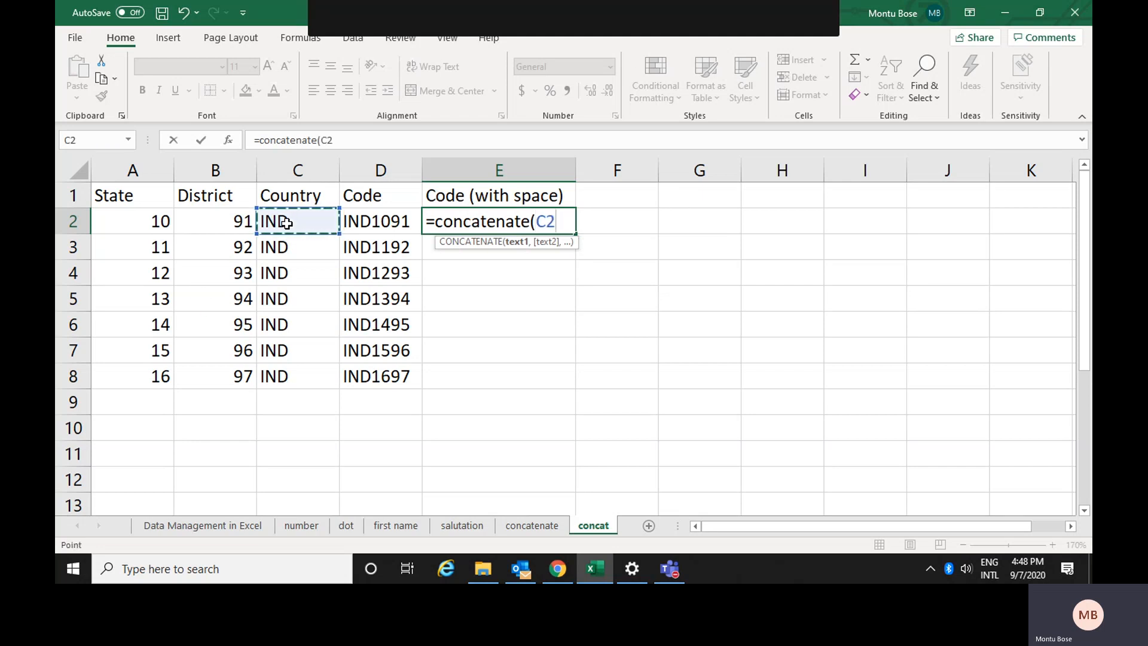
{"action": "type", "text": ","}
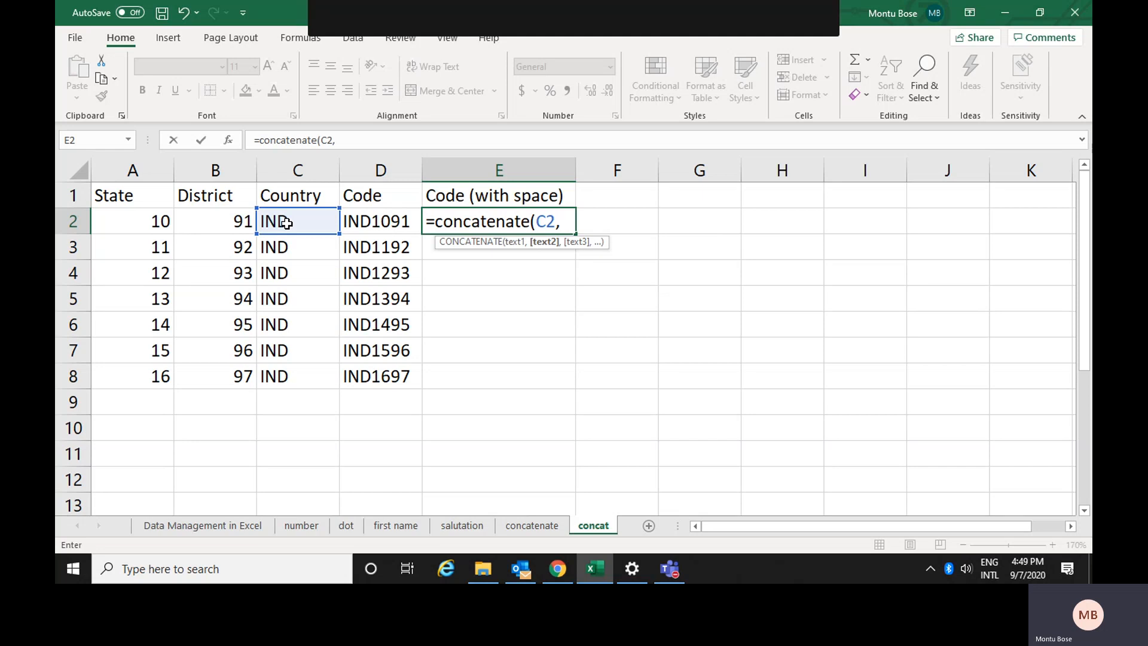
{"action": "type", "text": "\" \","}
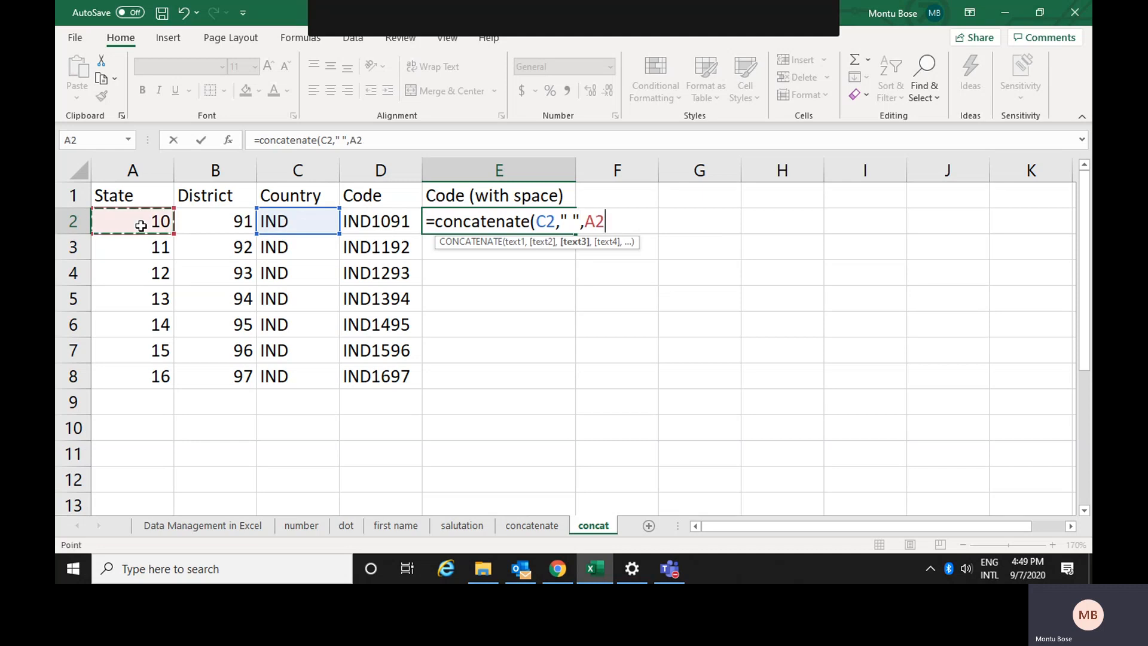
{"action": "type", "text": ","}
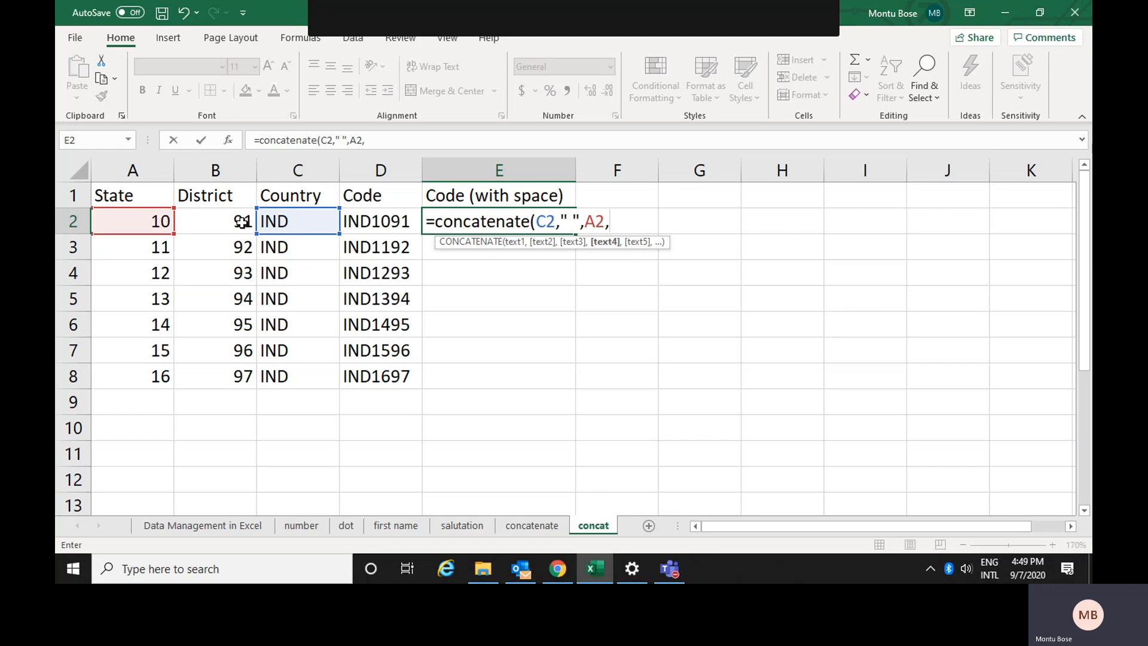
{"action": "left_click", "coordinate": [241, 222]}
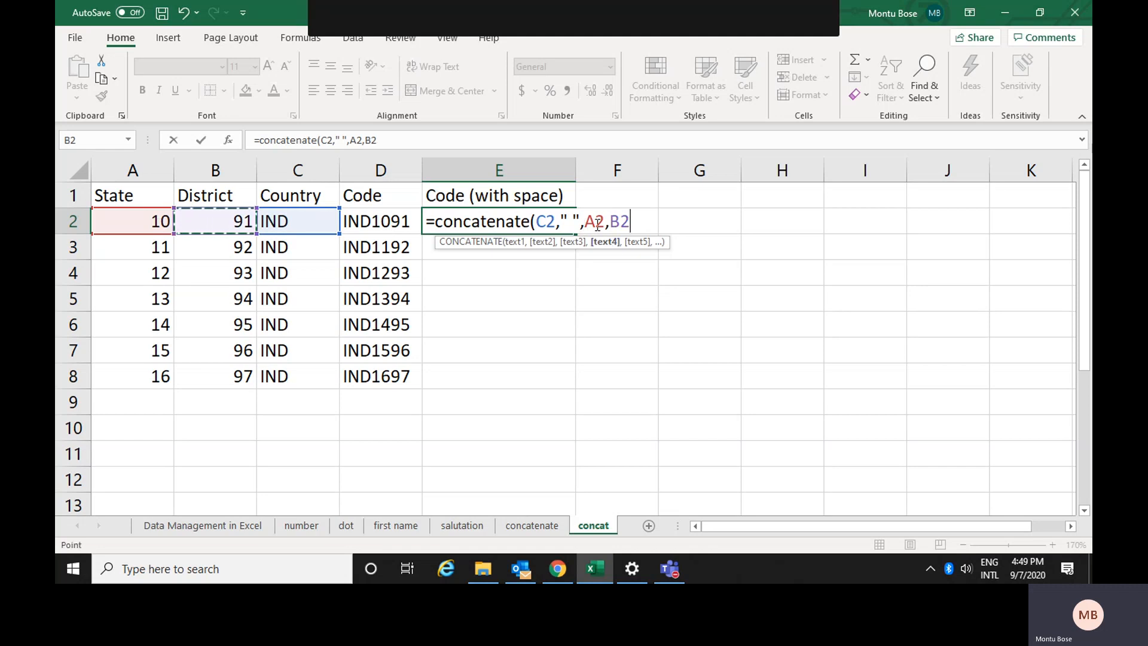
{"action": "type", "text": ")"}
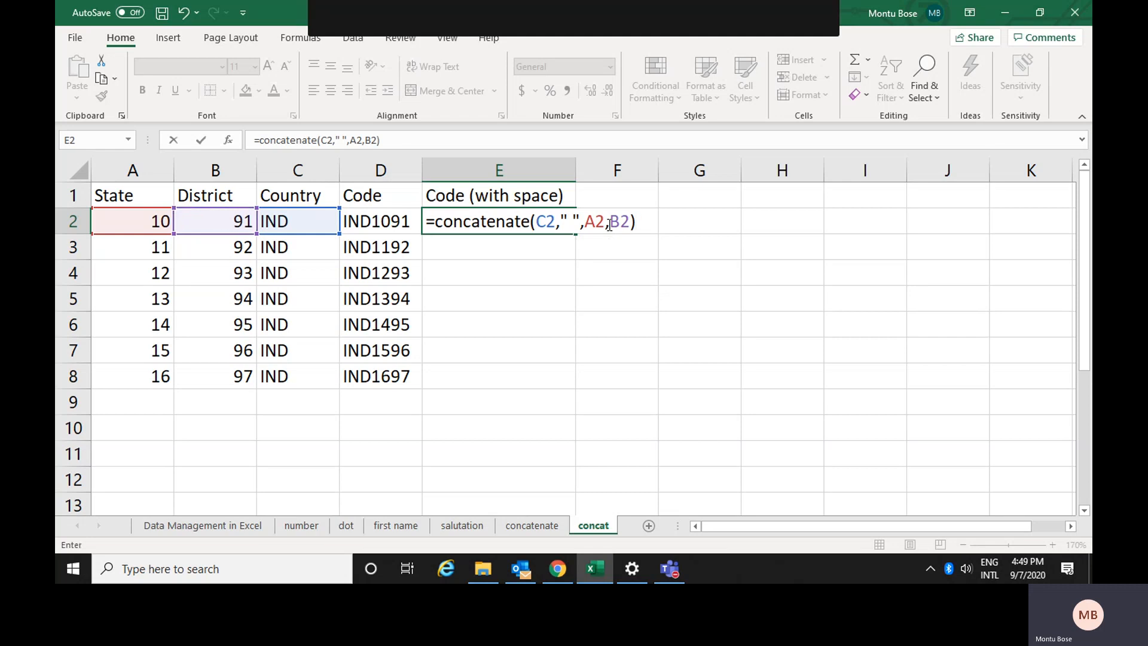
{"action": "key", "text": "Return"}
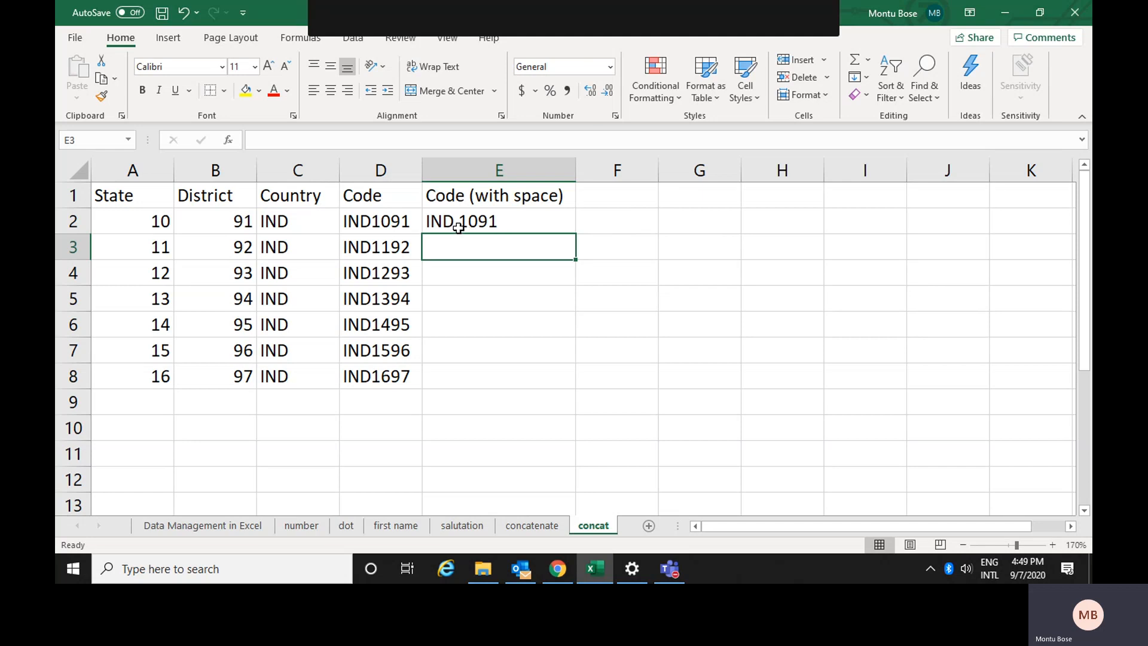
Step: Fill the Code (with space) formula from E2 down to E8
{"action": "left_click", "coordinate": [522, 225]}
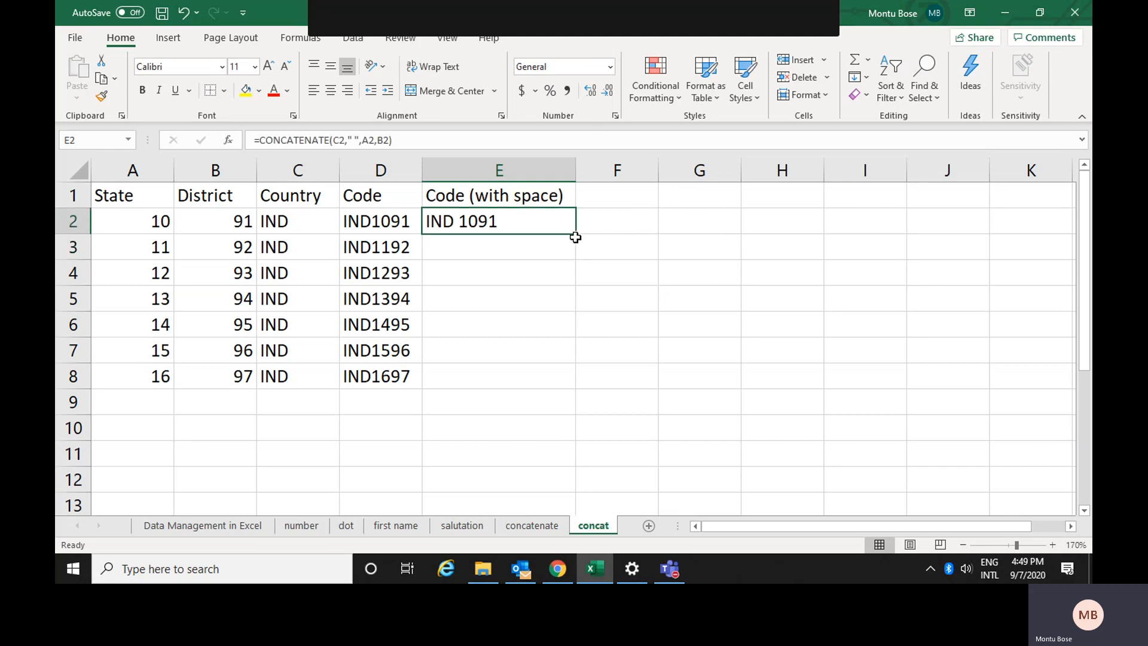
{"action": "left_click_drag", "start_coordinate": [575, 236], "coordinate": [561, 391]}
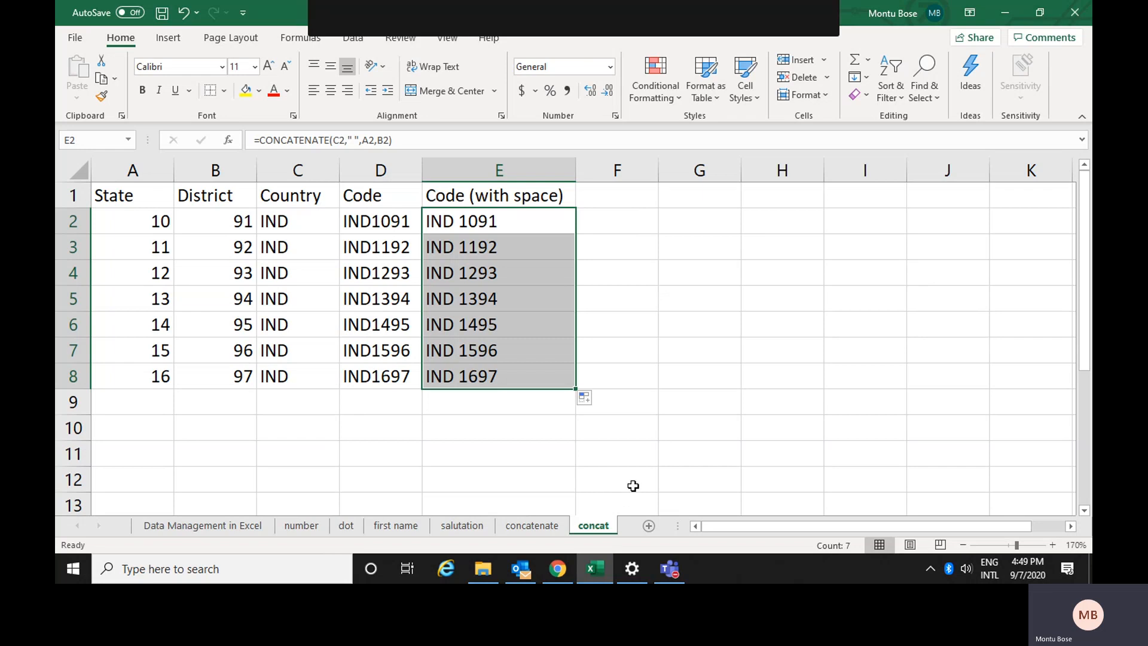
{"action": "left_click", "coordinate": [648, 411]}
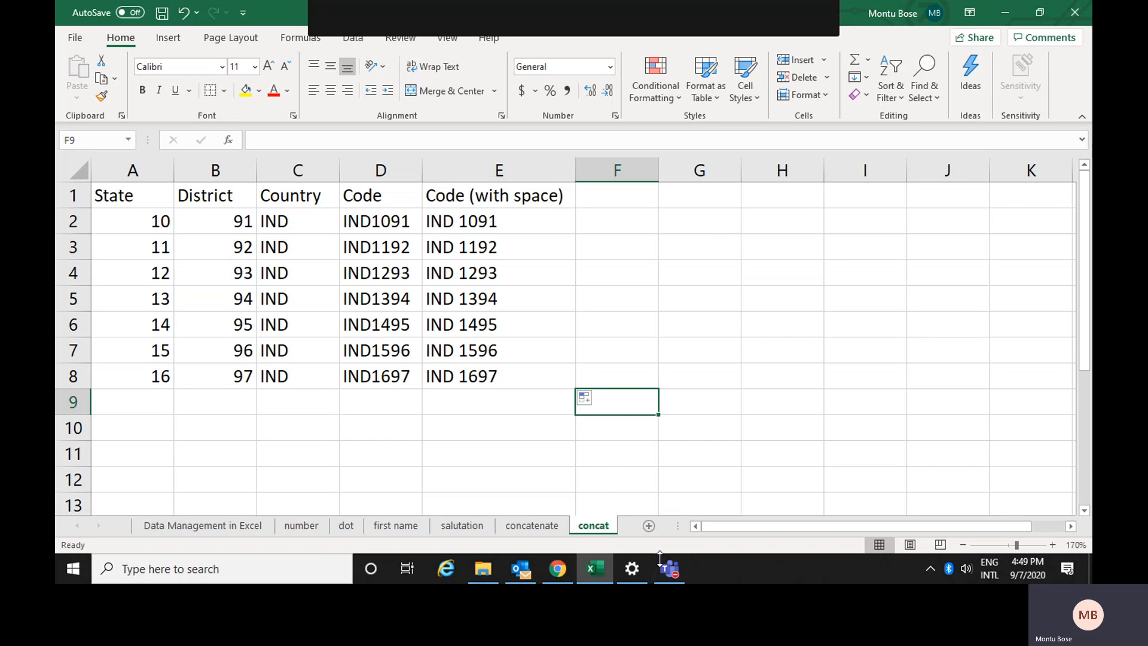
Step: Switch to Microsoft Teams and stop the meeting recording
{"action": "mouse_move", "coordinate": [672, 577]}
{"action": "left_click", "coordinate": [669, 570]}
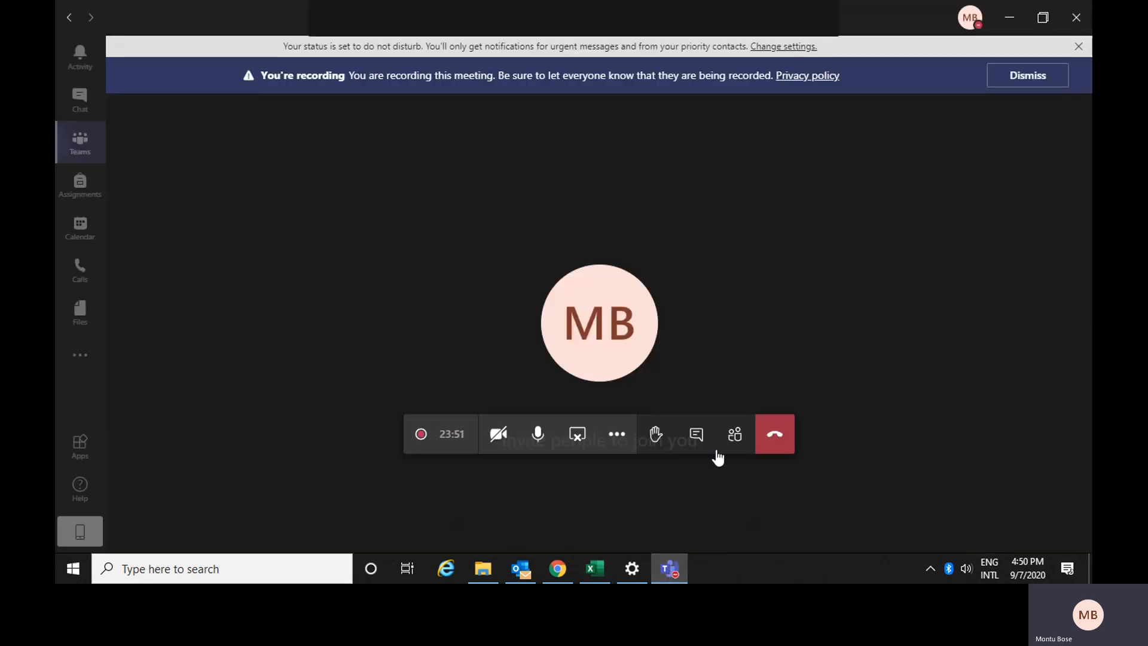
{"action": "left_click", "coordinate": [617, 435]}
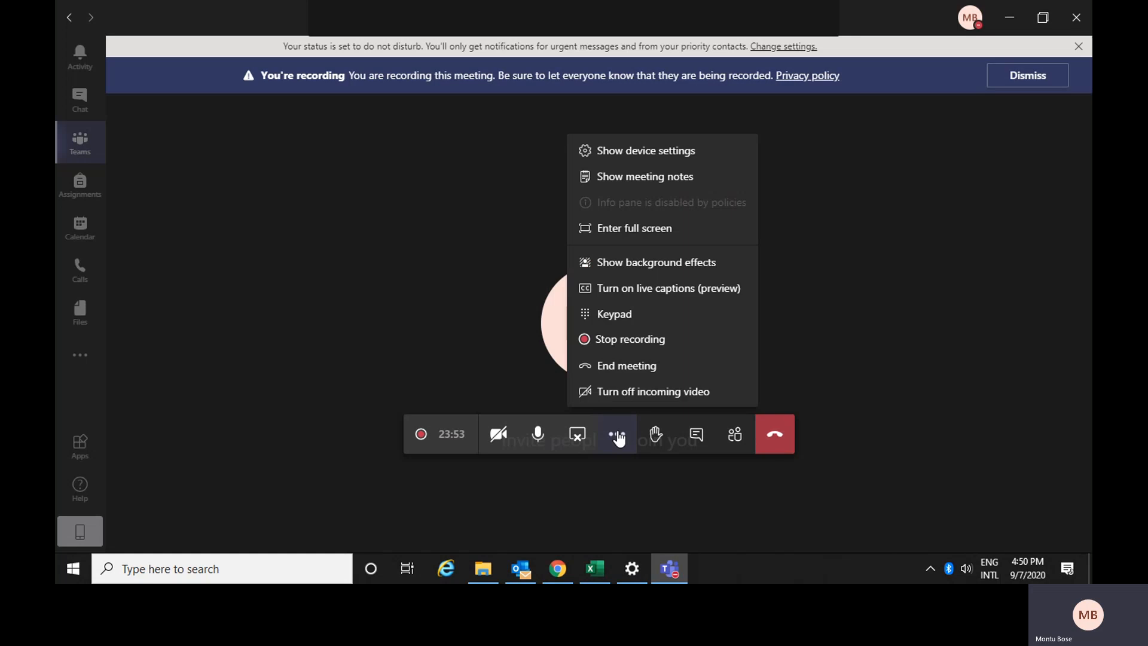
{"action": "left_click", "coordinate": [622, 341]}
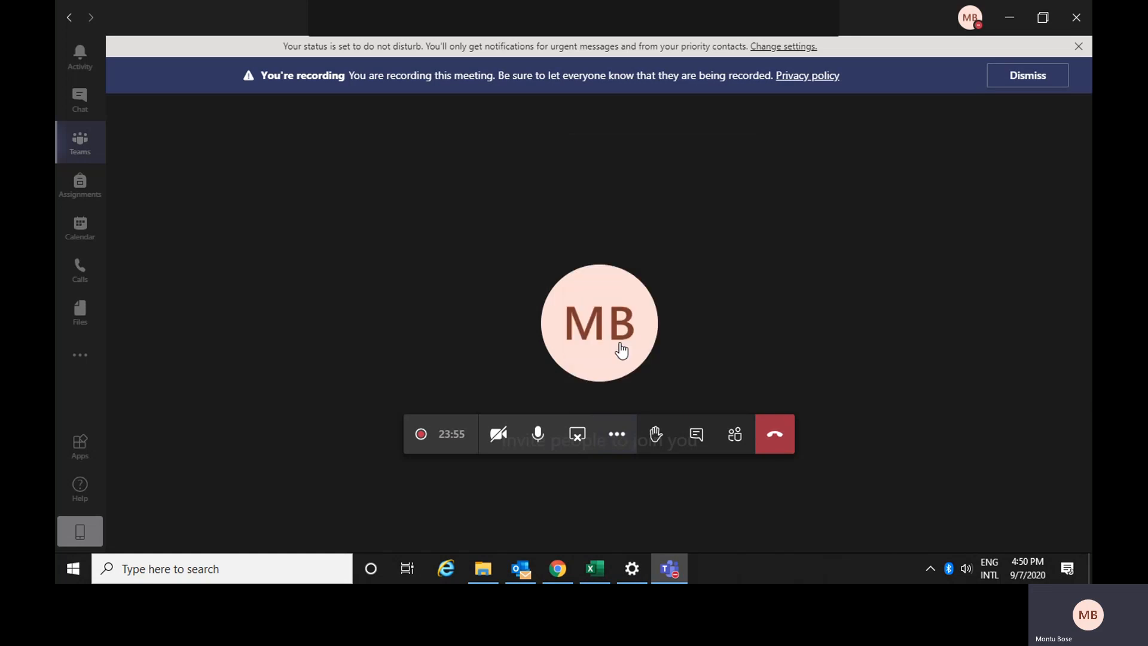